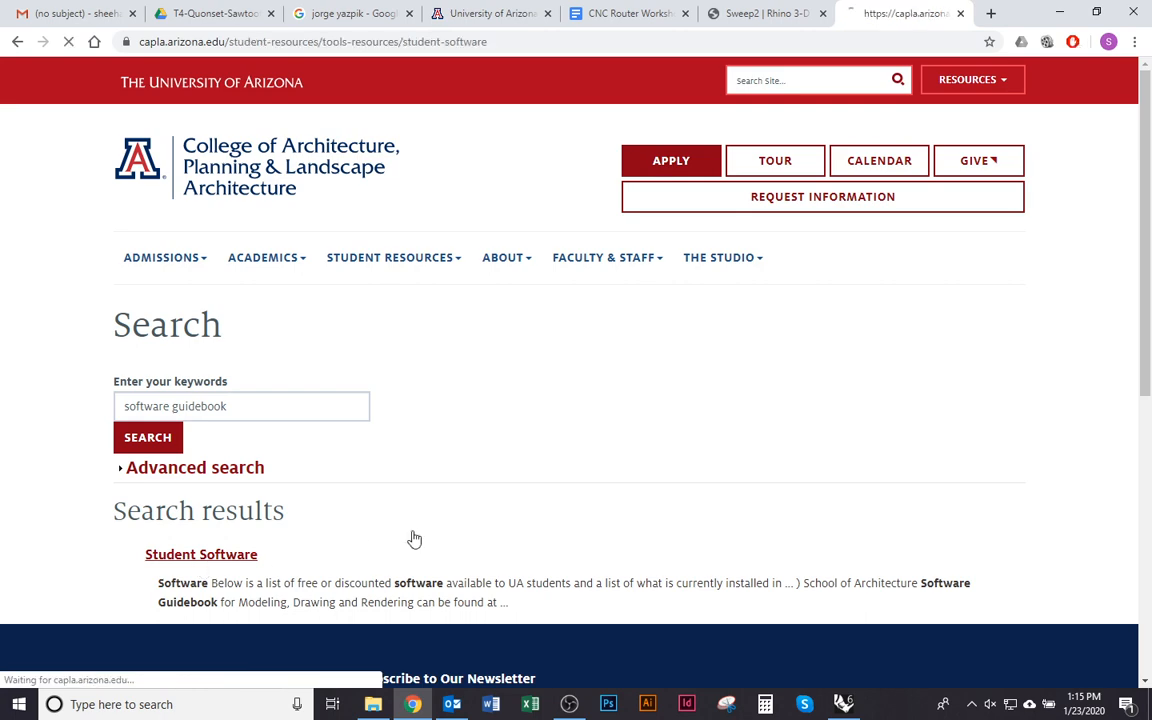
# - Open the School of Architecture Software Guidebook link on the Student Software page, closing that page and the Box login notice
pyautogui.scroll(-2, 404, 440)
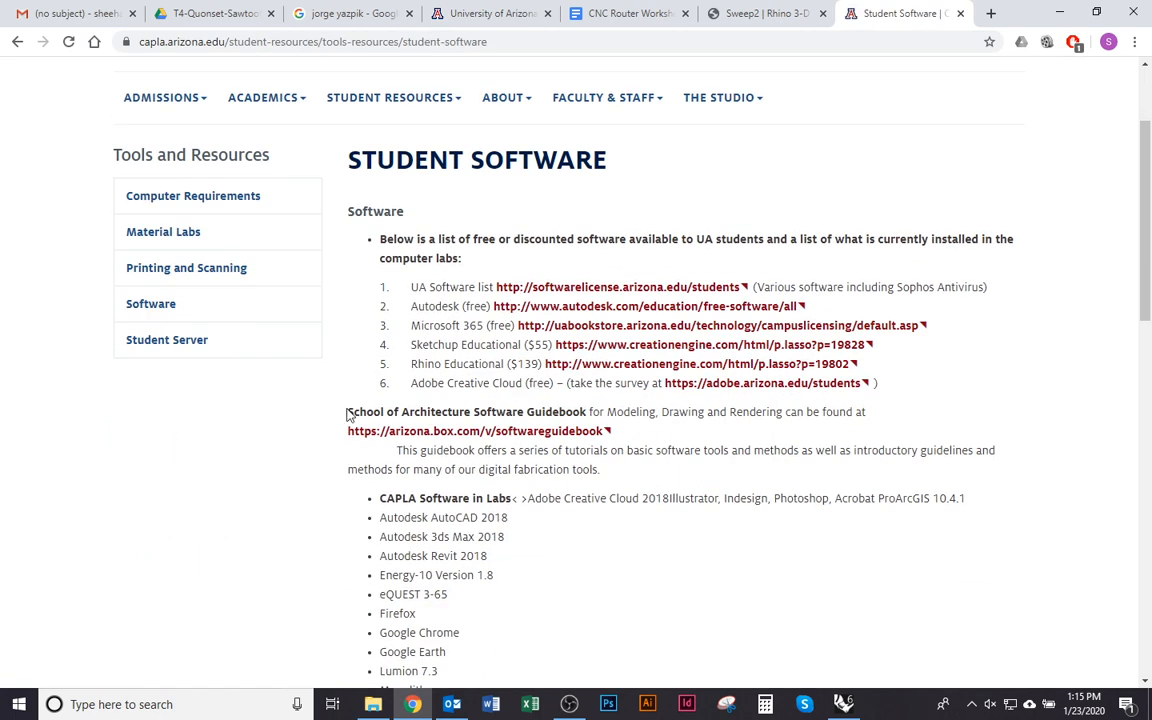
pyautogui.moveTo(348, 414); pyautogui.dragTo(587, 418)
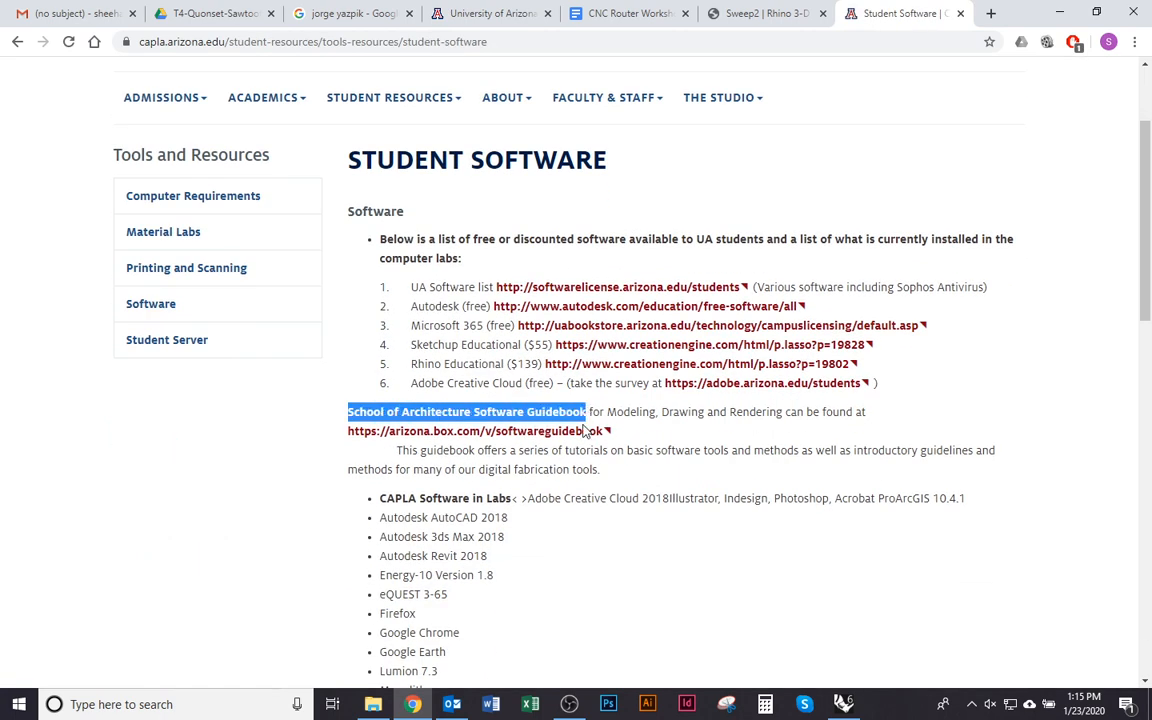
pyautogui.click(585, 431)
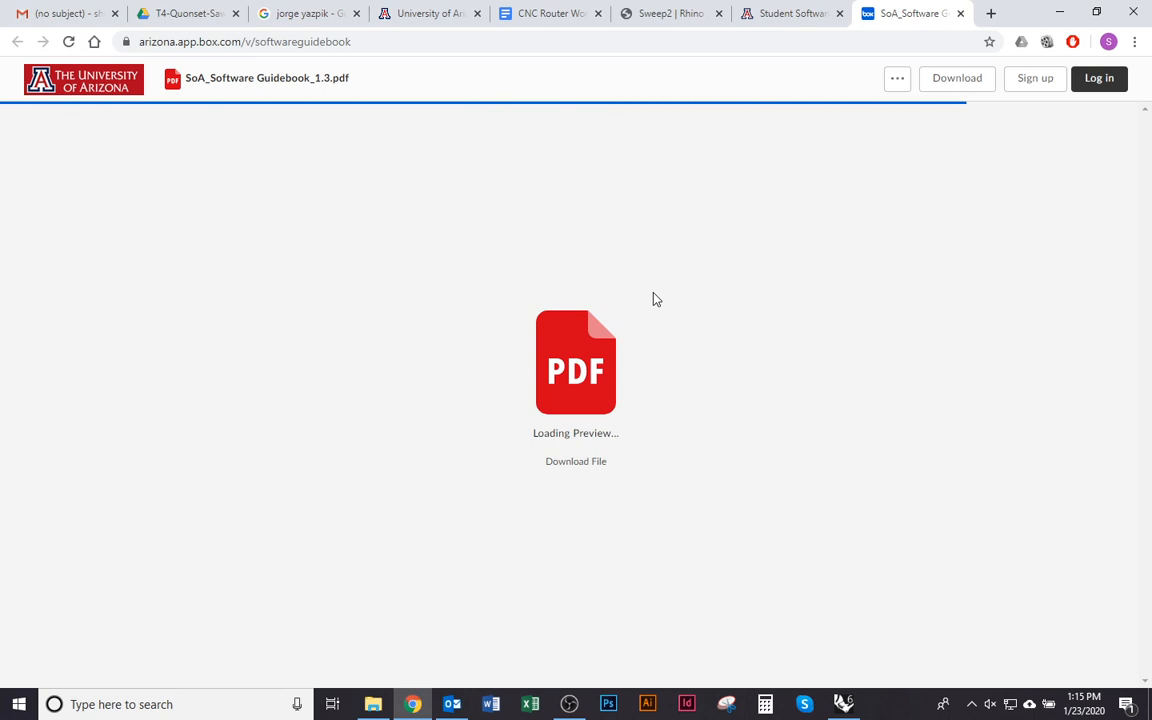
pyautogui.middleClick(772, 16)
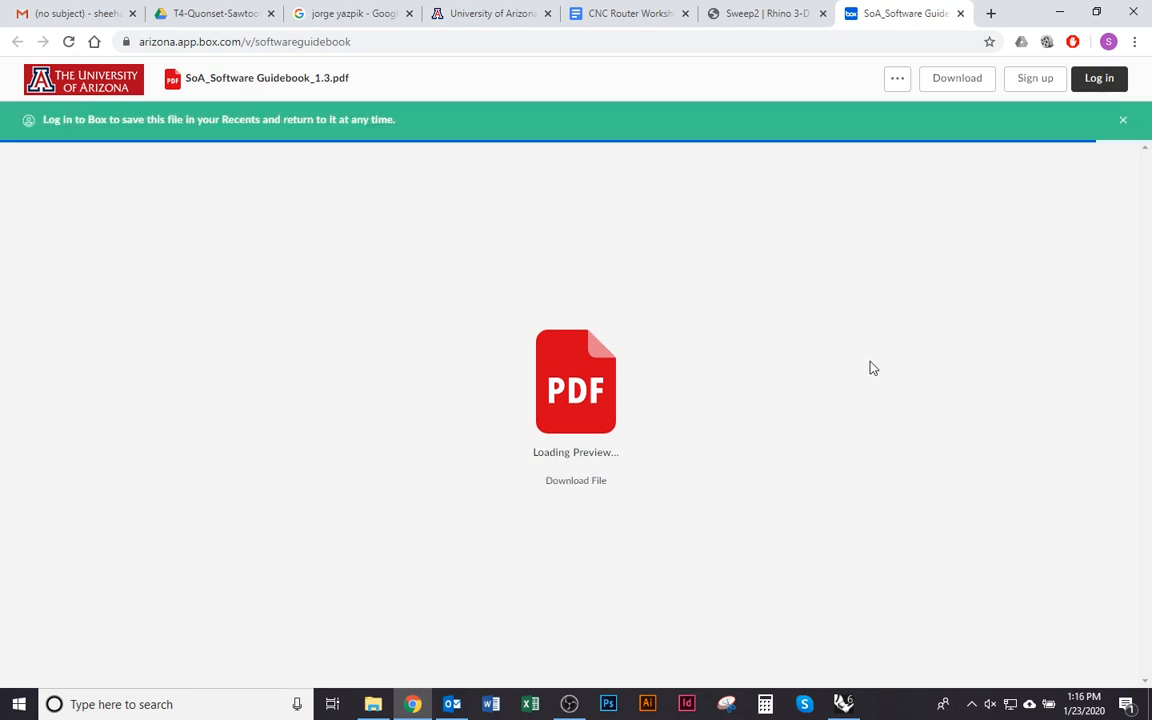
pyautogui.click(1122, 120)
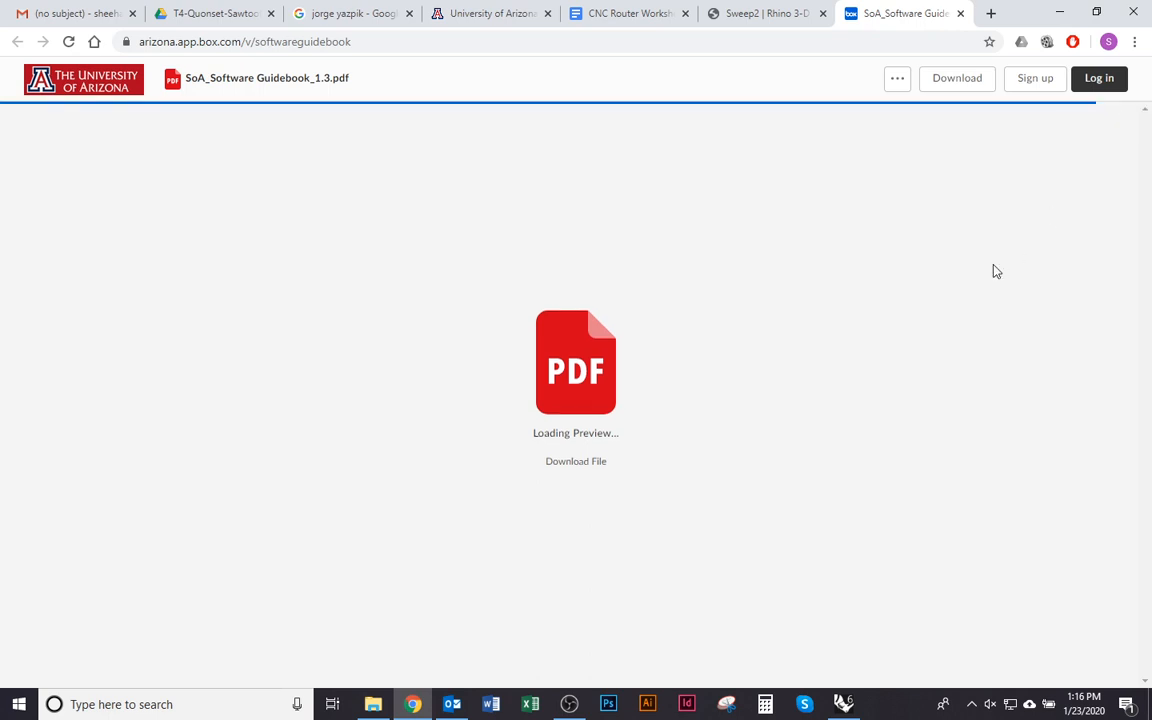
# - Switch to Rhino and set the Top viewport's display mode to Shaded
pyautogui.click(843, 704)
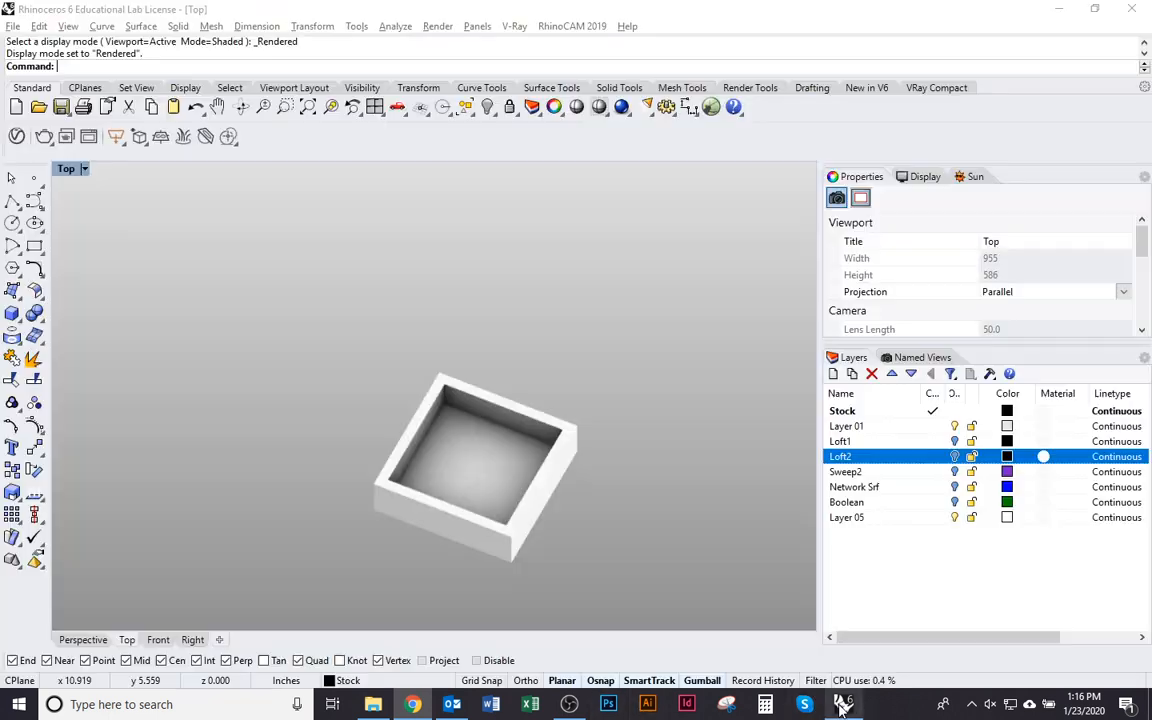
pyautogui.keyDown('ctrl'); pyautogui.keyDown('shift'); pyautogui.moveTo(621, 530); pyautogui.dragTo(617, 515, button='right'); pyautogui.keyUp('shift'); pyautogui.keyUp('ctrl')
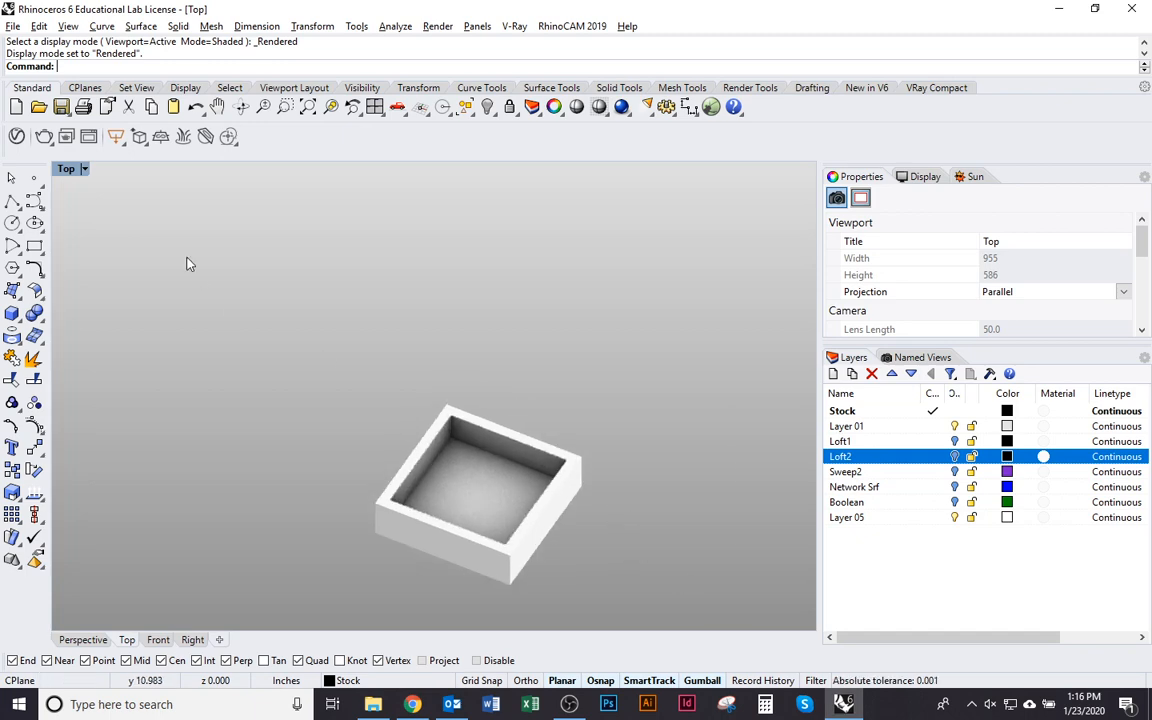
pyautogui.click(64, 168)
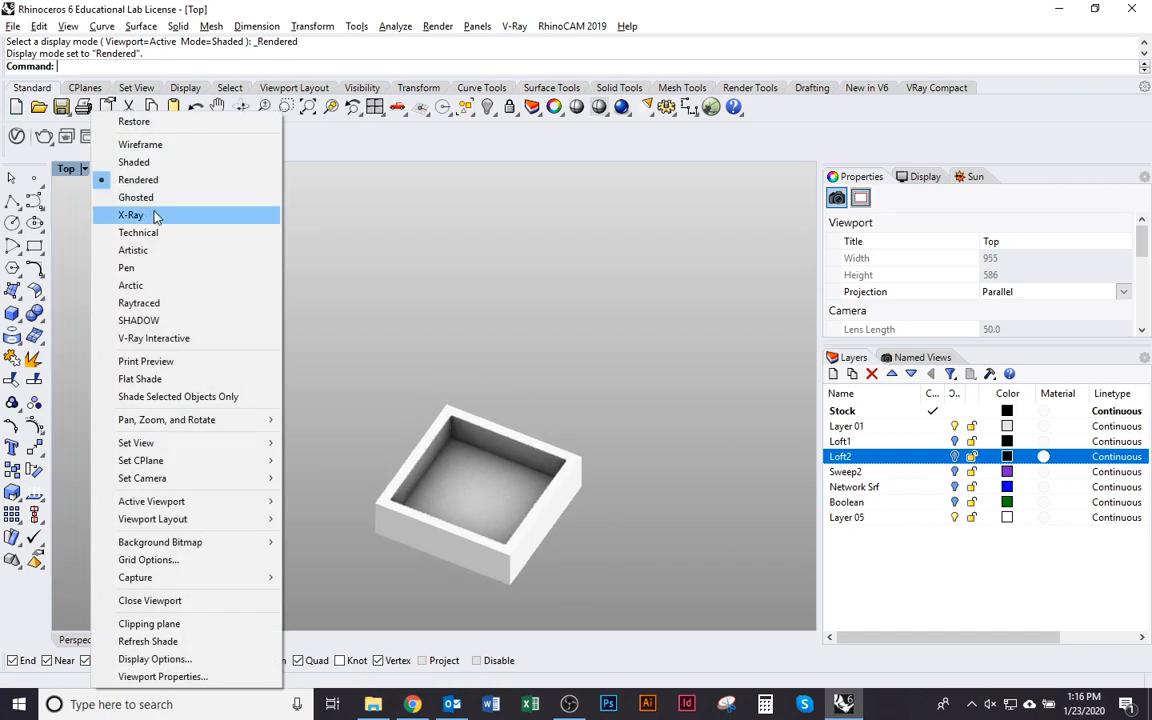
pyautogui.click(152, 148)
pyautogui.moveTo(545, 436); pyautogui.dragTo(578, 432, button='right')
pyautogui.scroll(-5, 530, 476)
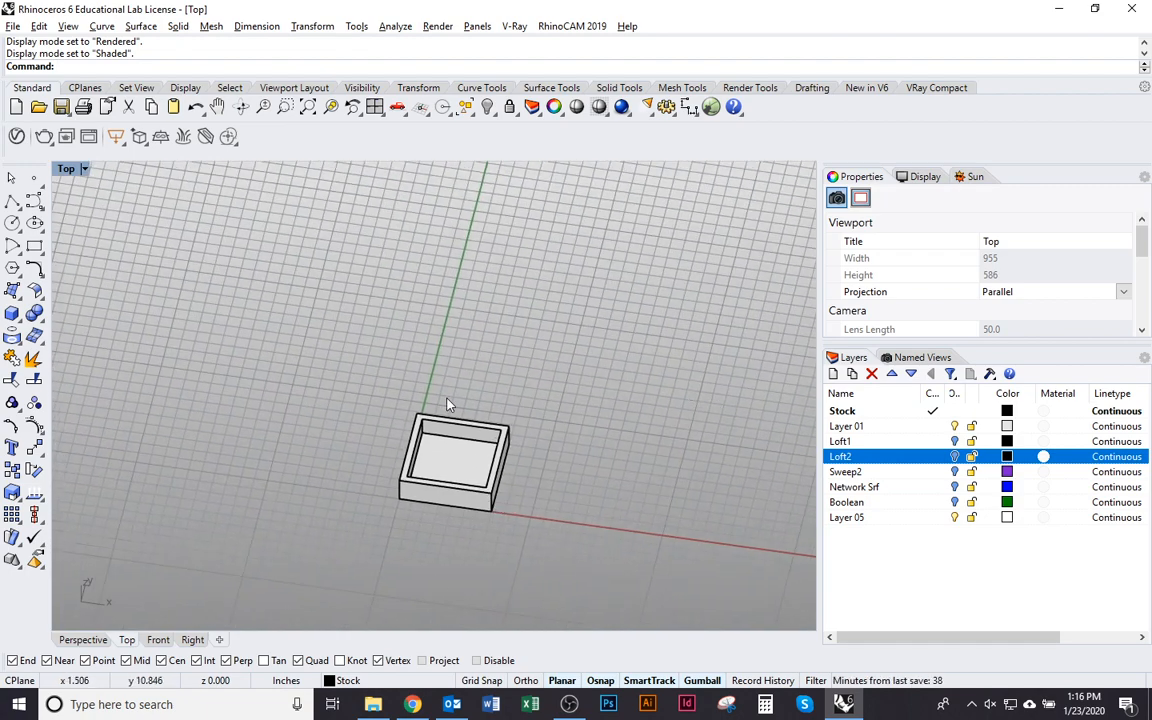
pyautogui.moveTo(452, 438); pyautogui.dragTo(516, 424, button='right')
pyautogui.scroll(3, 458, 455)
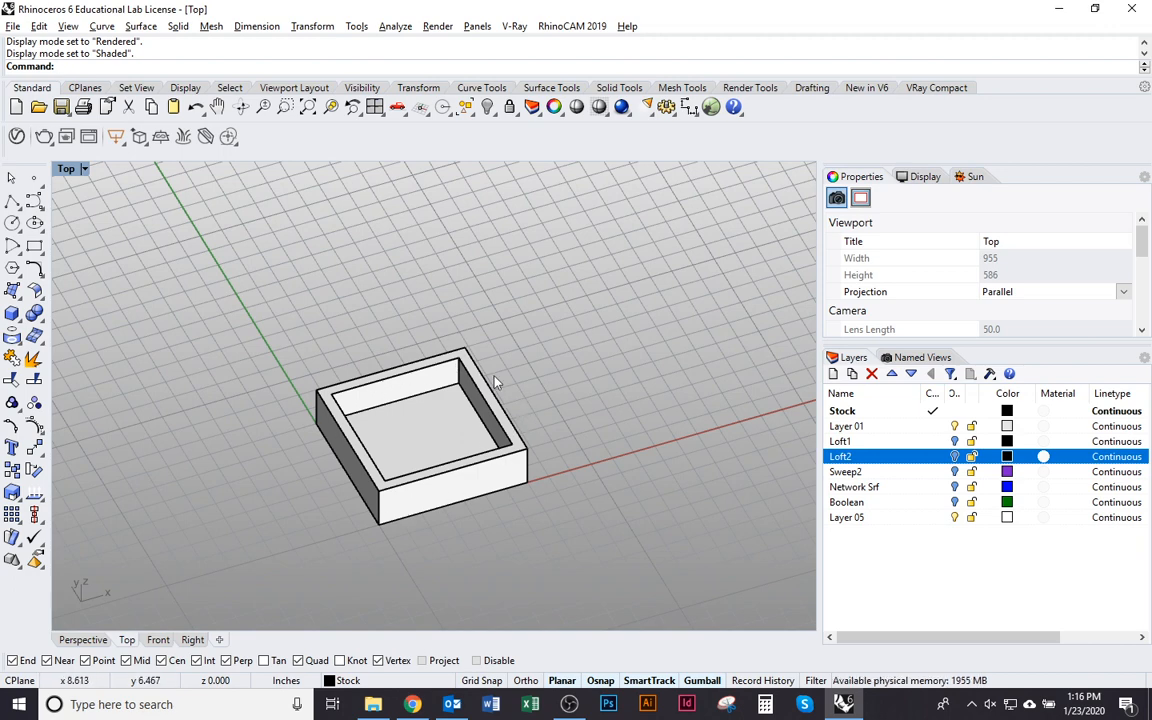
# - Turn on the Loft1 layer and view its surface inside the stock frame
pyautogui.click(955, 442)
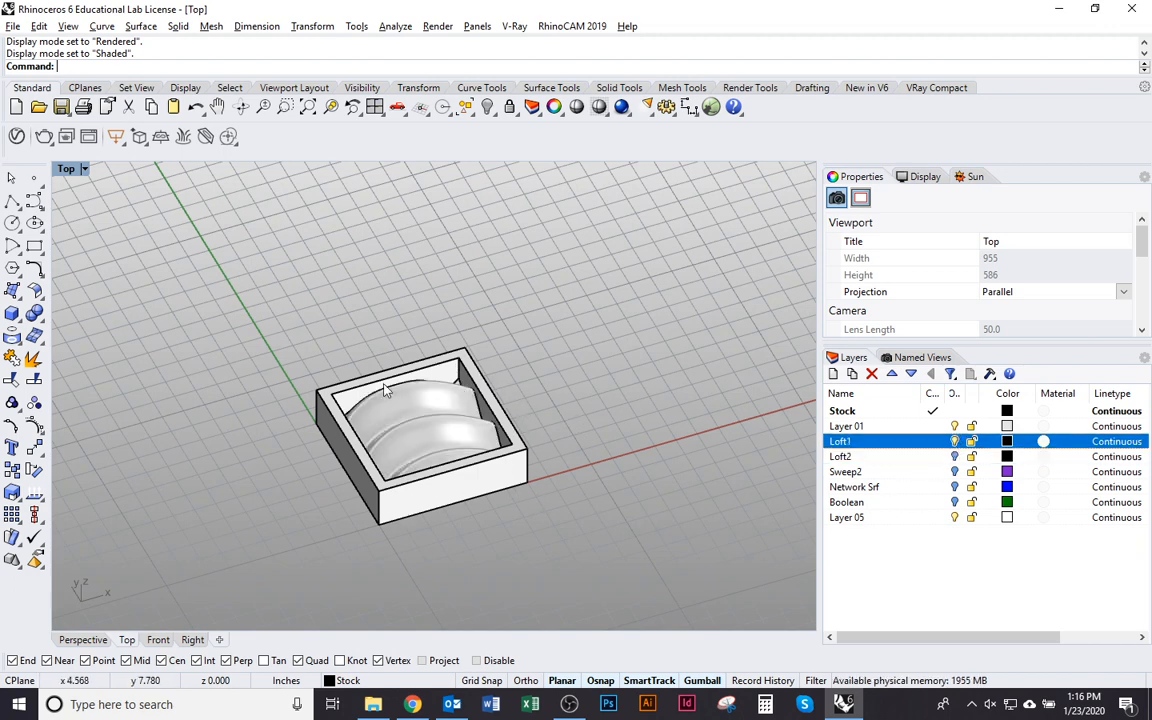
pyautogui.moveTo(388, 390); pyautogui.dragTo(264, 350, button='right')
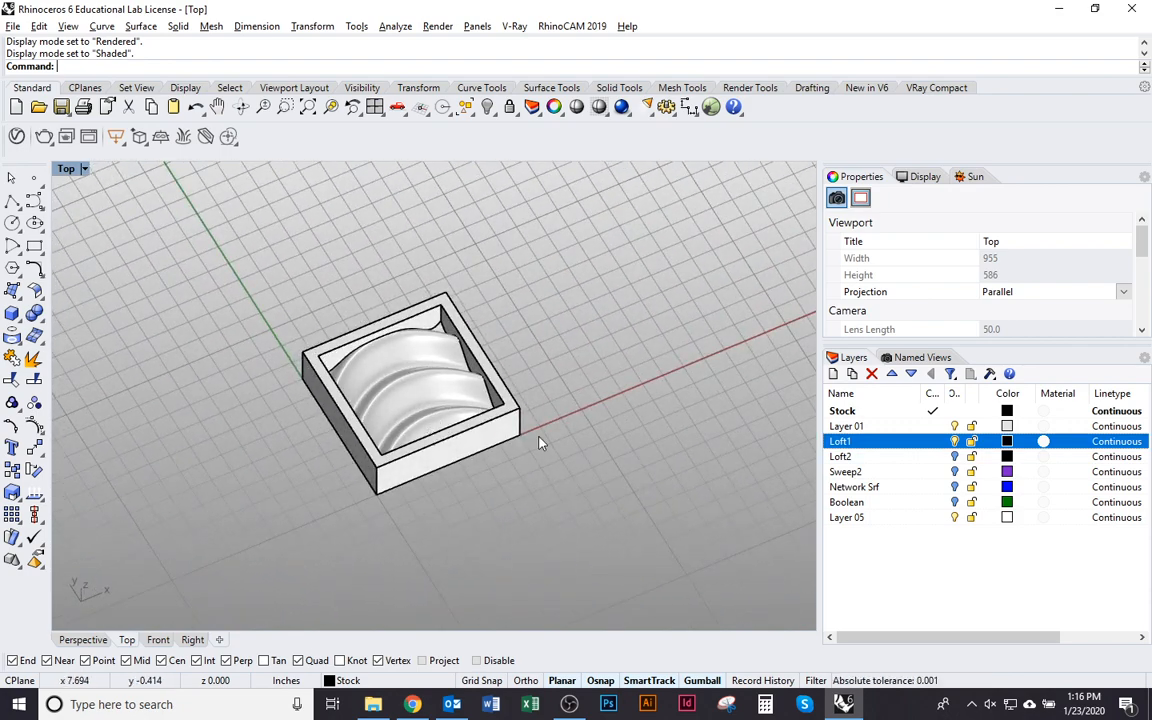
pyautogui.scroll(-6, 337, 481)
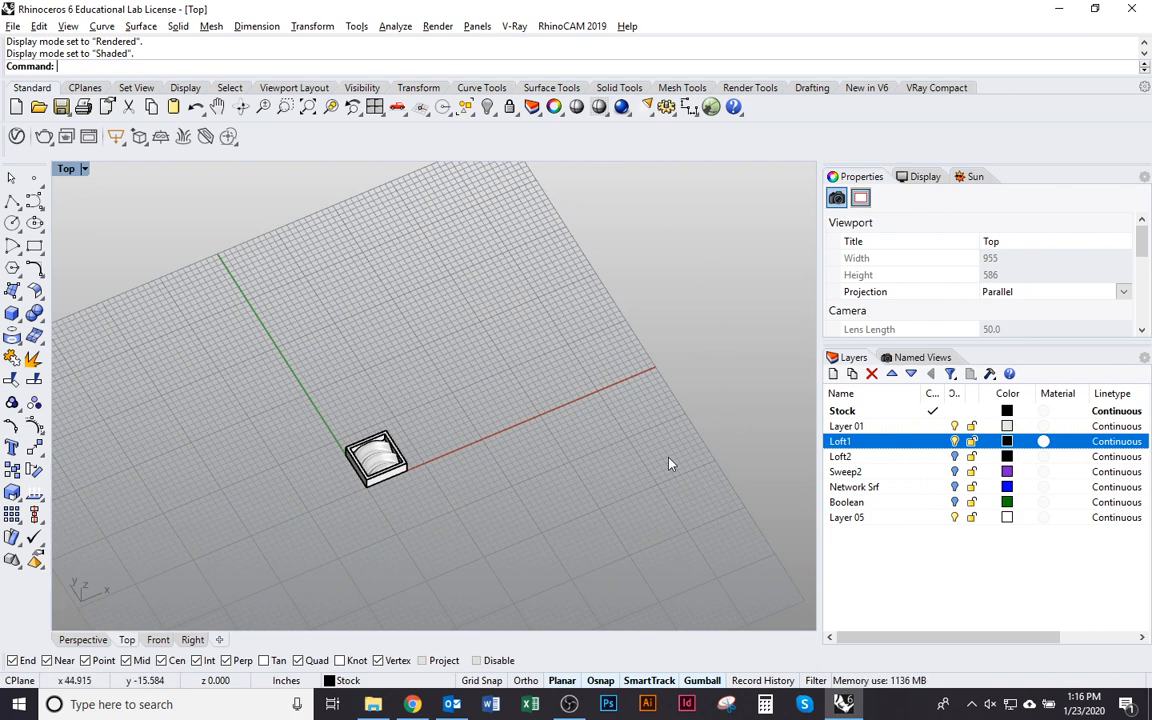
# - Turn on the Loft2, Sweep2, Network Srf and Boolean layers and look over their surfaces in the stock frame
pyautogui.keyDown('ctrl'); pyautogui.moveTo(232, 424); pyautogui.dragTo(262, 395, button='right'); pyautogui.keyUp('ctrl')
pyautogui.press('Down')
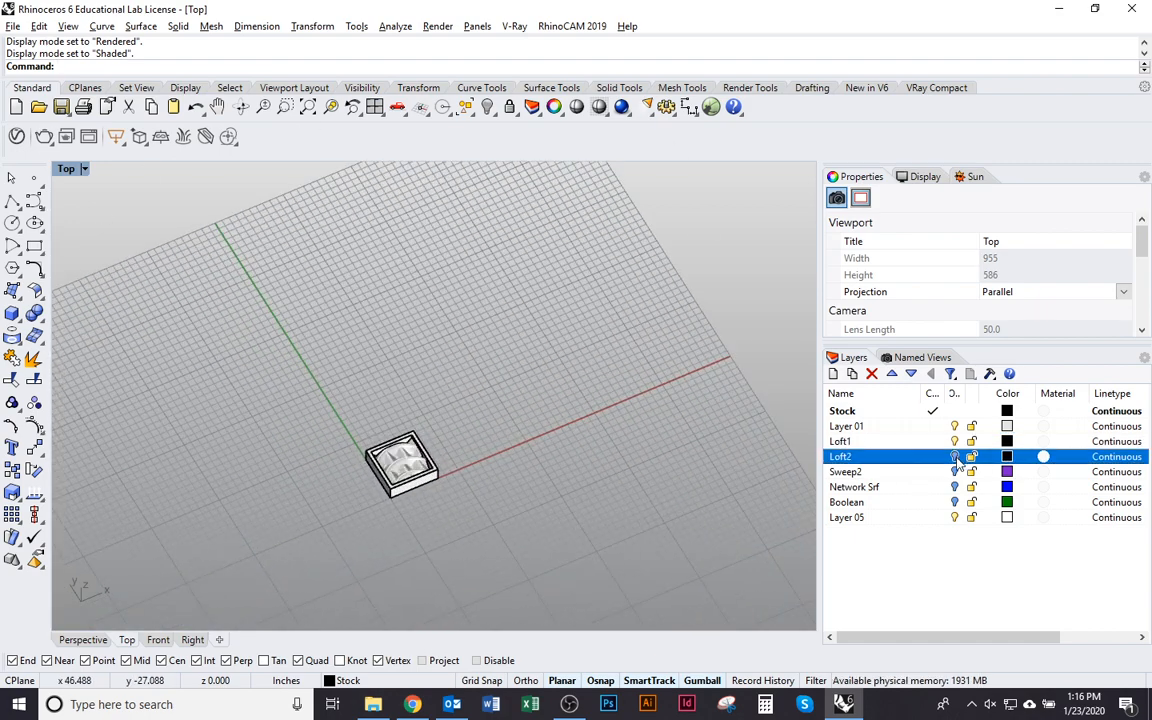
pyautogui.press('Down')
pyautogui.press('Down')
pyautogui.press('Down')
pyautogui.scroll(3, 476, 529)
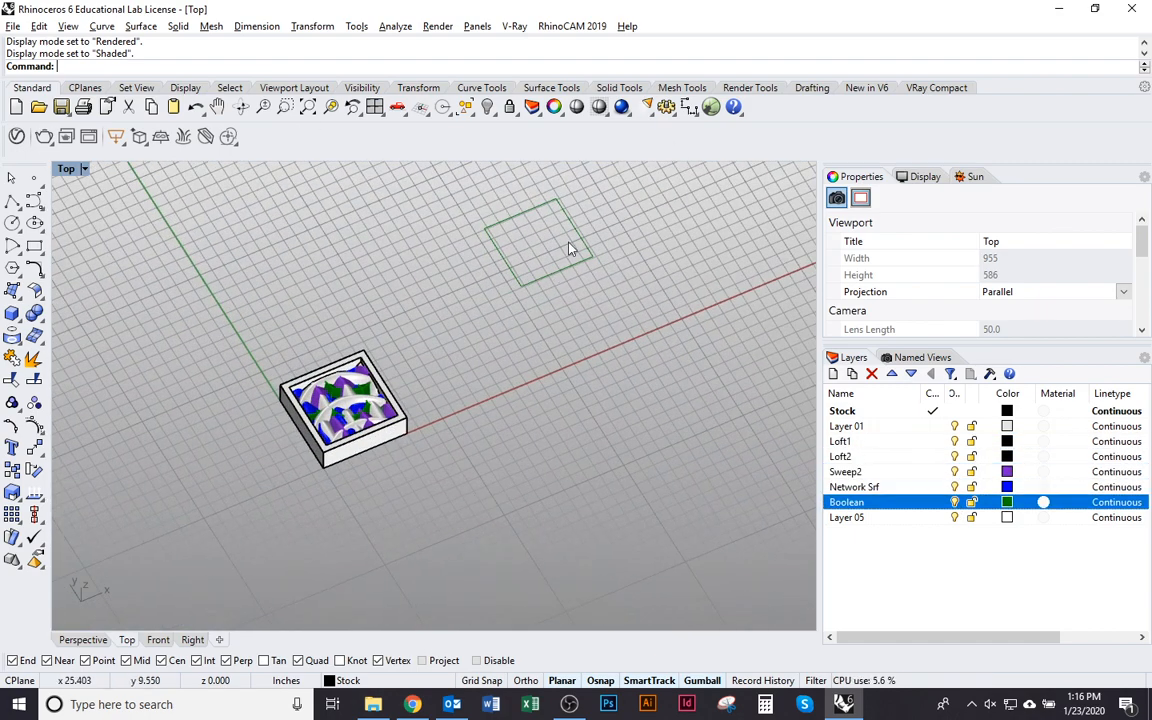
pyautogui.moveTo(578, 220); pyautogui.dragTo(586, 339, button='right')
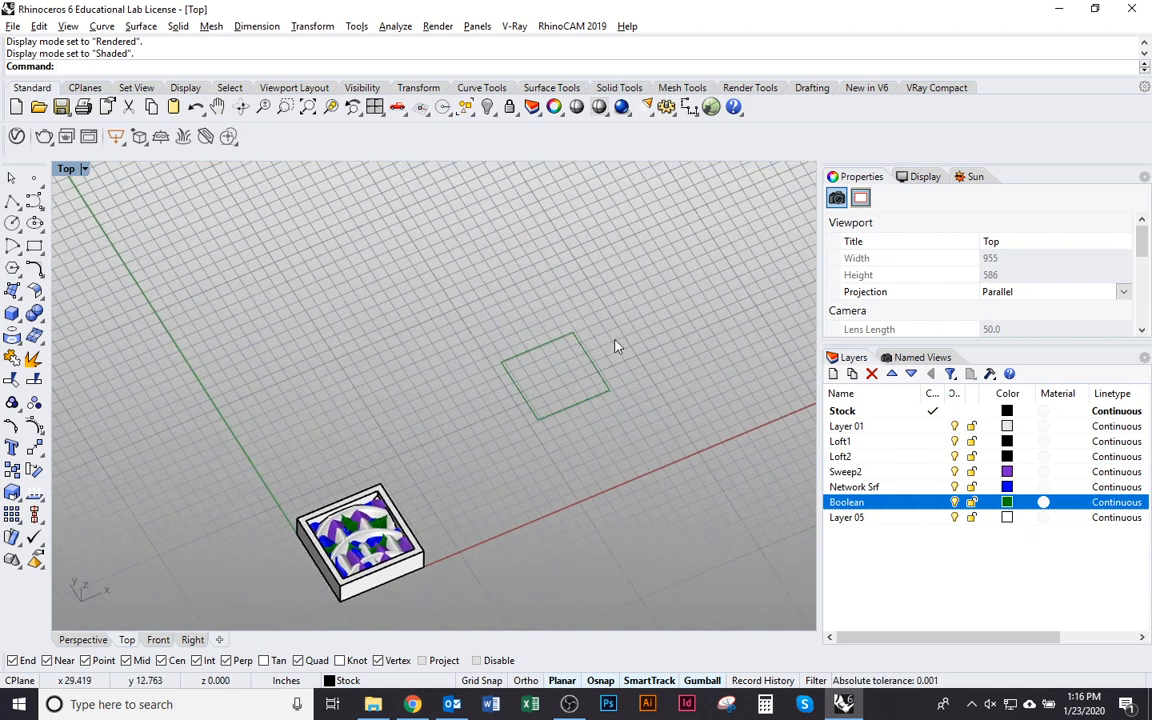
pyautogui.moveTo(538, 481); pyautogui.dragTo(531, 451, button='right')
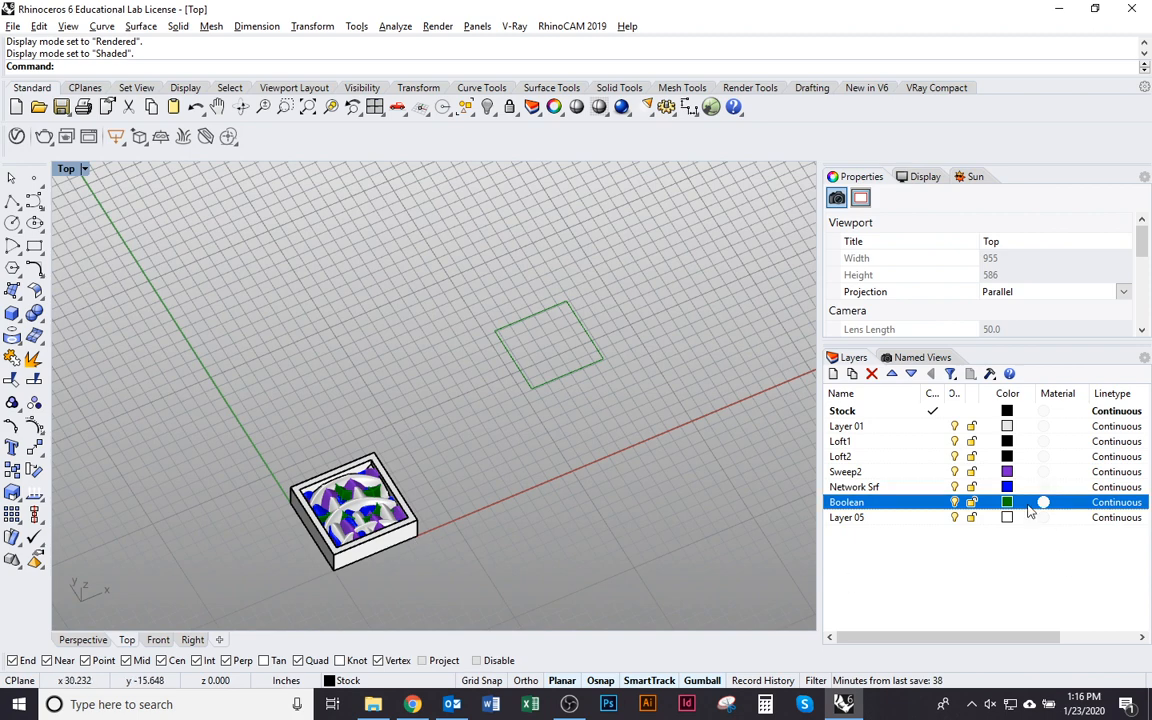
# - Turn off the Boolean, Network Srf, Sweep2 and Loft2 layers, leaving the Loft1 surface in the stock frame
pyautogui.click(955, 502)
pyautogui.click(955, 487)
pyautogui.click(955, 471)
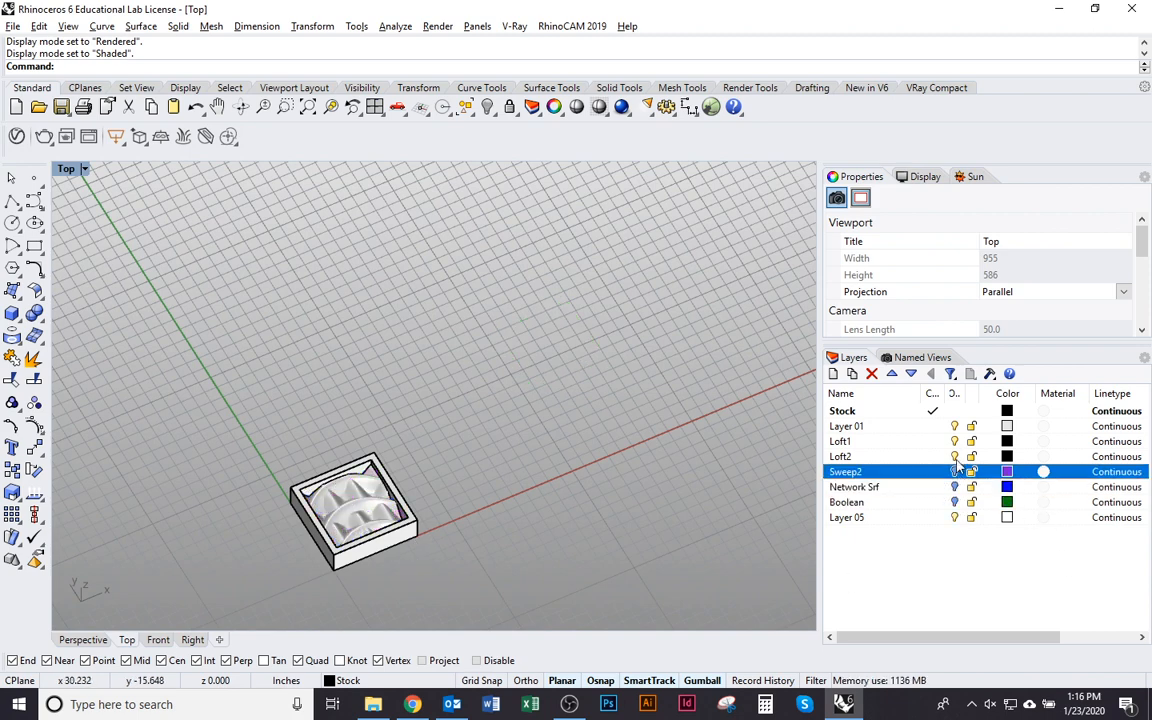
pyautogui.click(955, 456)
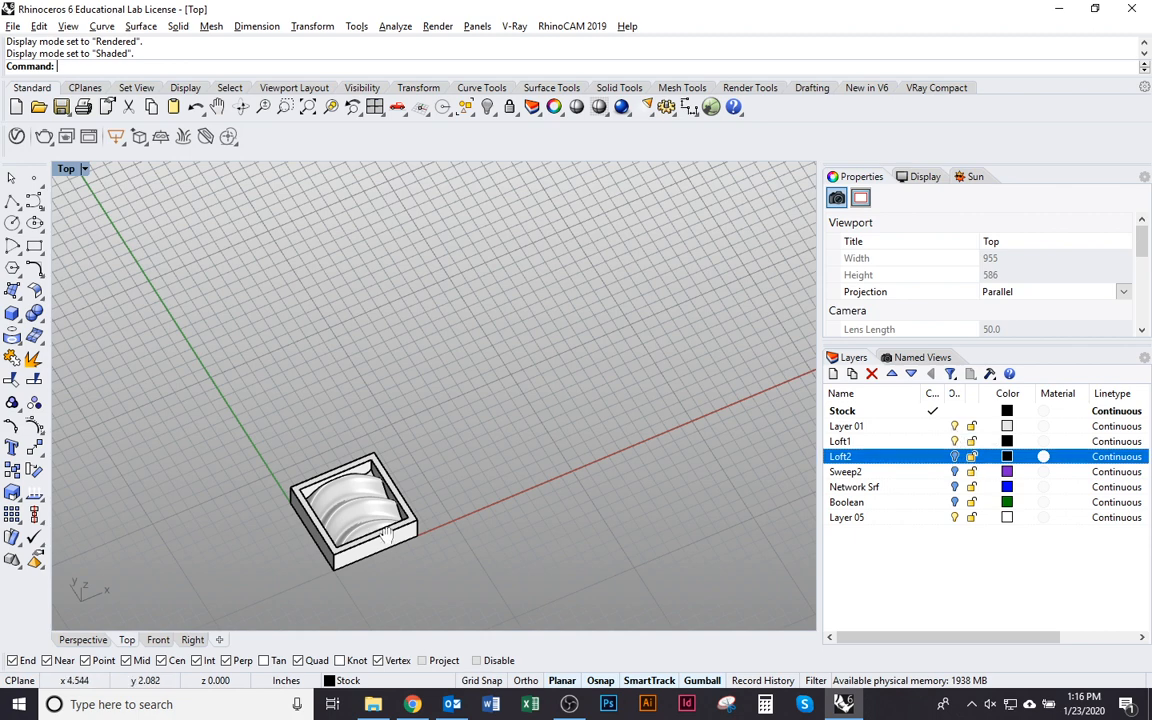
pyautogui.moveTo(368, 451); pyautogui.dragTo(415, 381, button='right')
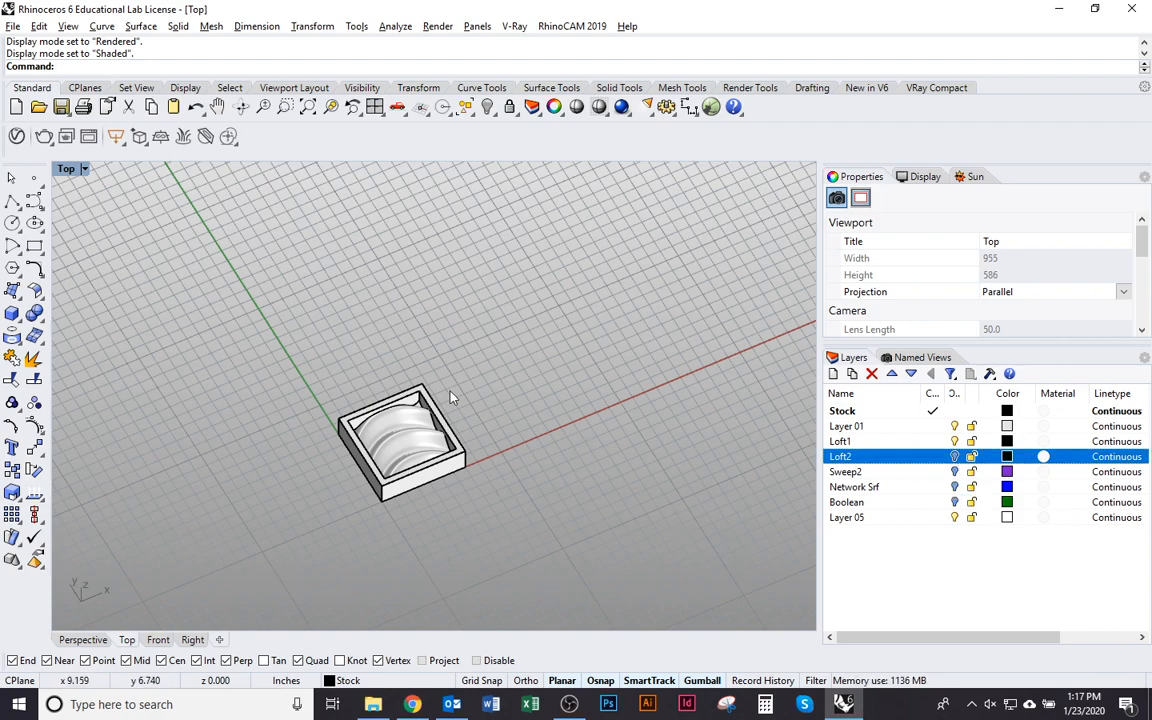
# - Switch to the guidebook PDF in the browser and go to the CNC Router: RhinoCam section from its contents page
pyautogui.hotkey('alt', 'Tab')
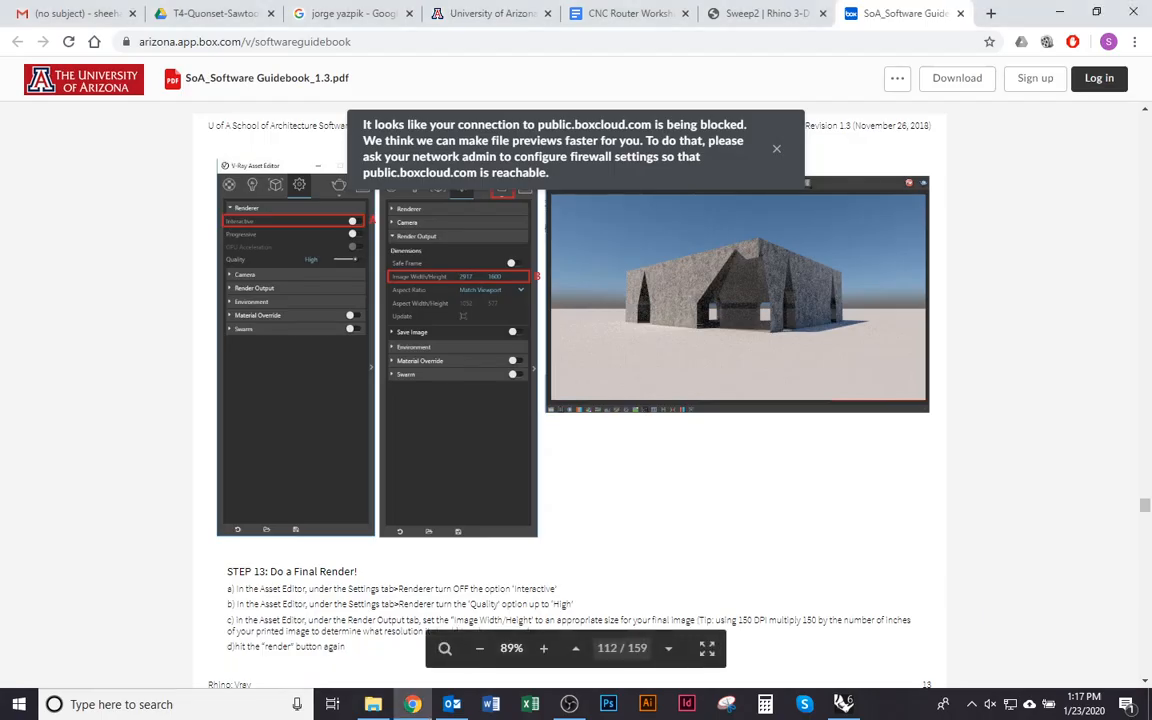
pyautogui.moveTo(1145, 505); pyautogui.dragTo(1124, 109)
pyautogui.scroll(-5, 594, 512)
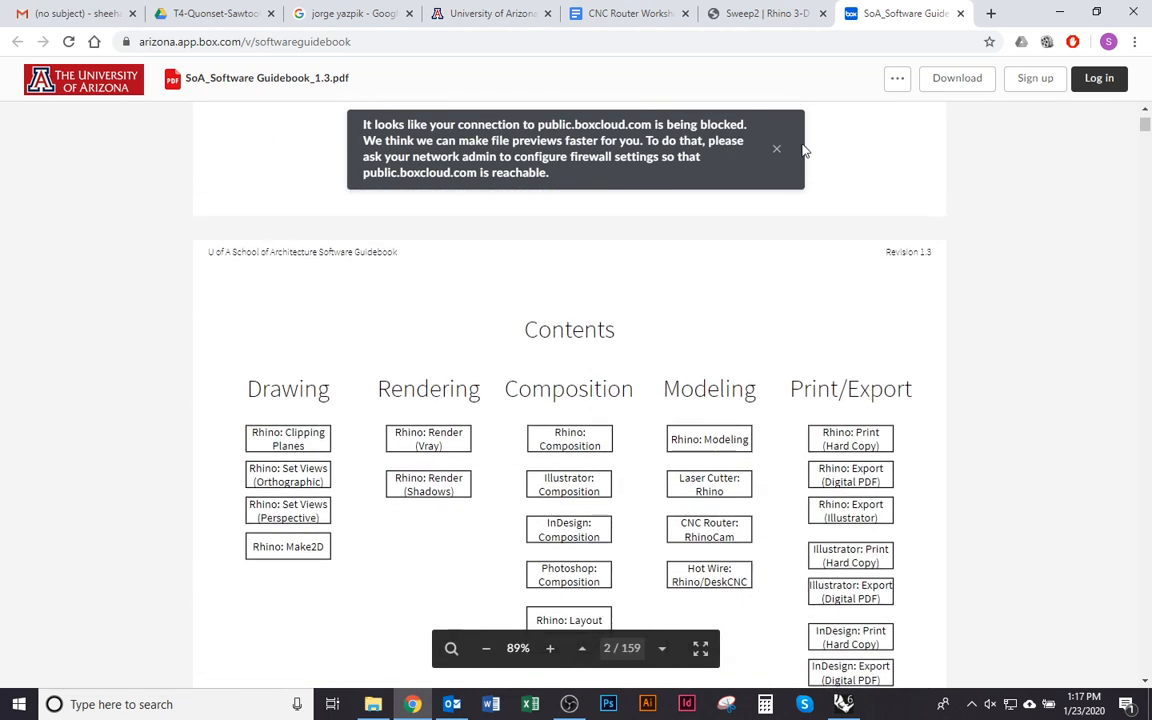
pyautogui.scroll(-3, 491, 481)
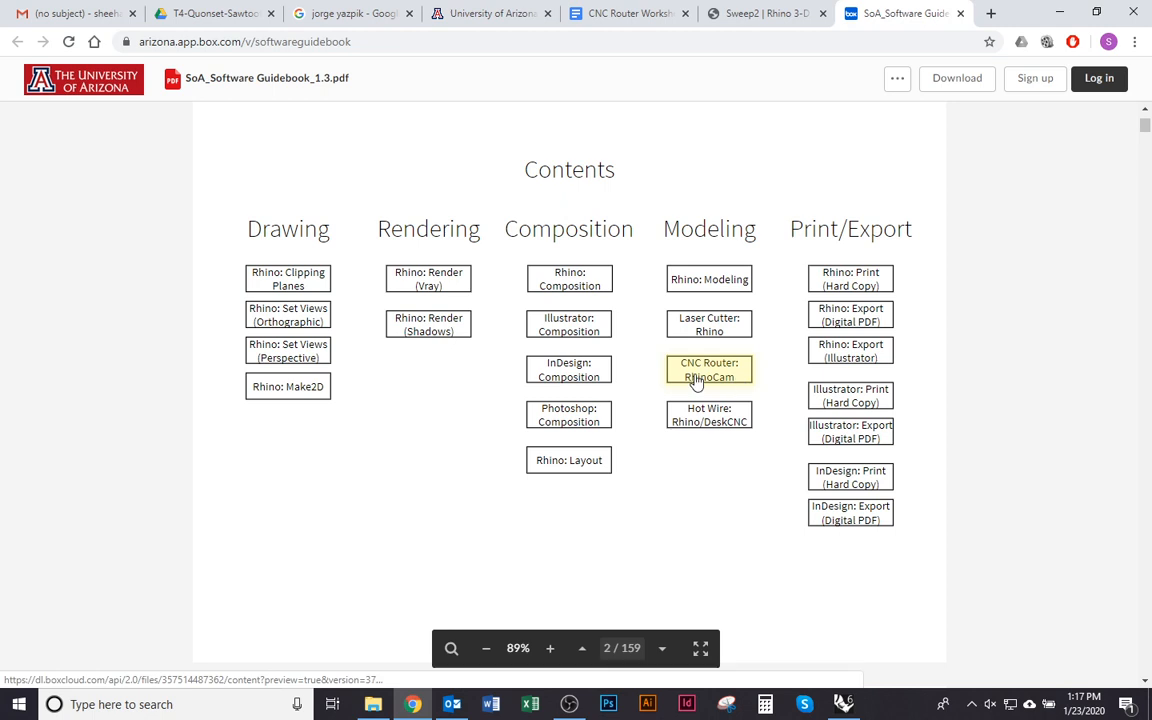
pyautogui.click(736, 384)
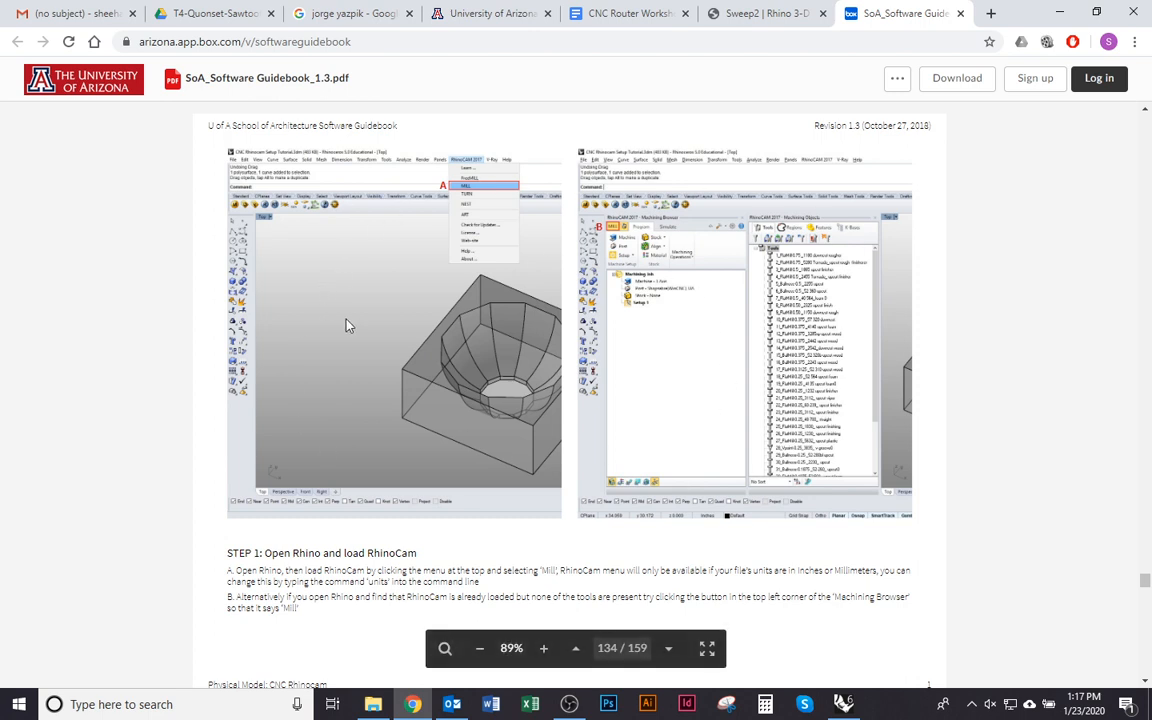
# - Enlarge the guidebook page about loading RhinoCam to 119% for reading
pyautogui.hotkey('alt', 'Tab')
pyautogui.hotkey('alt', 'shift', 'Tab')
pyautogui.click(543, 650)
pyautogui.click(543, 650)
pyautogui.click(543, 650)
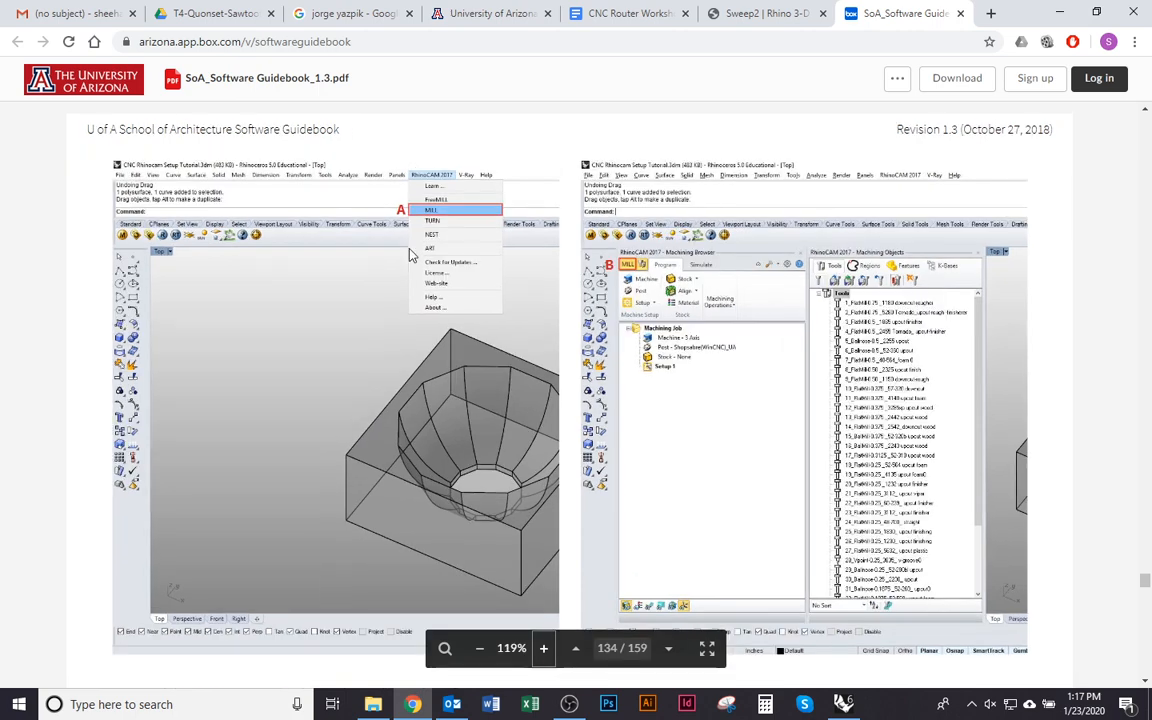
# - Switch to Rhino, load the RhinoCAM 2019 MILL module and narrow its Machining Browser and Machining Objects panes
pyautogui.hotkey('alt', 'Tab')
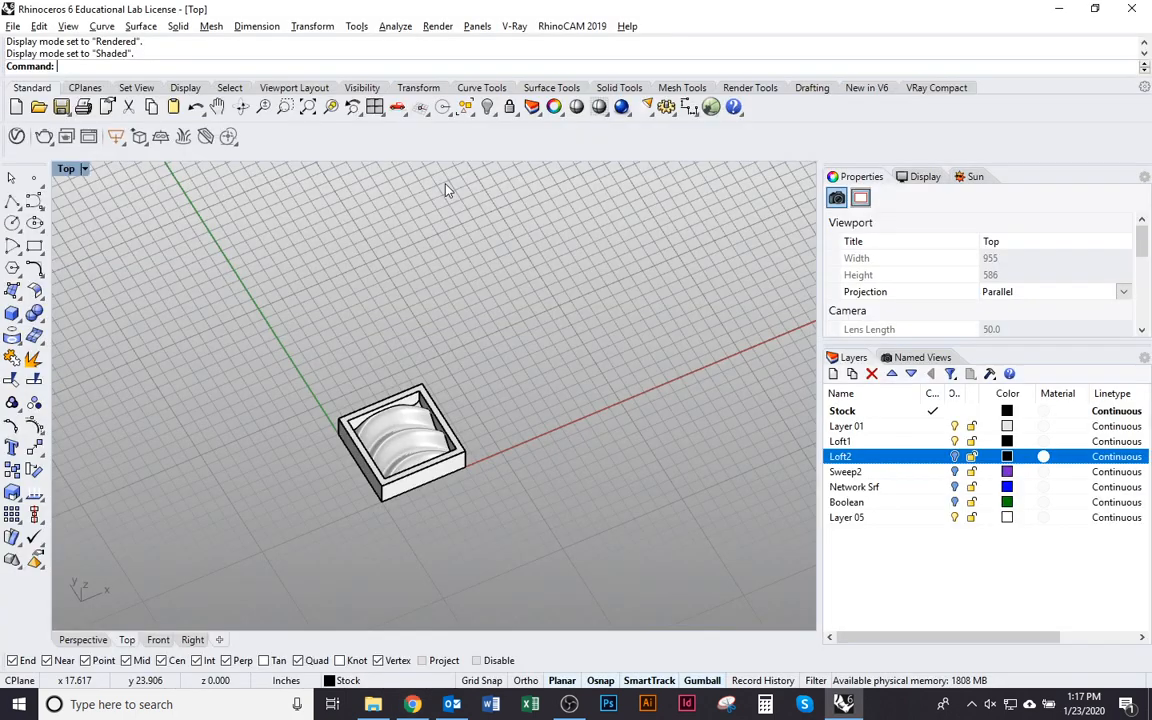
pyautogui.click(565, 30)
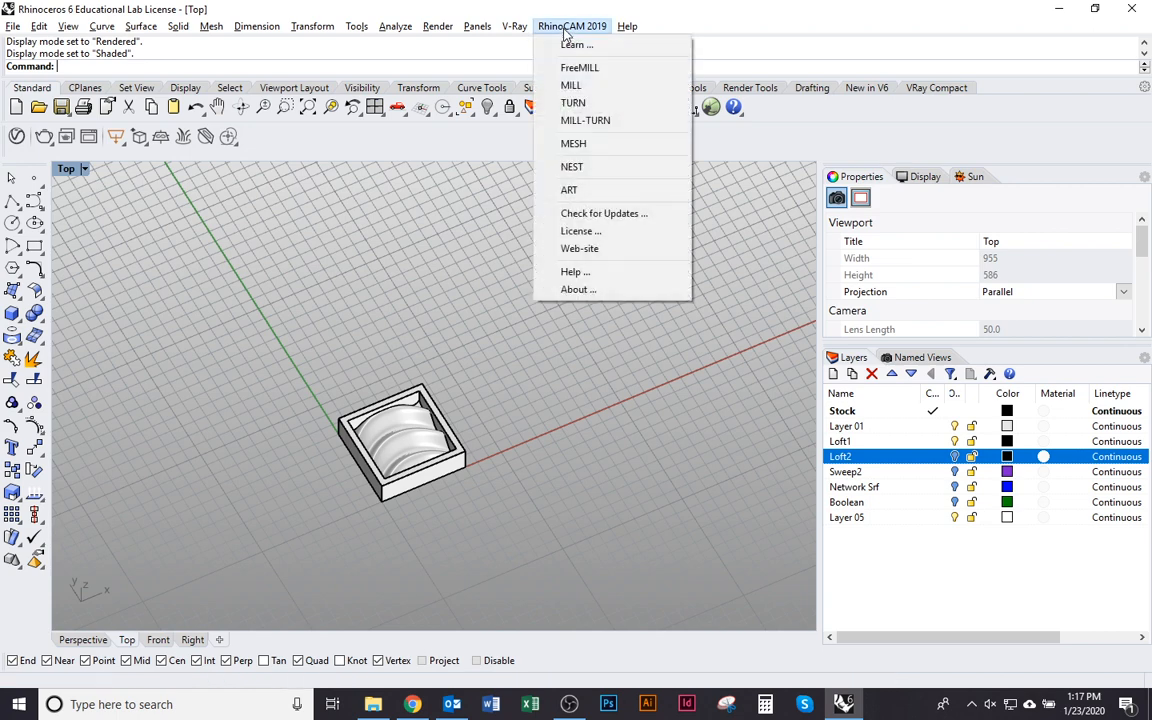
pyautogui.click(627, 90)
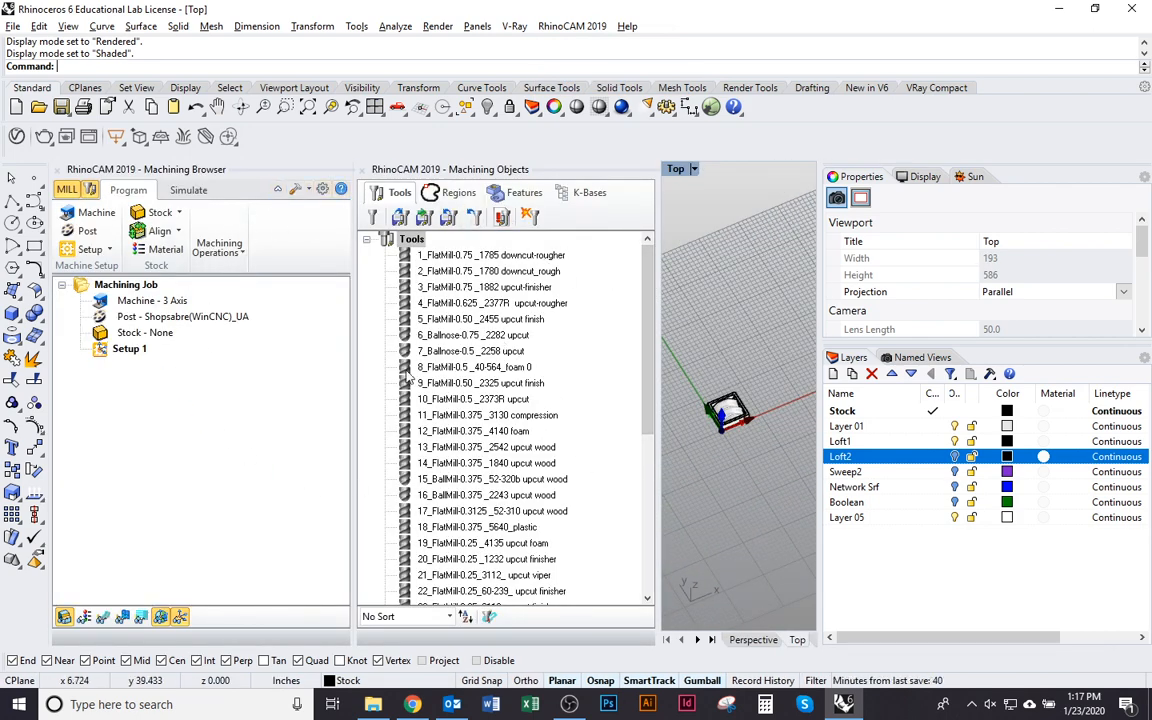
pyautogui.moveTo(352, 364); pyautogui.dragTo(217, 364)
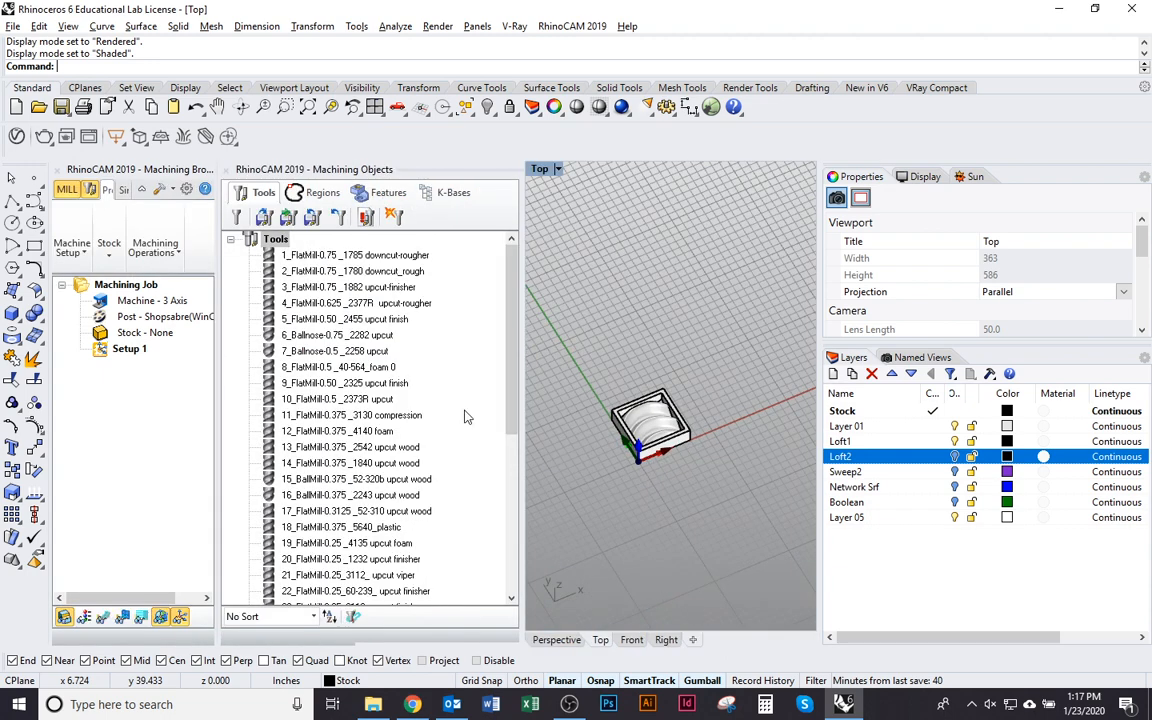
pyautogui.moveTo(522, 453); pyautogui.dragTo(410, 455)
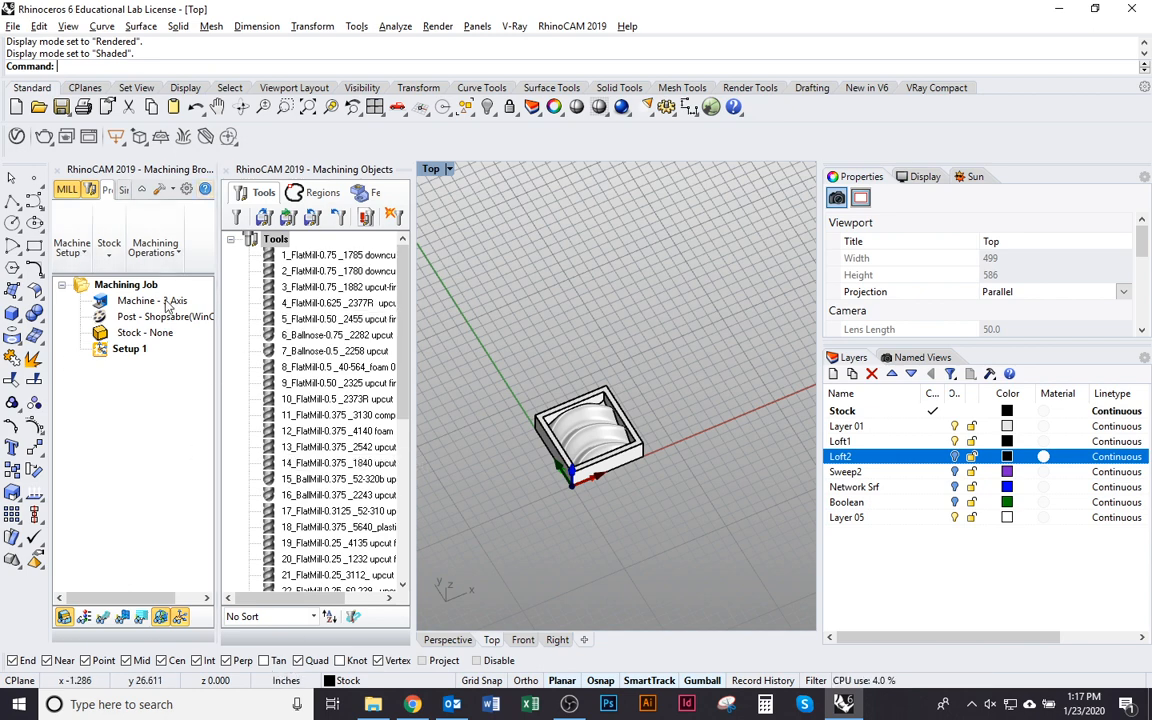
# - Cycle the RhinoCAM module through TURN and MILL-TURN back to MILL, narrowing the Machining Objects pane
pyautogui.click(68, 191)
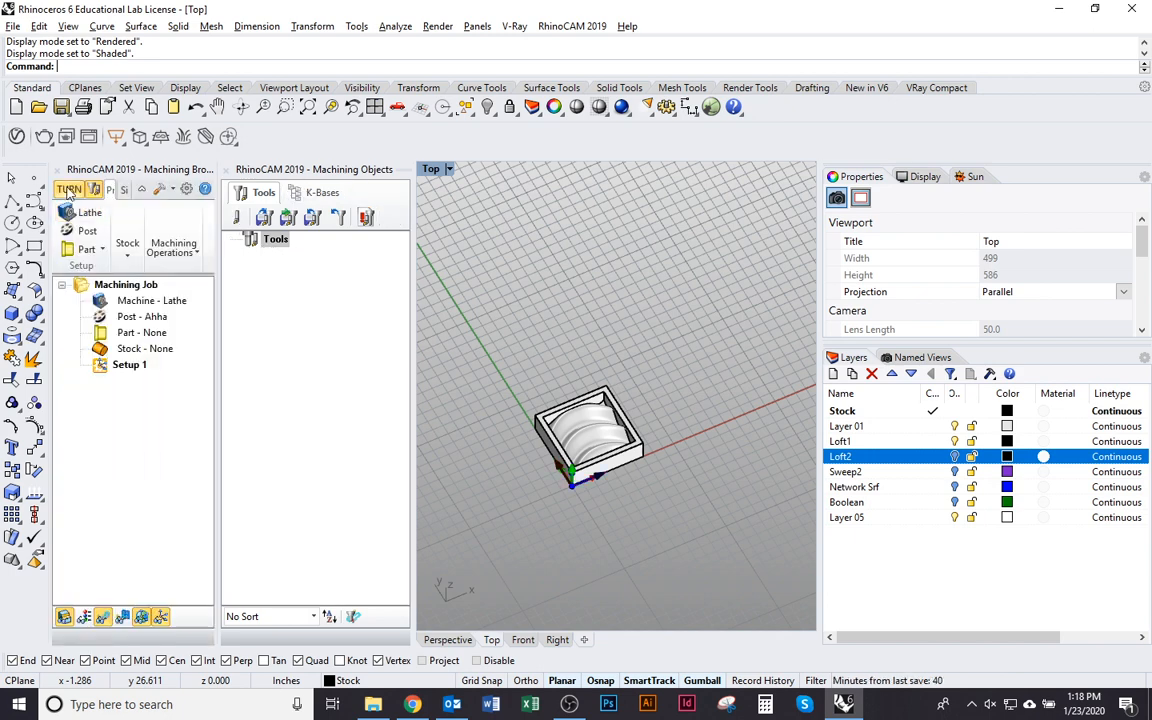
pyautogui.moveTo(414, 405); pyautogui.dragTo(362, 405)
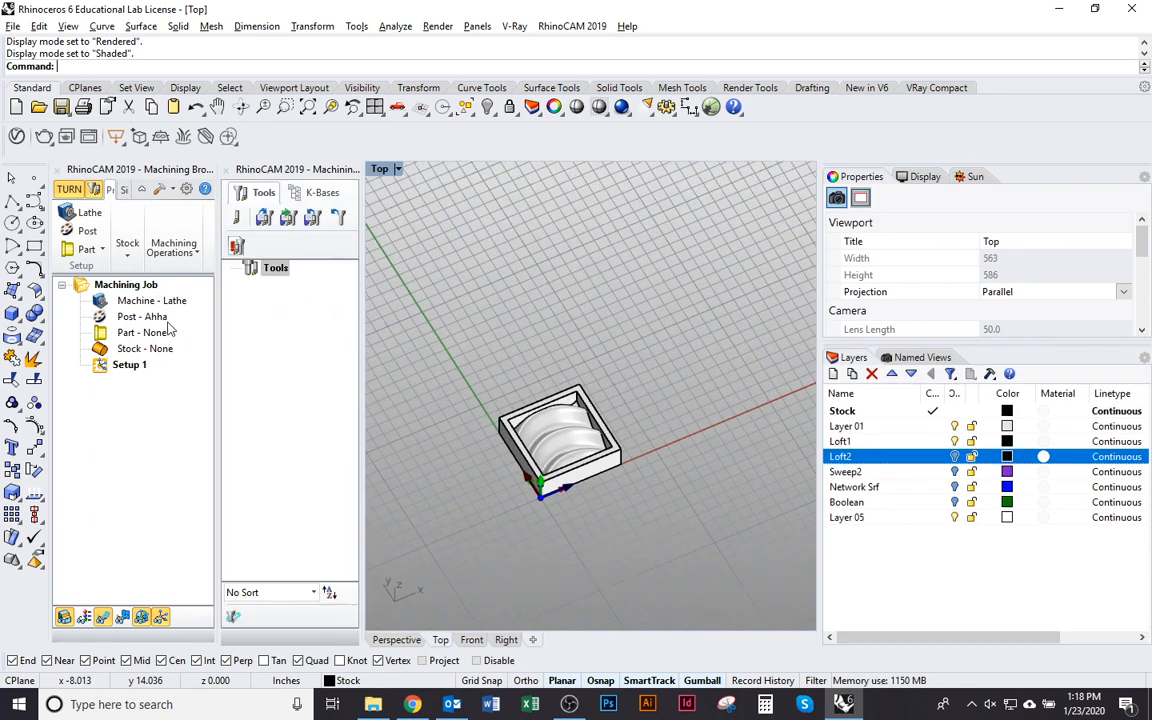
pyautogui.click(68, 190)
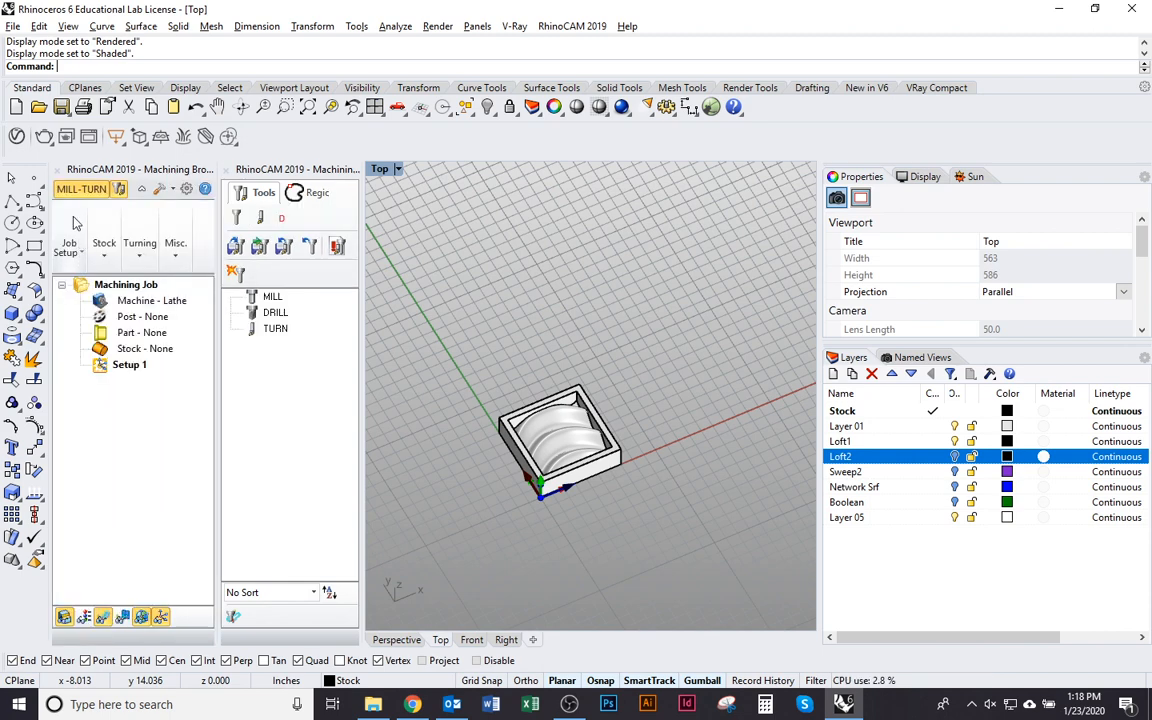
pyautogui.click(68, 190)
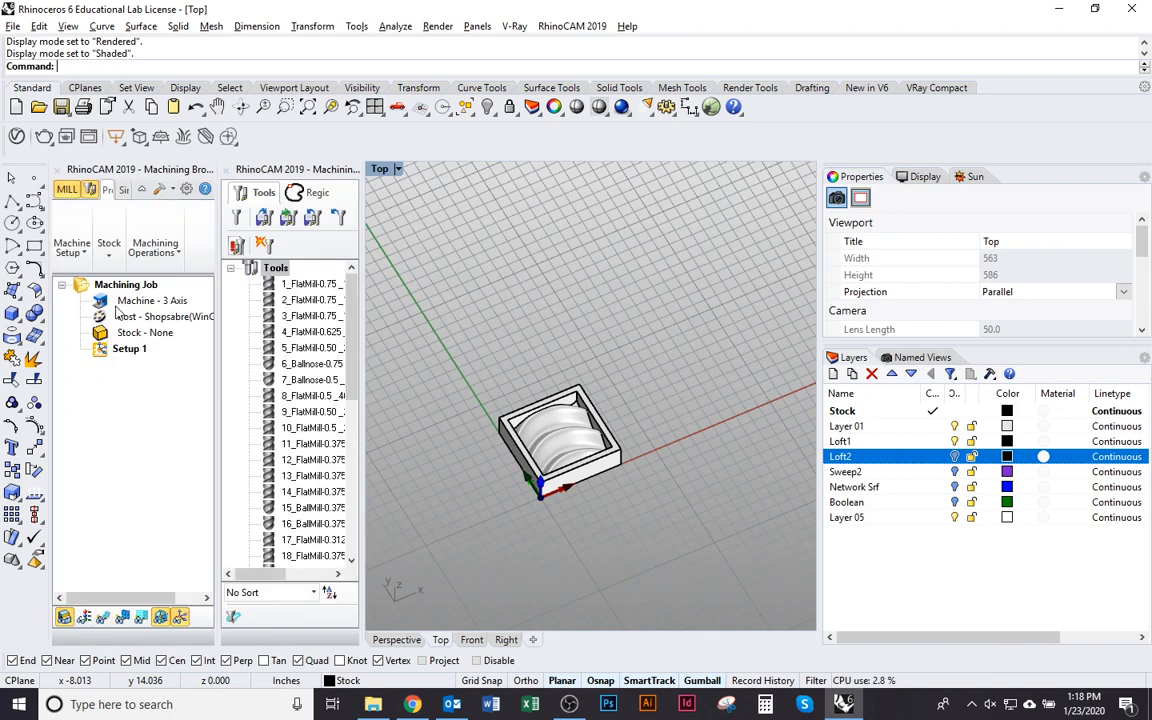
# - Widen the Machining Browser and hide the Machining Objects browser
pyautogui.moveTo(219, 427); pyautogui.dragTo(263, 427)
pyautogui.click(90, 190)
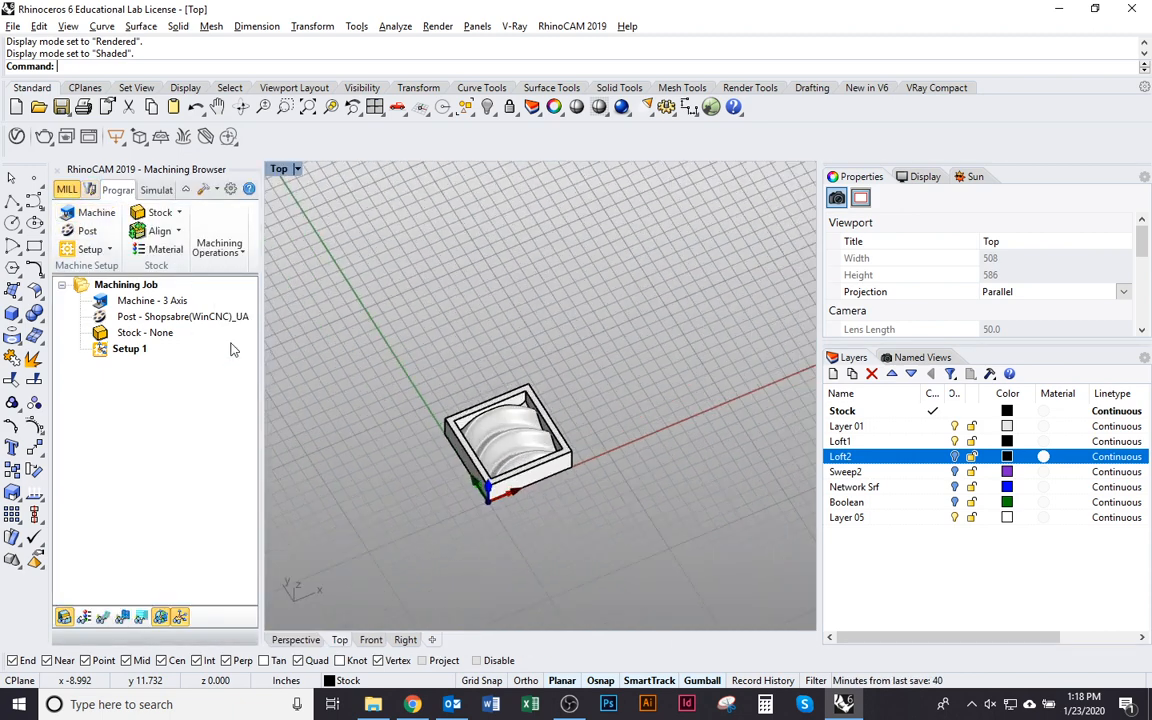
# - Narrow the Properties and Layers panels to widen the Top viewport and frame the stock box in a close angled view
pyautogui.scroll(3, 423, 302)
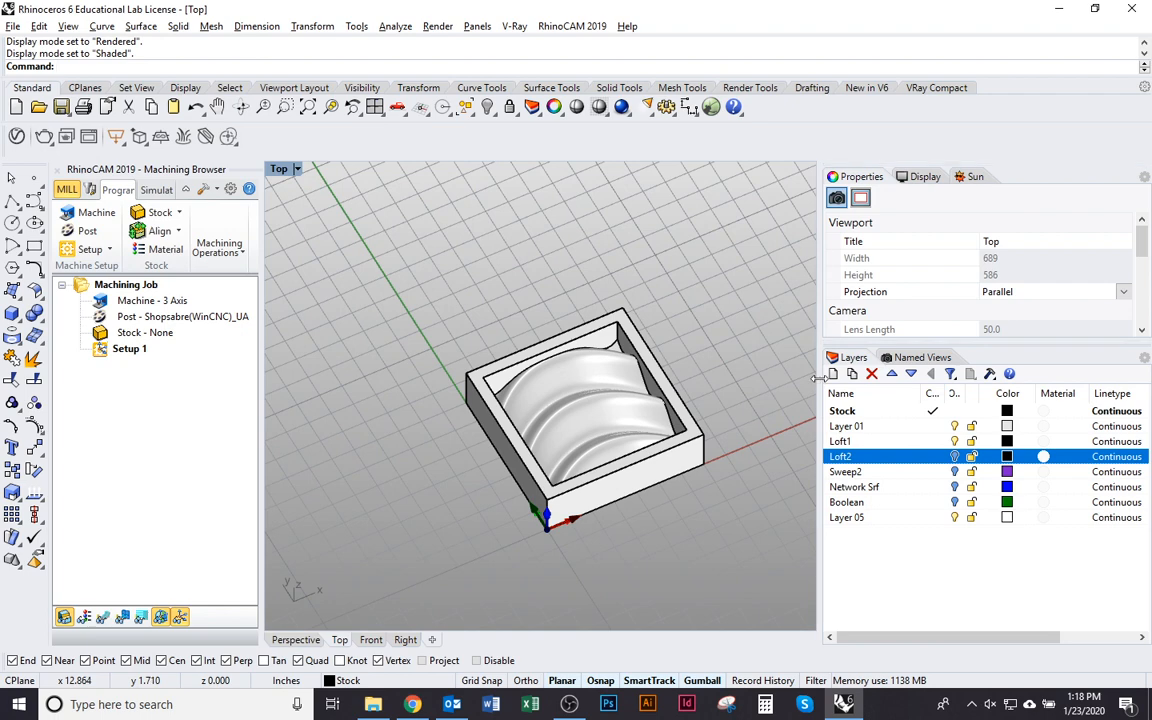
pyautogui.moveTo(820, 379); pyautogui.dragTo(928, 379)
pyautogui.moveTo(807, 506); pyautogui.dragTo(665, 436, button='right')
pyautogui.moveTo(640, 550); pyautogui.dragTo(597, 390, button='right')
pyautogui.scroll(3, 597, 390)
pyautogui.scroll(4, 597, 390)
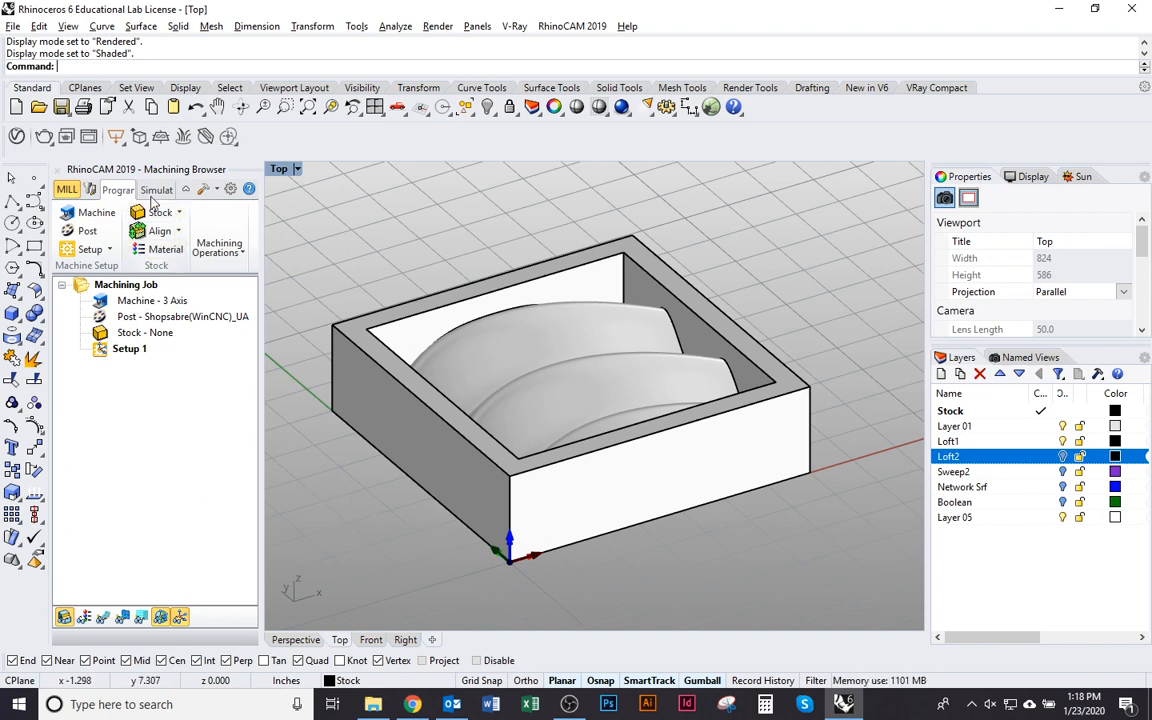
pyautogui.click(180, 213)
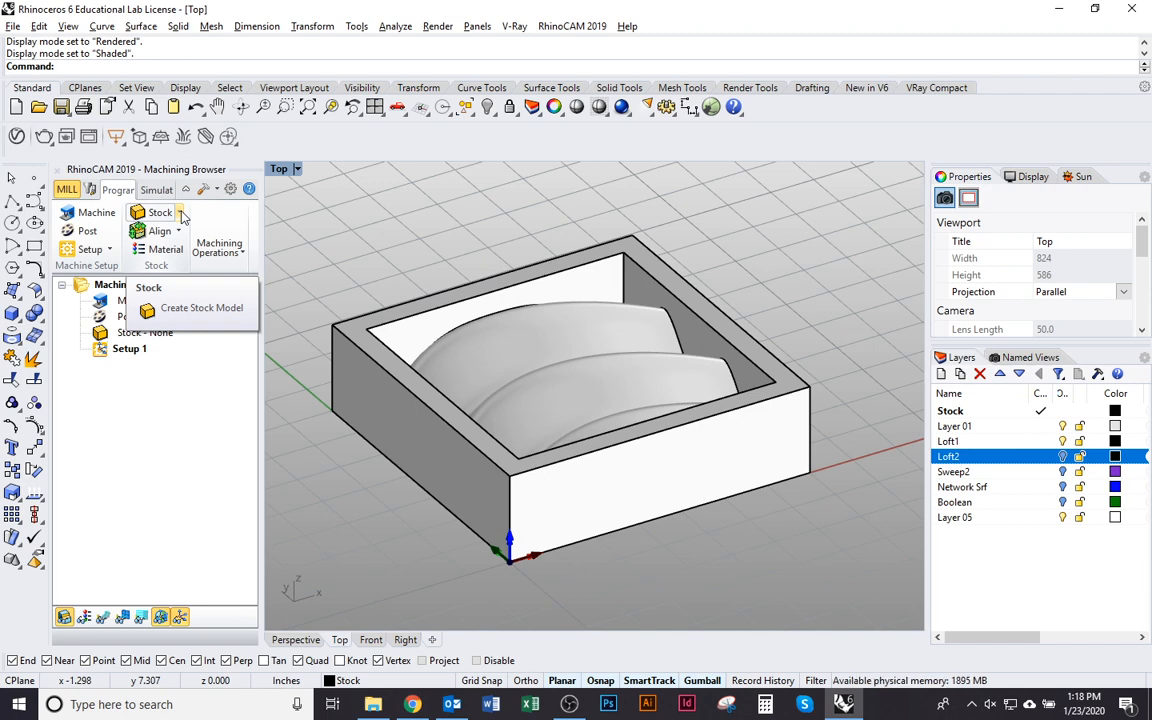
pyautogui.click(181, 214)
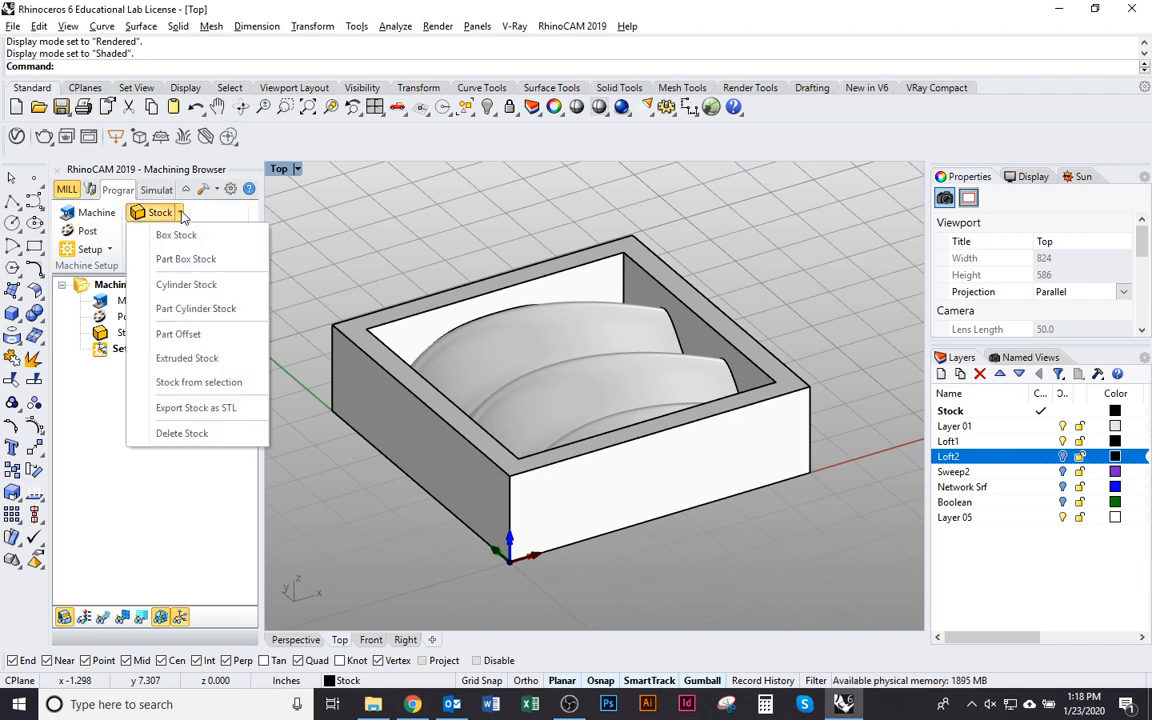
pyautogui.click(338, 206)
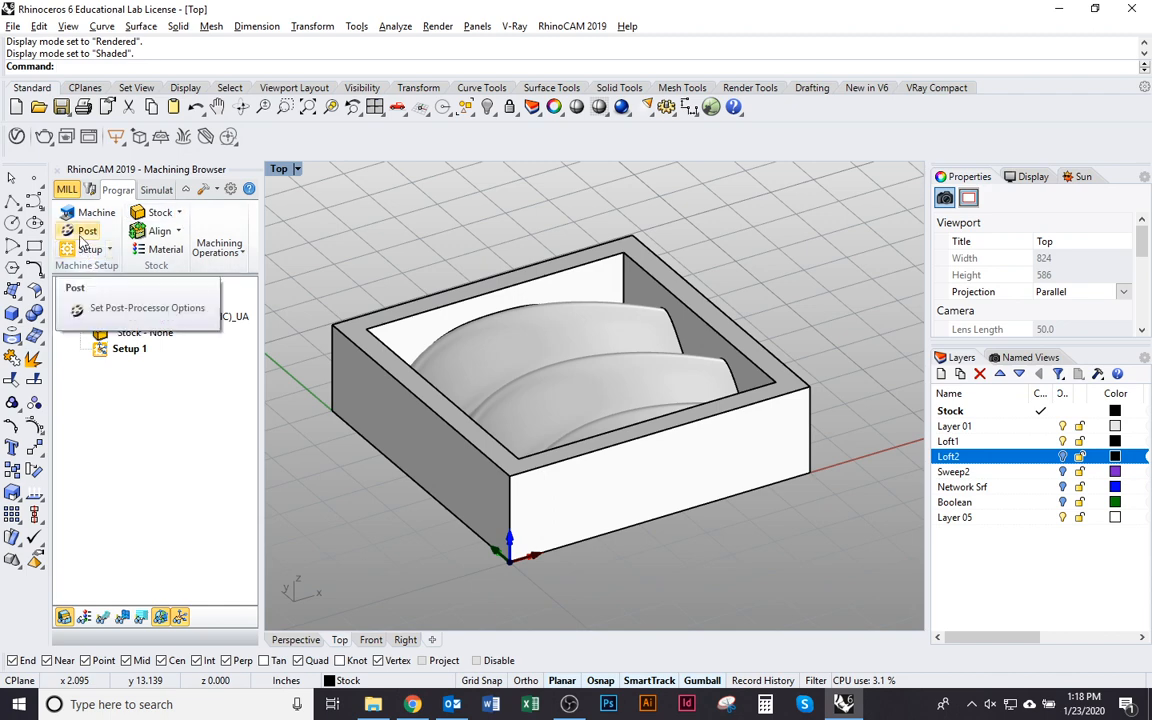
# - Switch to the Software Guidebook in Chrome and find the post-processor setup illustrations on page 135
pyautogui.hotkey('alt', 'Tab')
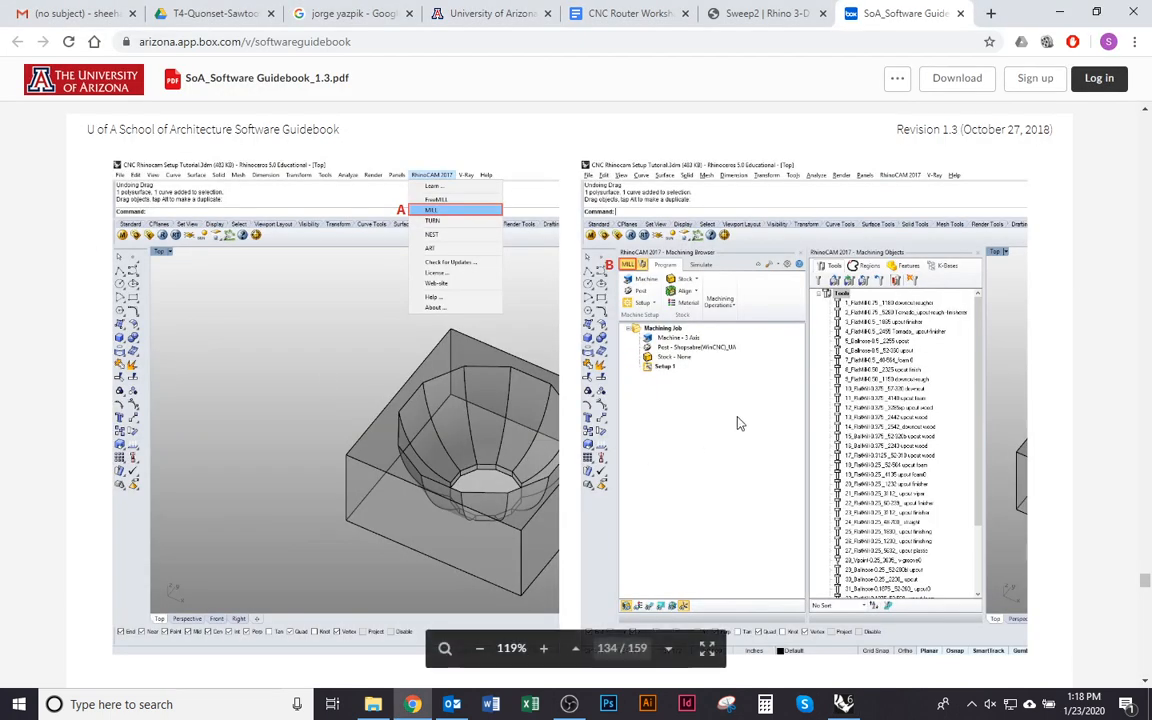
pyautogui.scroll(-1, 754, 320)
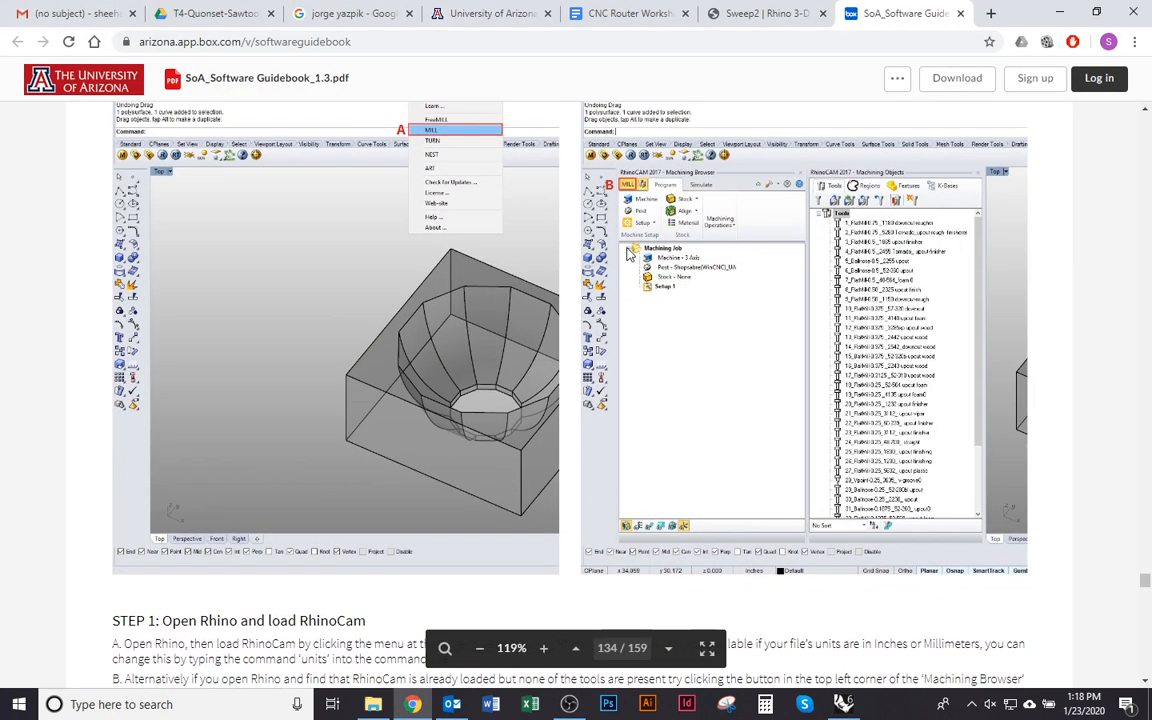
pyautogui.scroll(-7, 645, 272)
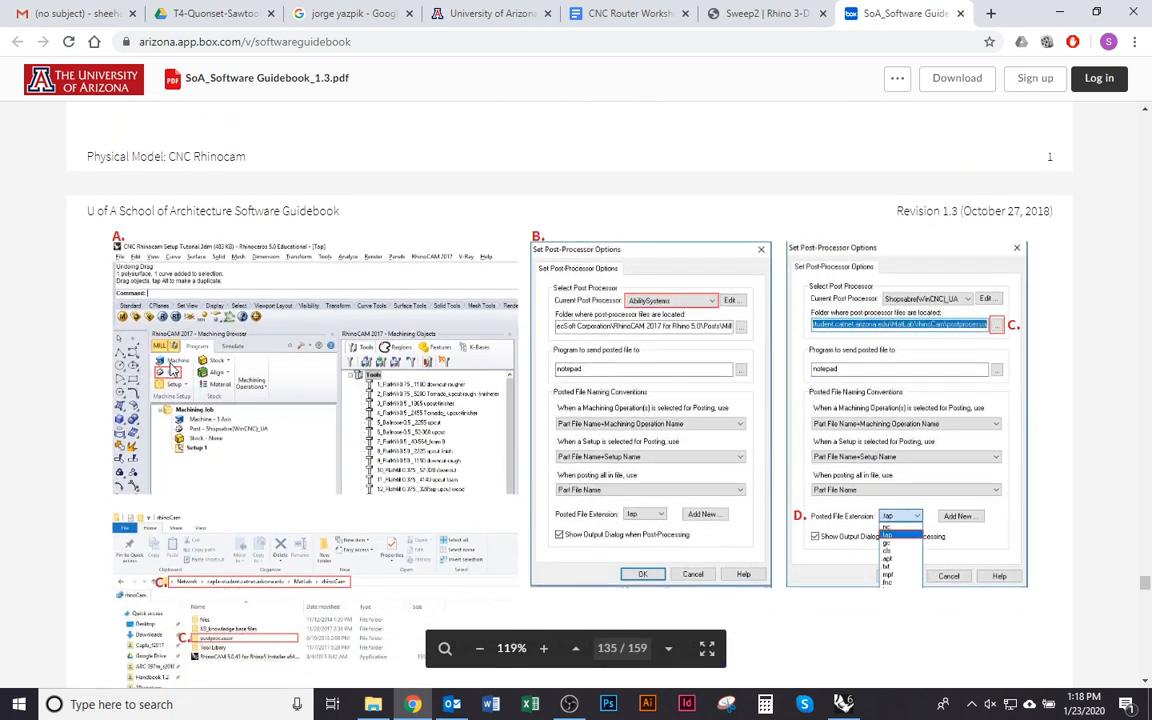
pyautogui.scroll(-2, 216, 356)
pyautogui.scroll(1, 216, 356)
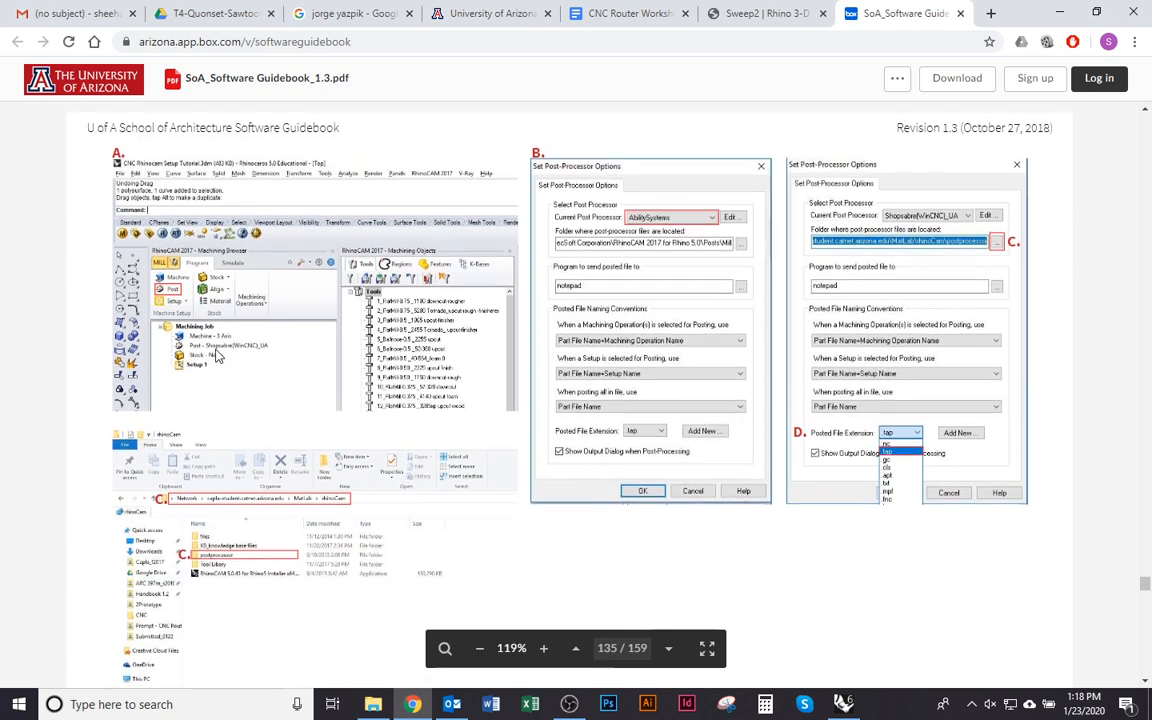
# - Switch back to Rhino and, in the post-processor options, choose Shopsabre(WinCNC)_UA as the current post processor
pyautogui.hotkey('alt', 'Tab')
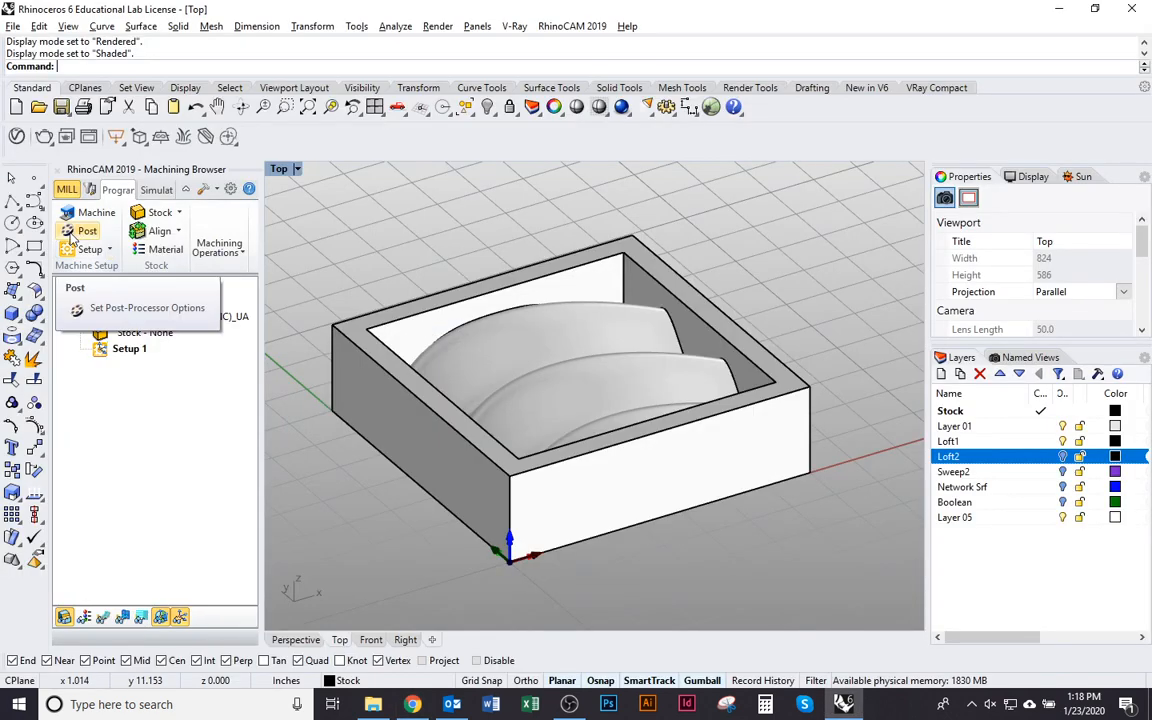
pyautogui.click(62, 235)
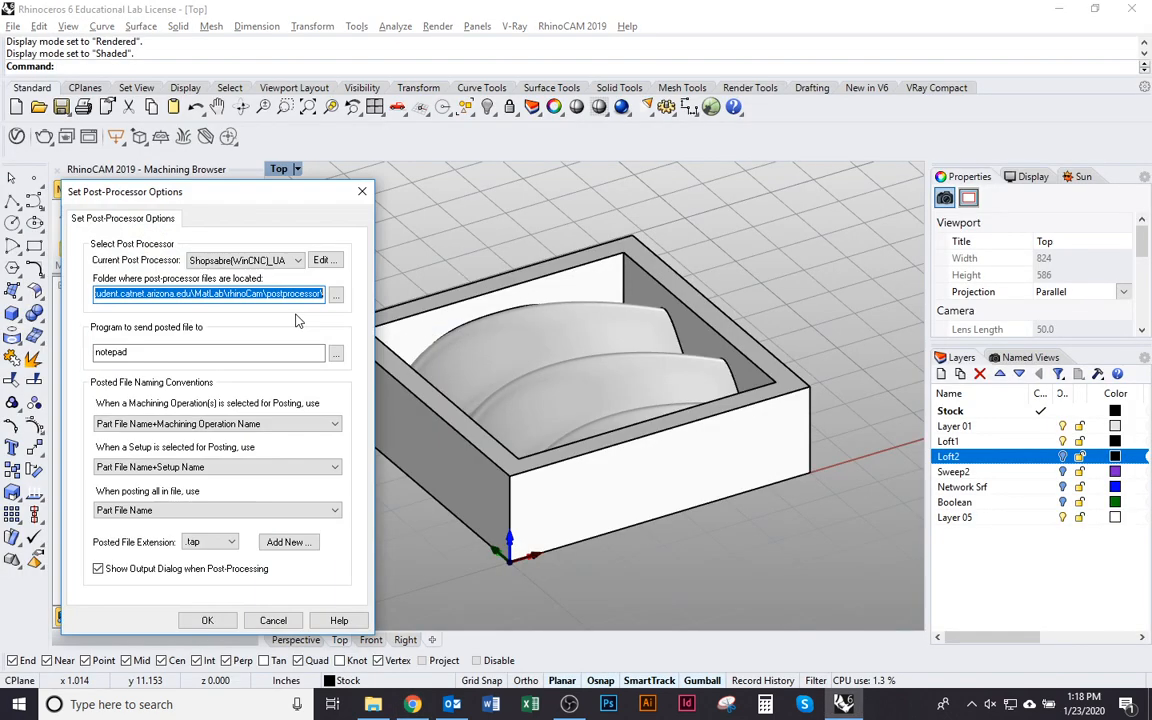
pyautogui.moveTo(253, 205); pyautogui.dragTo(566, 172)
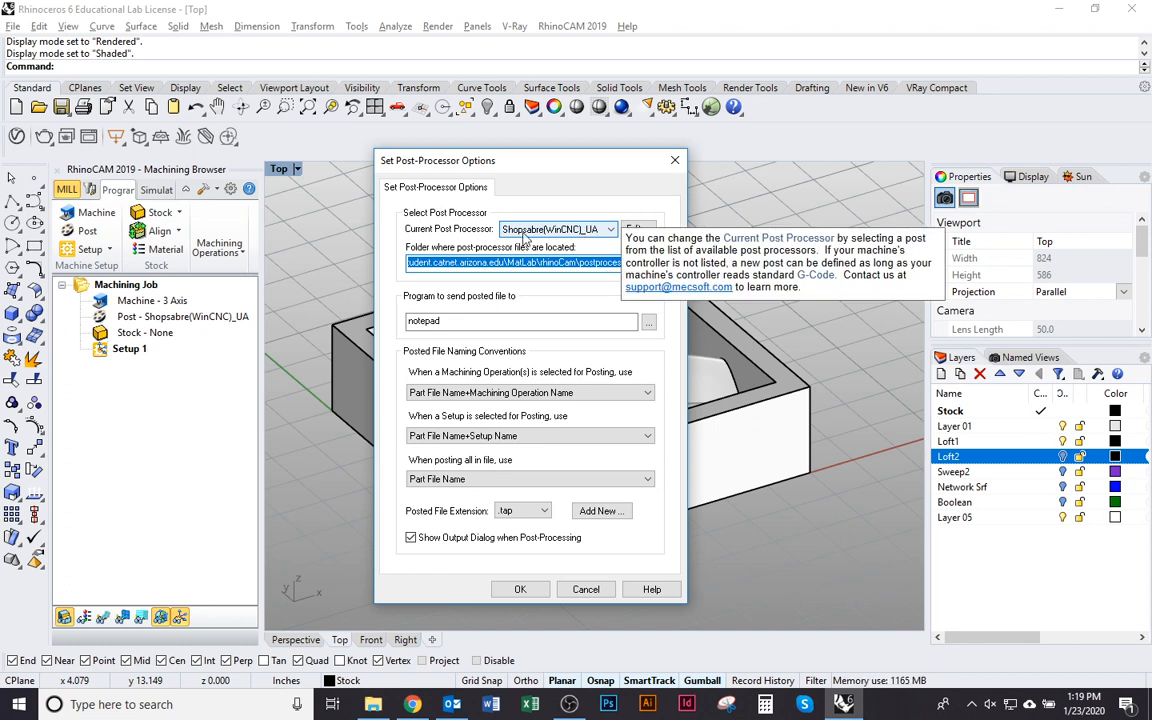
pyautogui.click(605, 231)
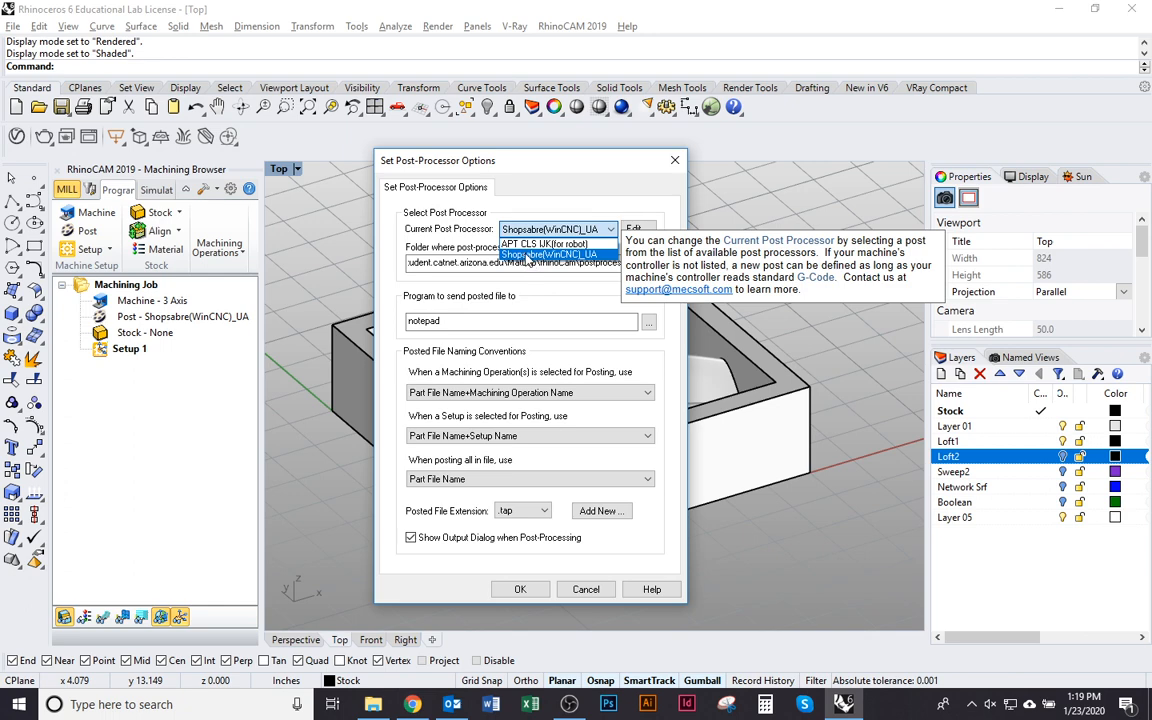
pyautogui.click(527, 255)
# - Switch to the guidebook and copy the server address capla-student.arizona.edu from the Step 2 instructions
pyautogui.hotkey('alt', 'Tab')
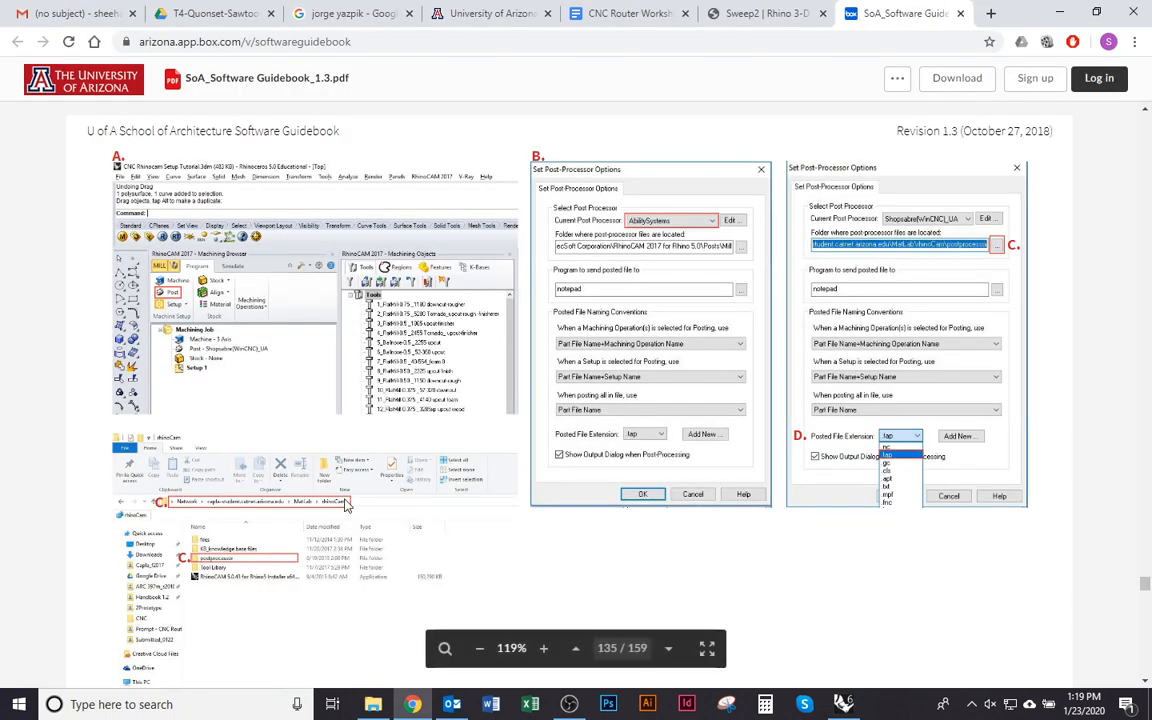
pyautogui.scroll(-3, 312, 439)
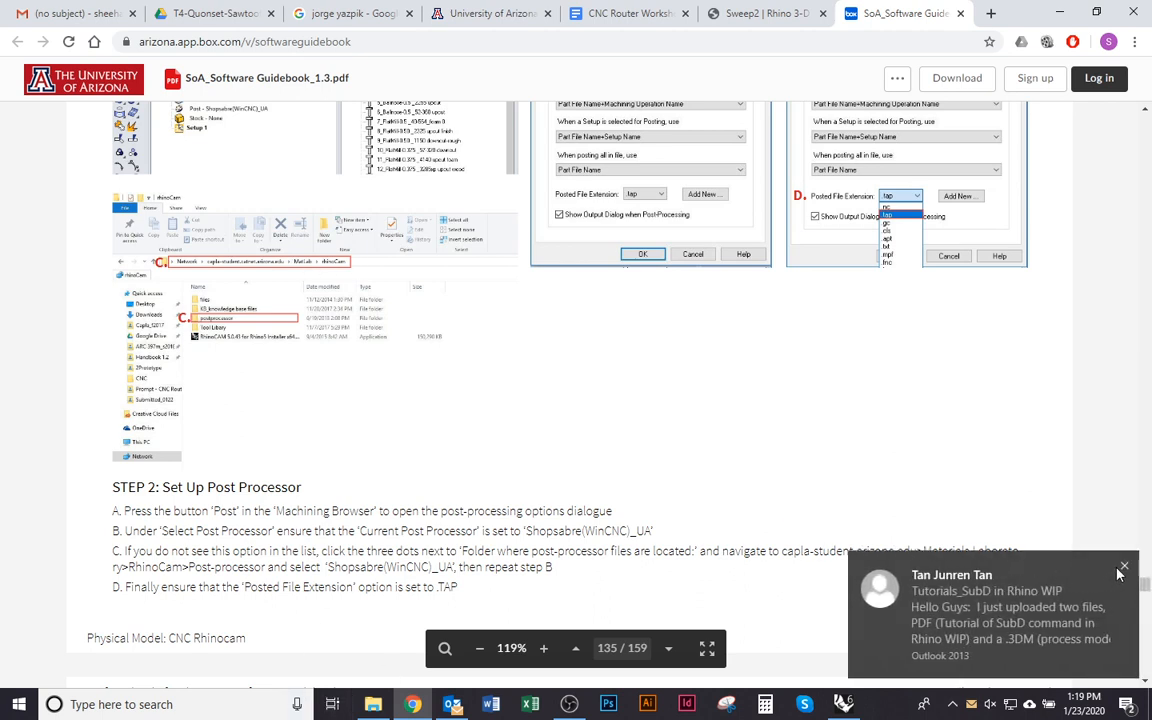
pyautogui.click(1122, 567)
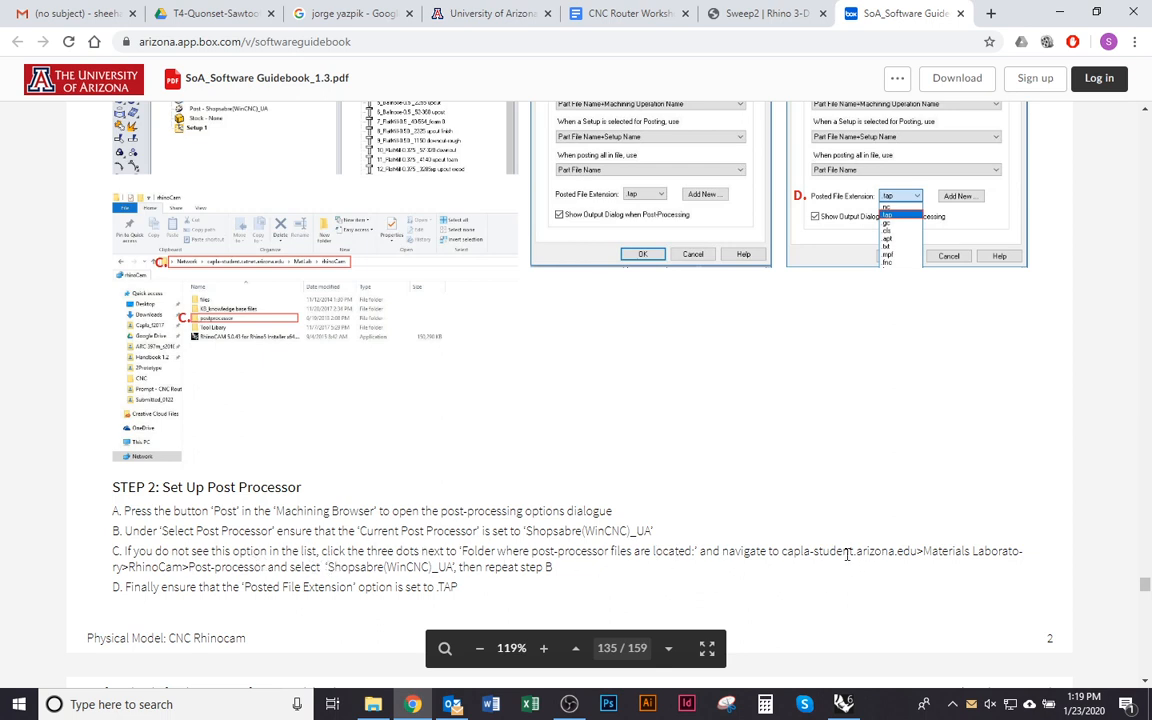
pyautogui.moveTo(796, 551); pyautogui.dragTo(909, 556)
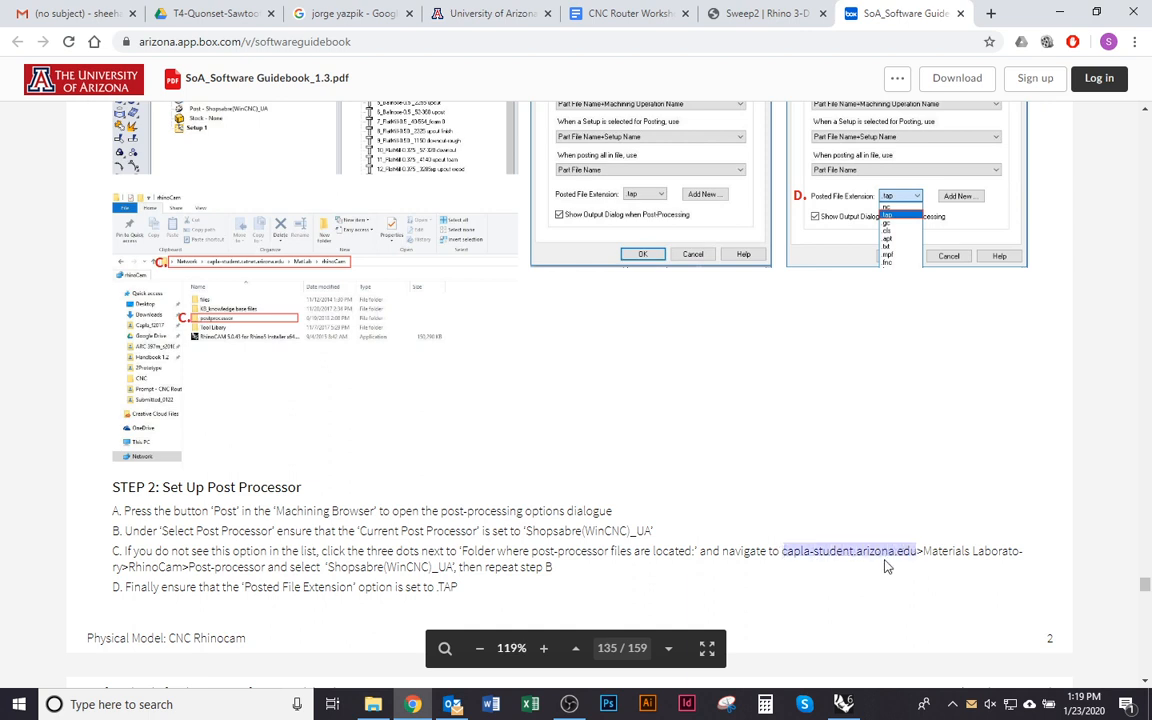
pyautogui.rightClick(886, 566)
pyautogui.click(915, 578)
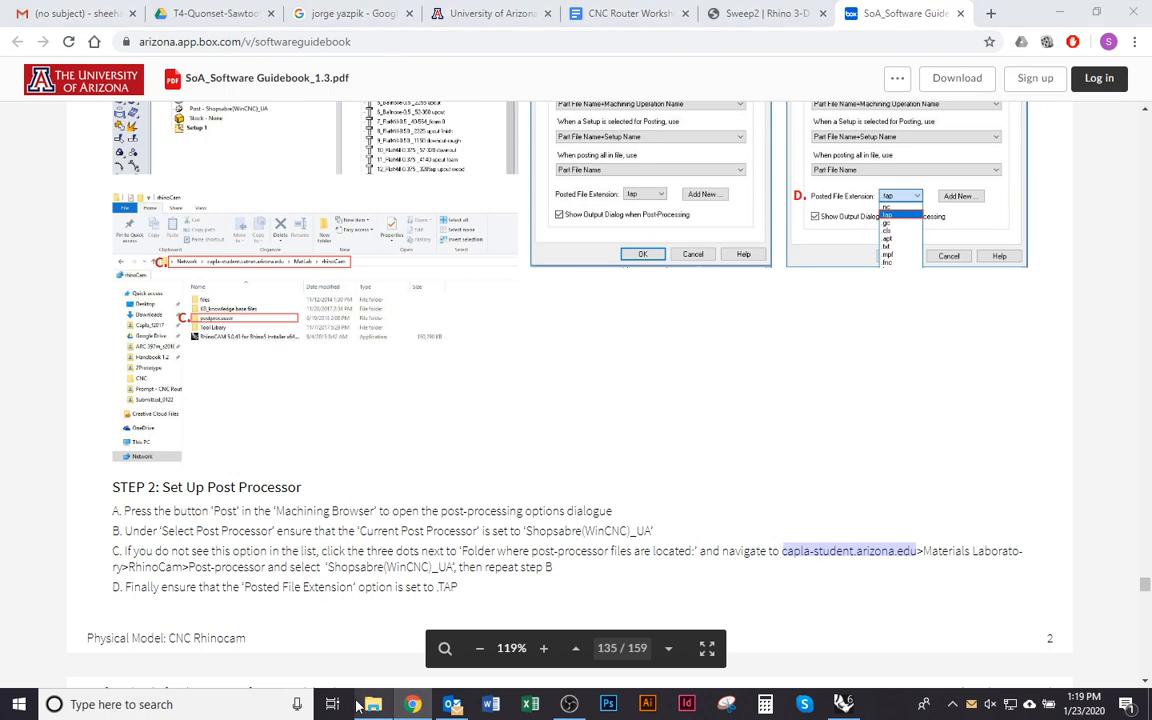
# - Switch to File Explorer and open a second tab of the CNC Router folder
pyautogui.click(372, 704)
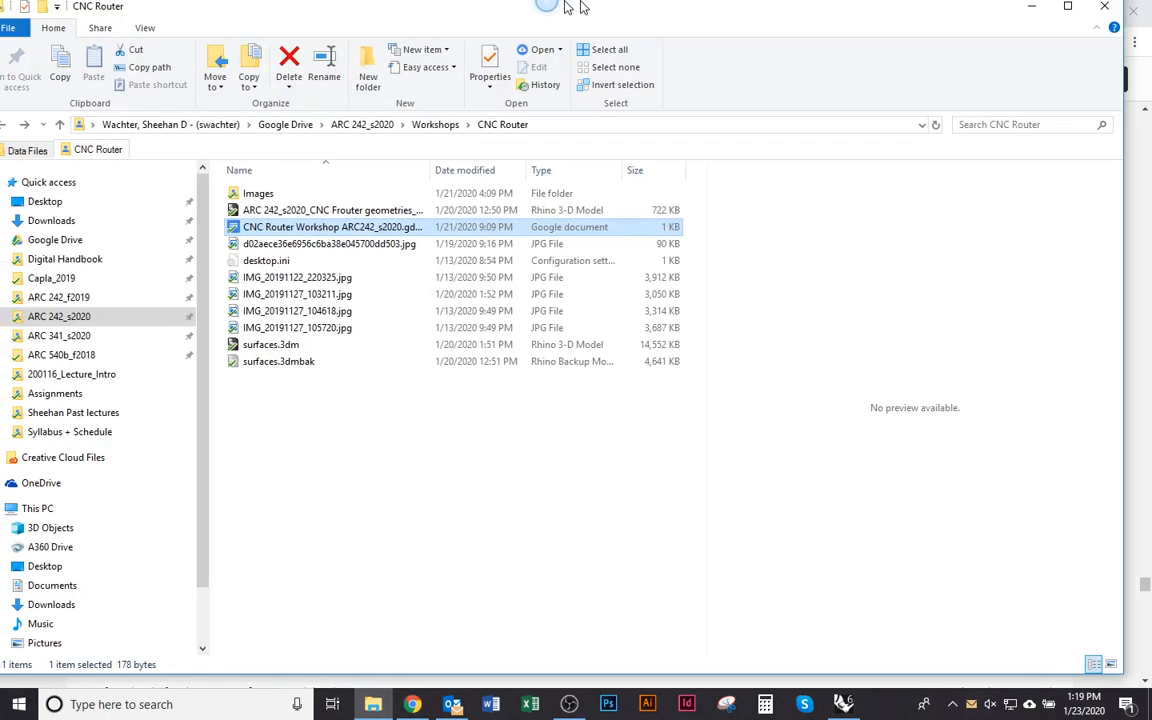
pyautogui.click(392, 472)
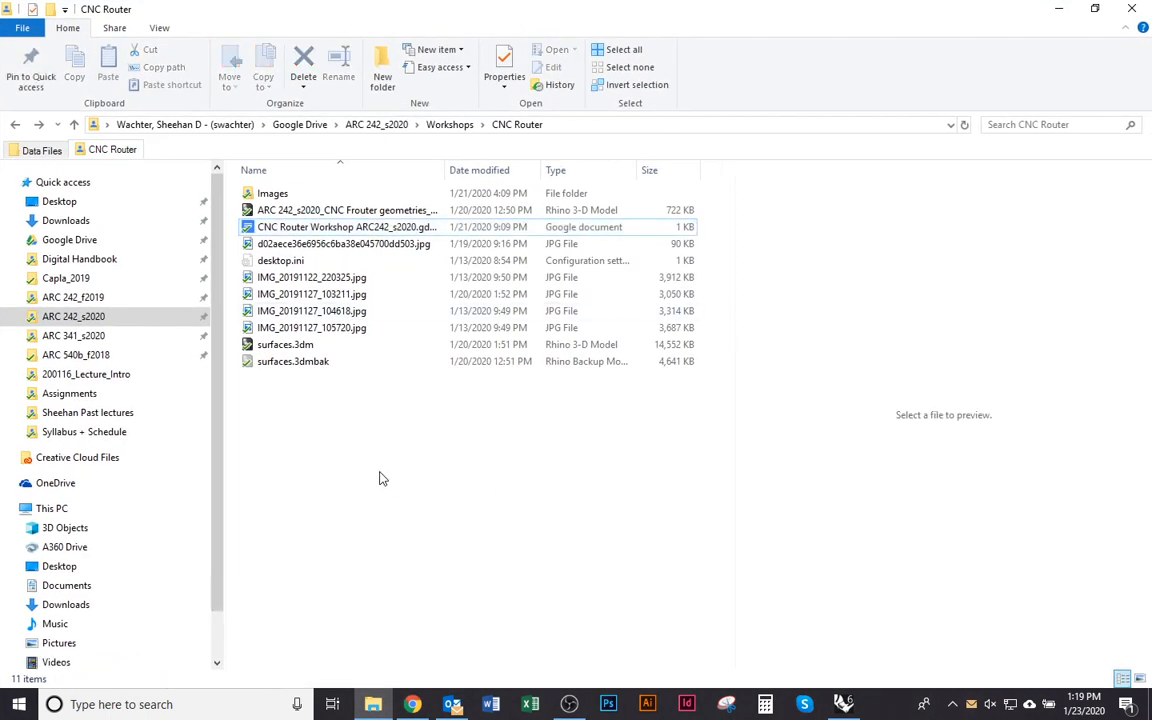
pyautogui.hotkey('ctrl', 'n')
# - Try to go to the copied address capla-student.arizona.edu in File Explorer
pyautogui.click(573, 129)
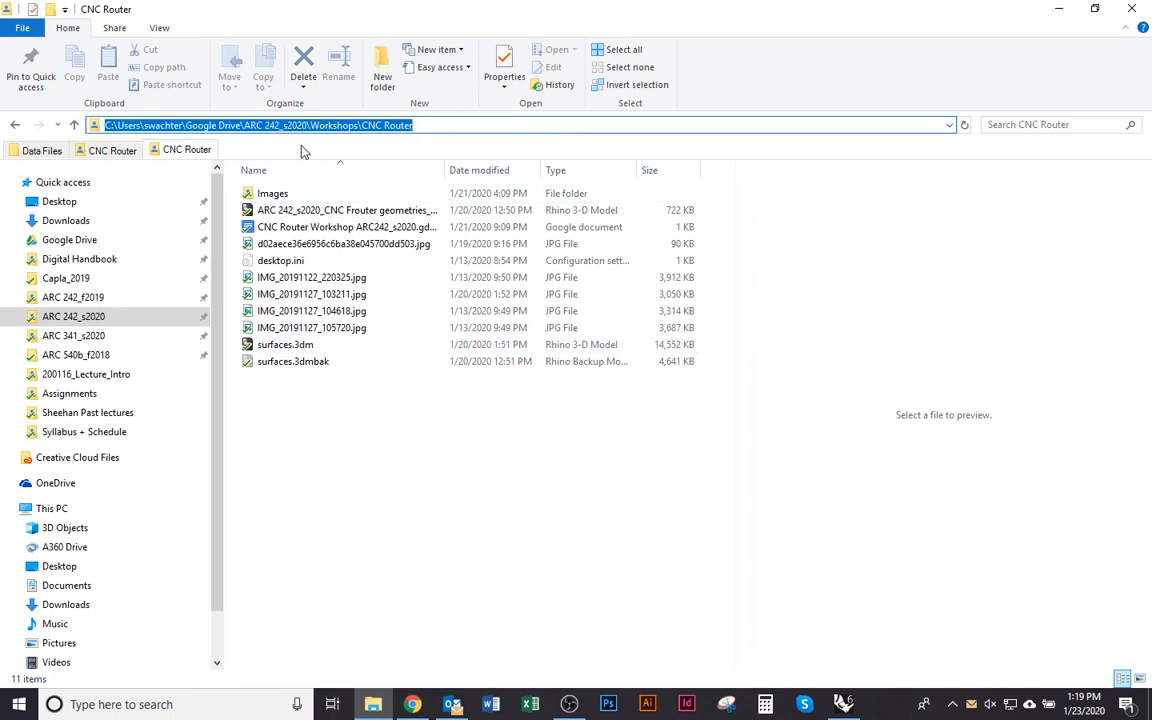
pyautogui.rightClick(382, 124)
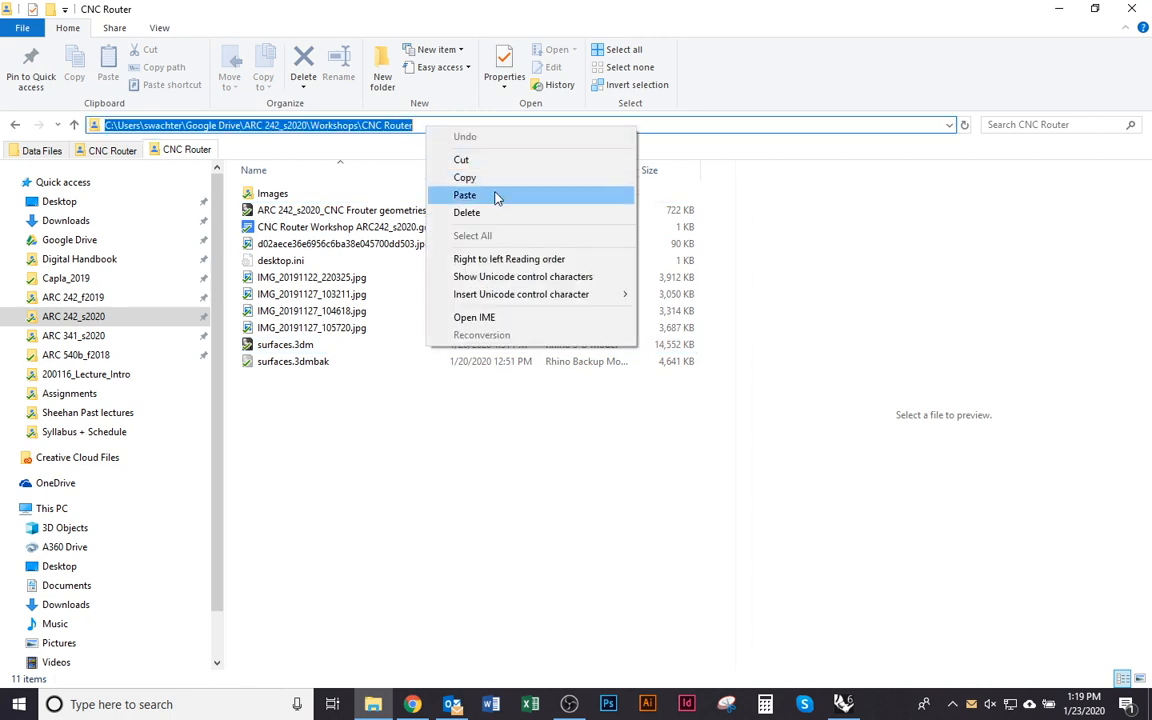
pyautogui.click(494, 191)
pyautogui.hotkey('ctrl', 'a')
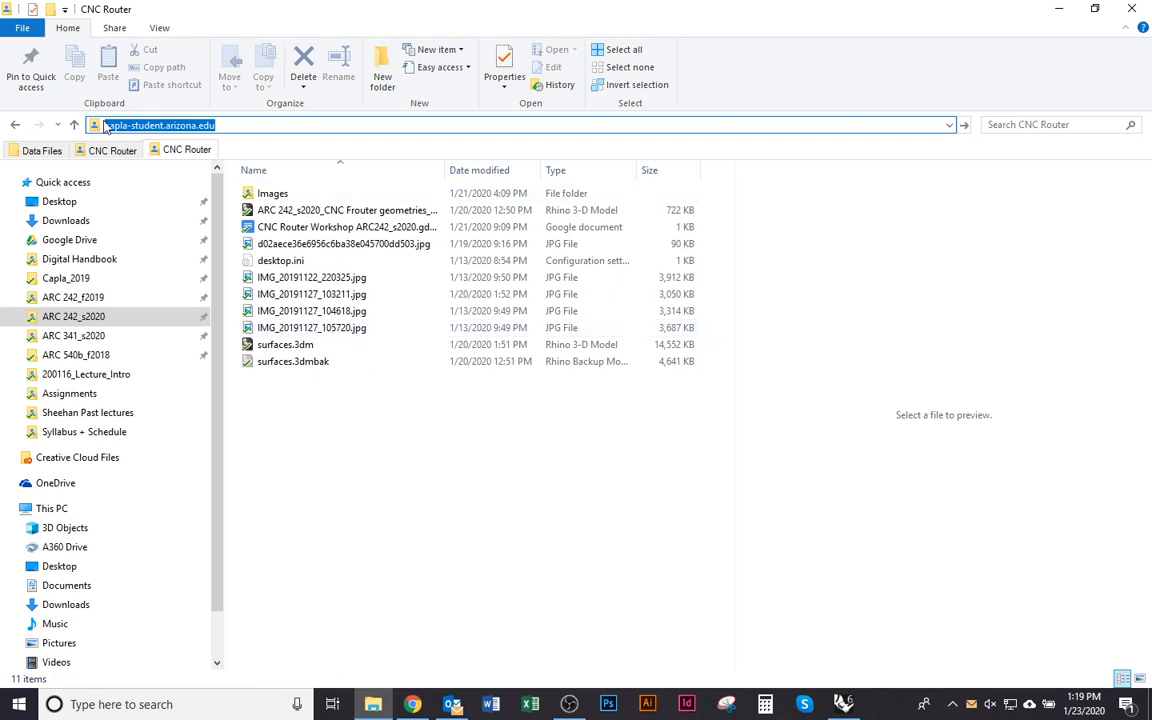
pyautogui.click(255, 125)
# - Open the network folder \\capla-student.catnet.arizona.edu\MatLab\rhinoCam from the previously visited locations
pyautogui.click(953, 124)
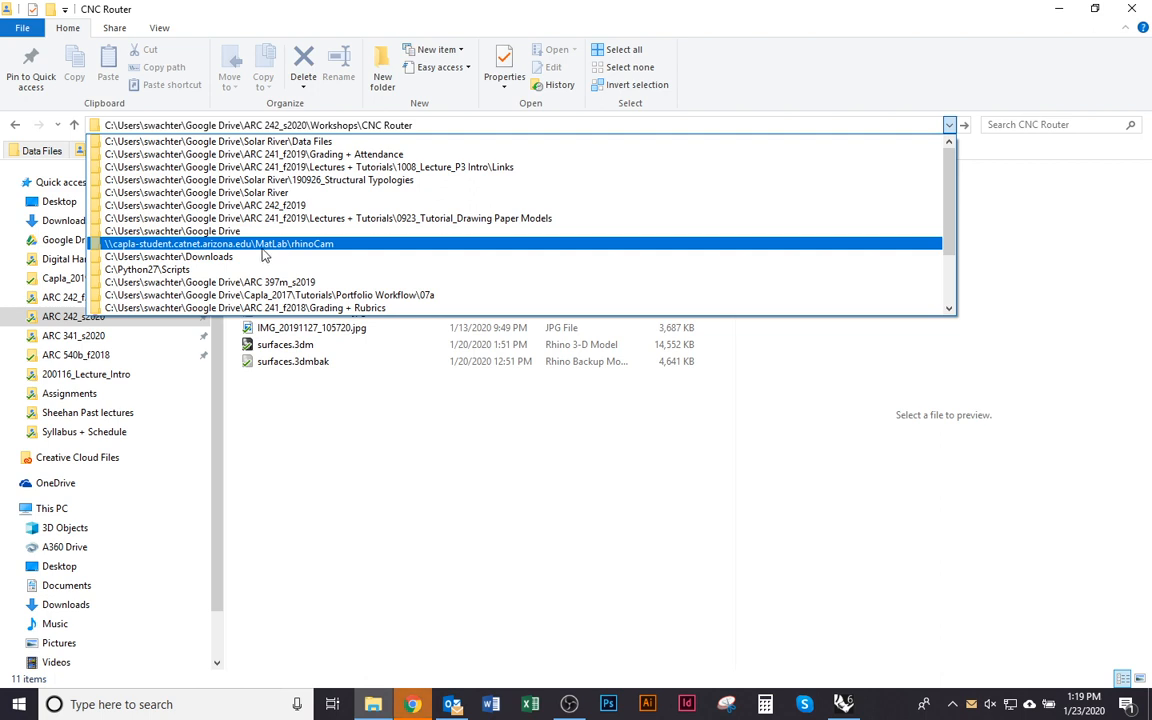
pyautogui.click(210, 241)
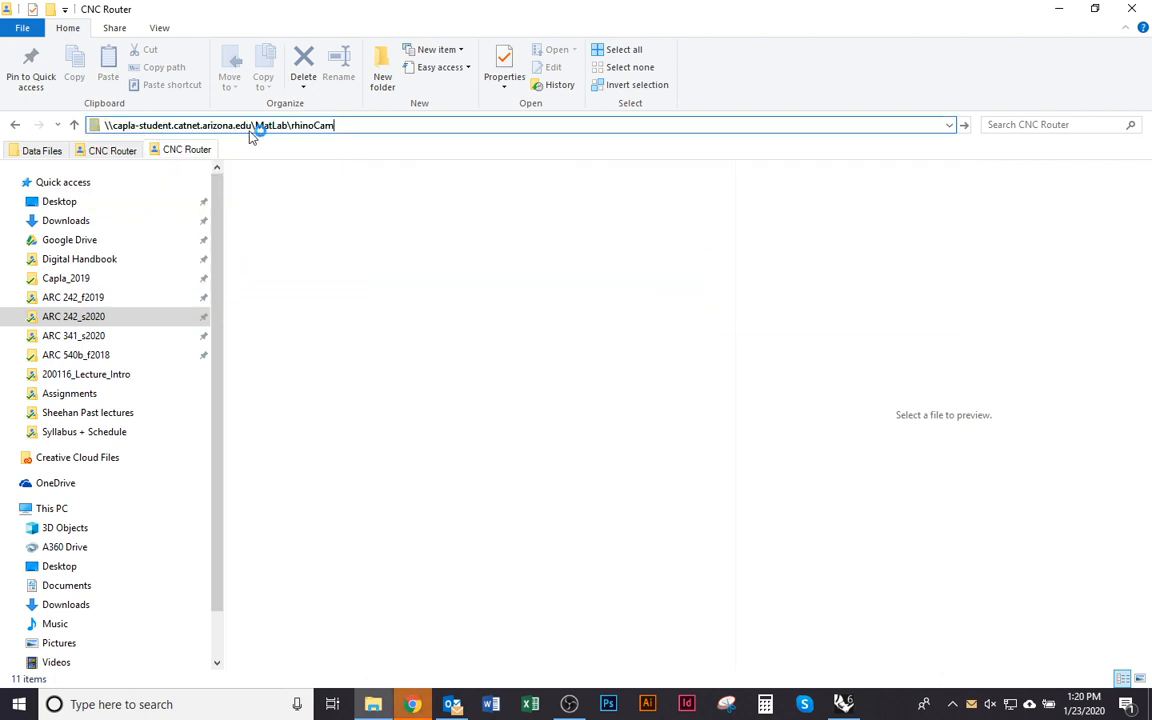
# - Try to open the network location \\capla-student.arizona.edu, then return to the rhinoCam network folder
pyautogui.click(502, 125)
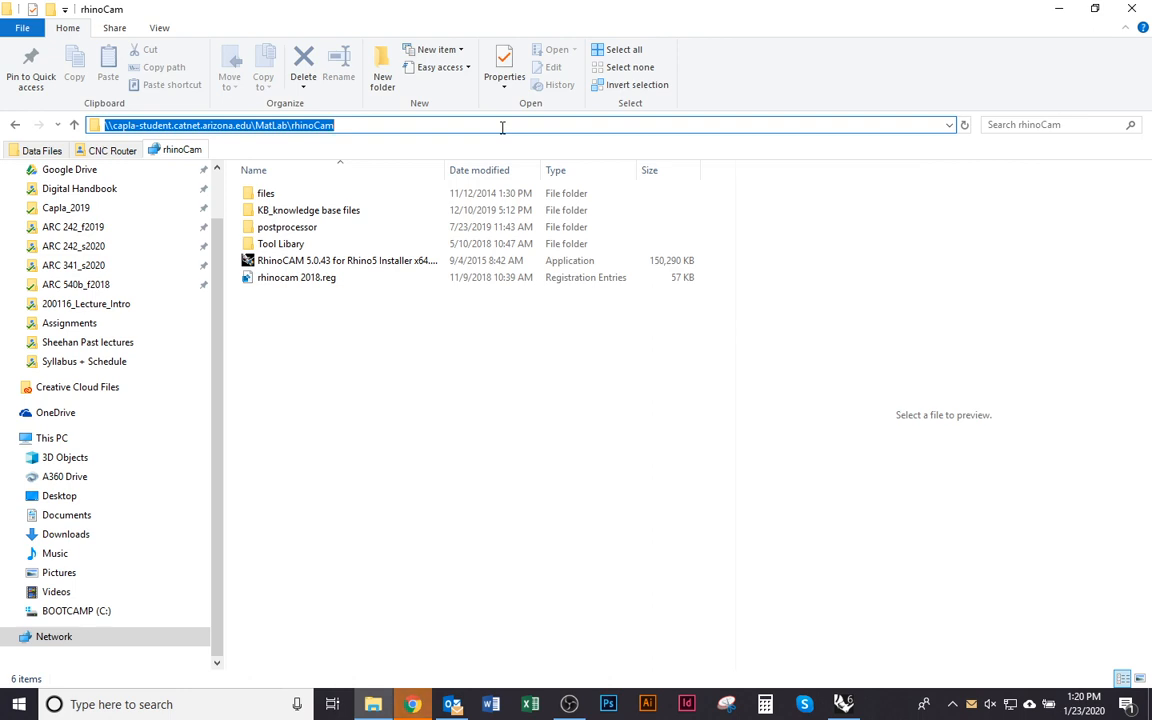
pyautogui.write('\\\\')
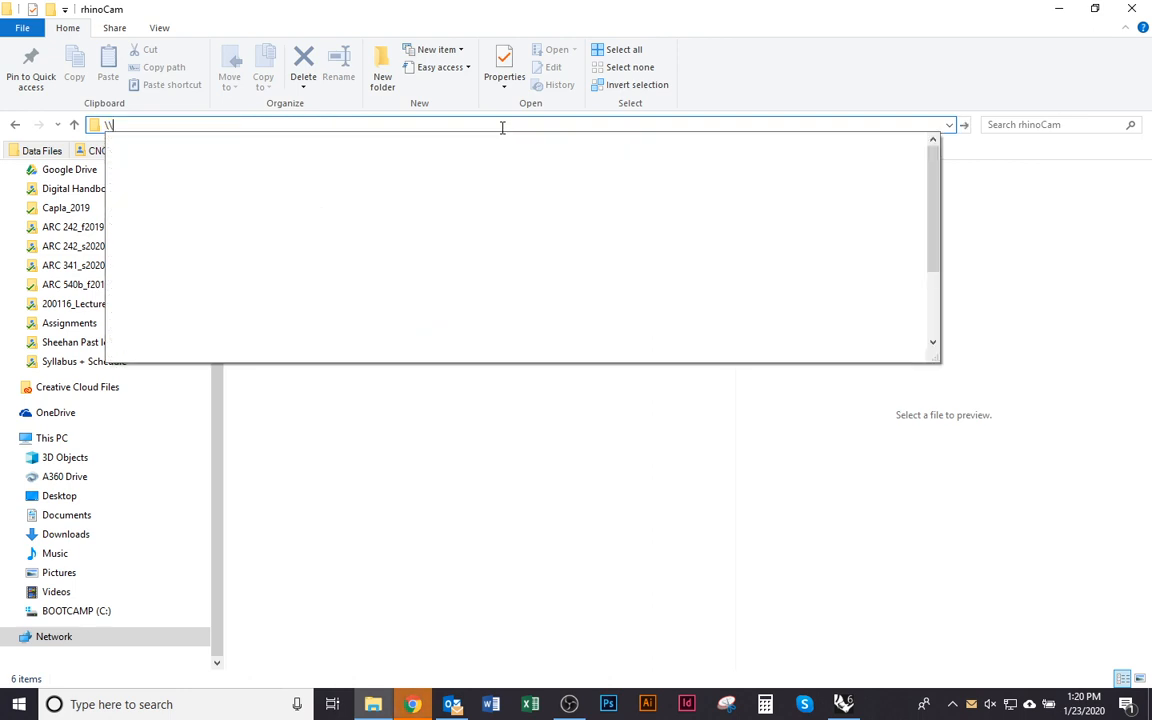
pyautogui.write('capla-student.arizona.edu')
pyautogui.press('Return')
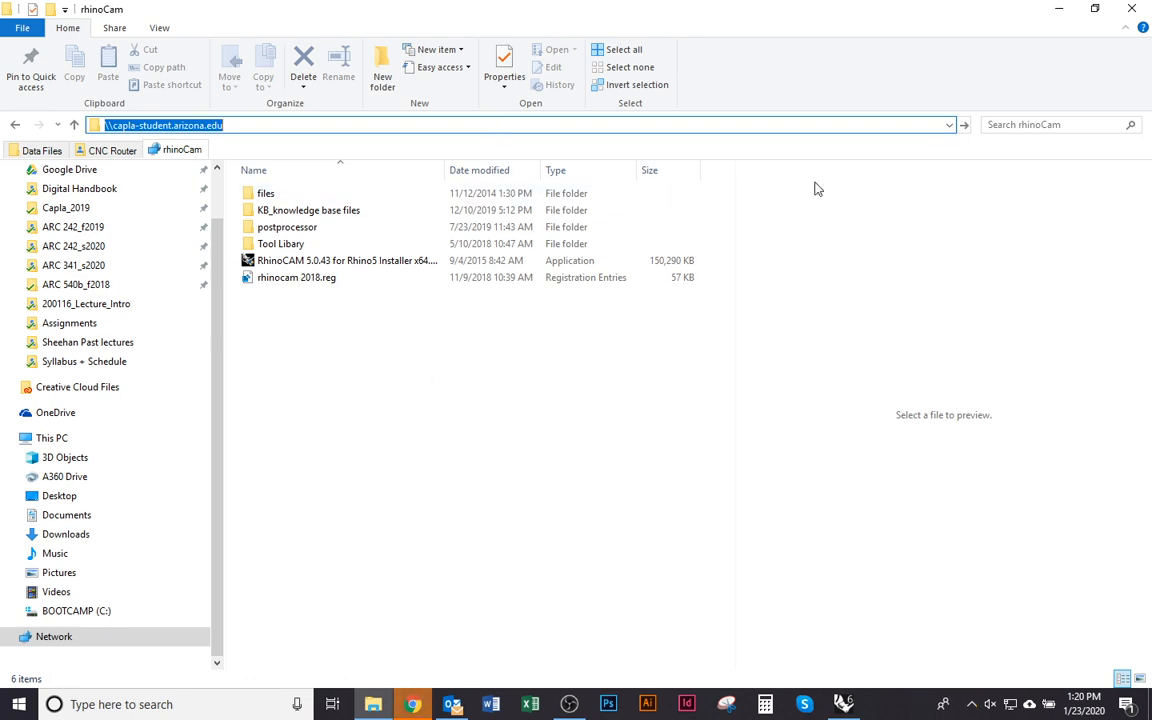
pyautogui.click(949, 125)
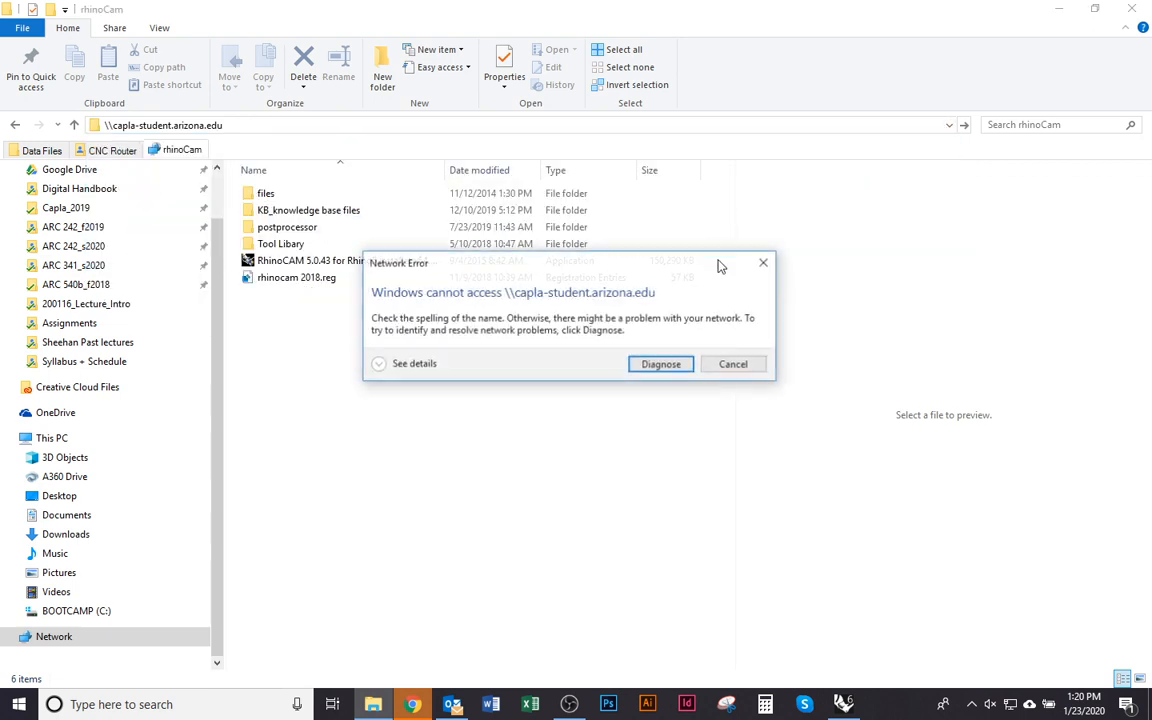
pyautogui.click(716, 366)
pyautogui.hotkey('alt', 'Left')
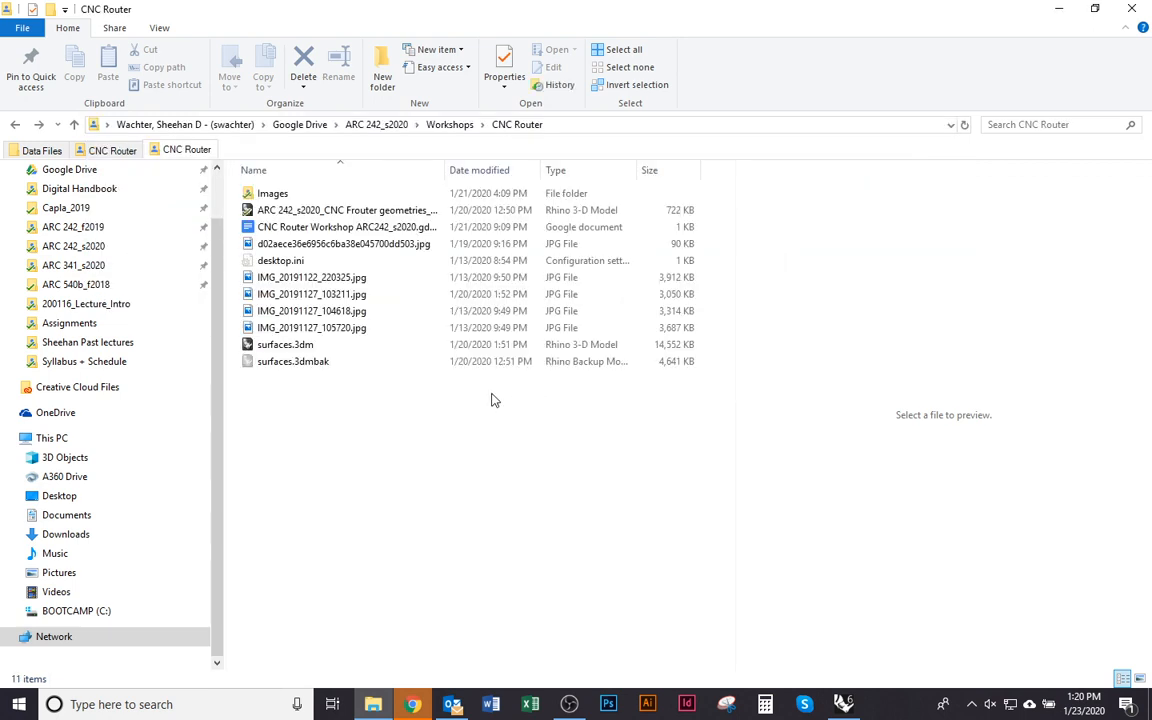
pyautogui.hotkey('alt', 'Left')
pyautogui.hotkey('alt', 'Right')
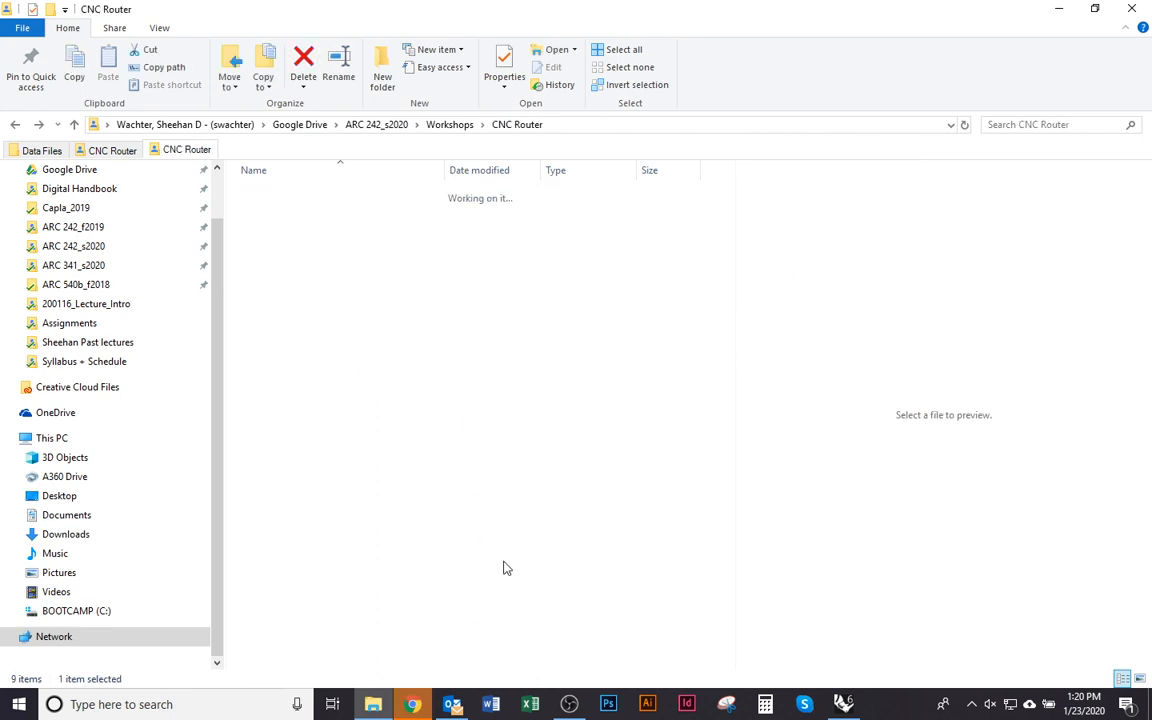
pyautogui.hotkey('alt', 'Right')
# - Show the rhinoCam folder's full network path and highlight its MatLab\rhinoCam portion
pyautogui.click(451, 120)
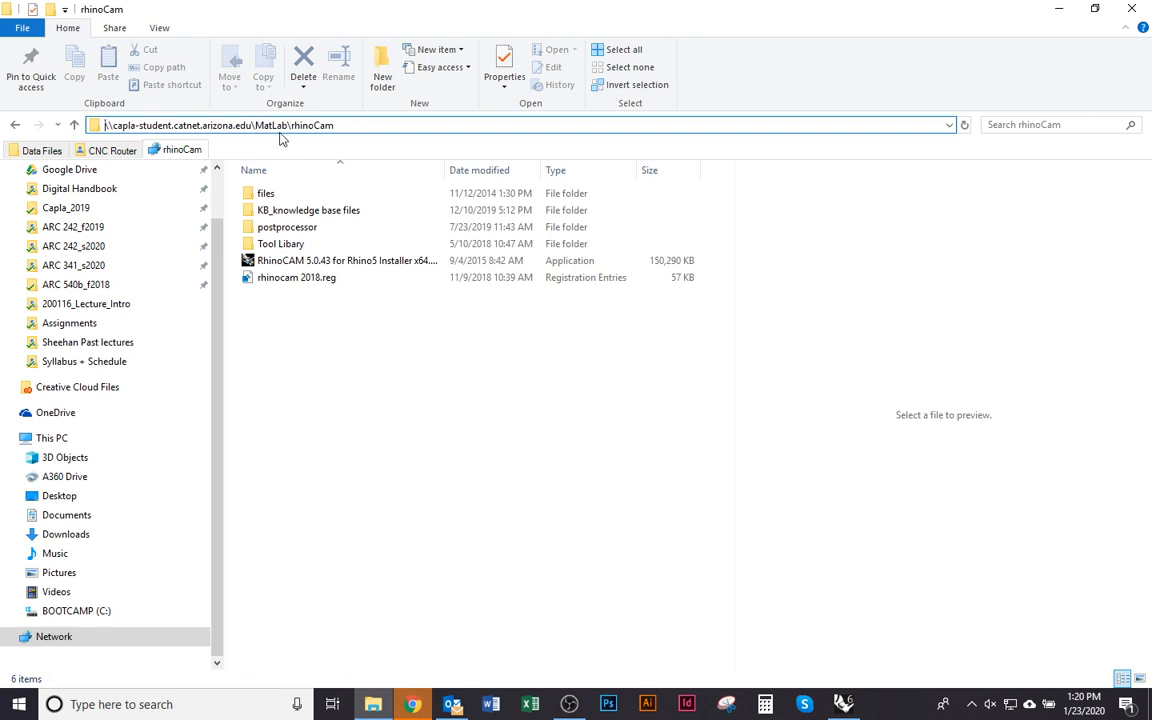
pyautogui.moveTo(368, 124); pyautogui.dragTo(255, 125)
pyautogui.click(316, 434)
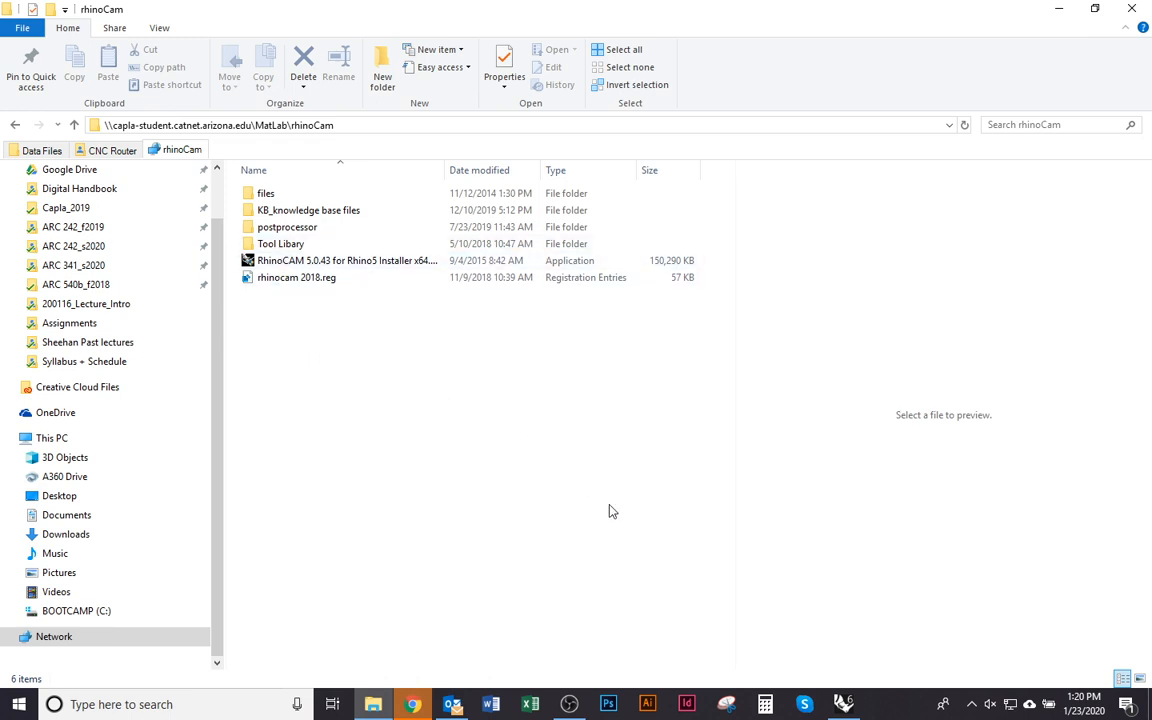
# - Return to Rhino and inspect the full post-processor folder path in the Set Post-Processor Options dialog
pyautogui.click(840, 703)
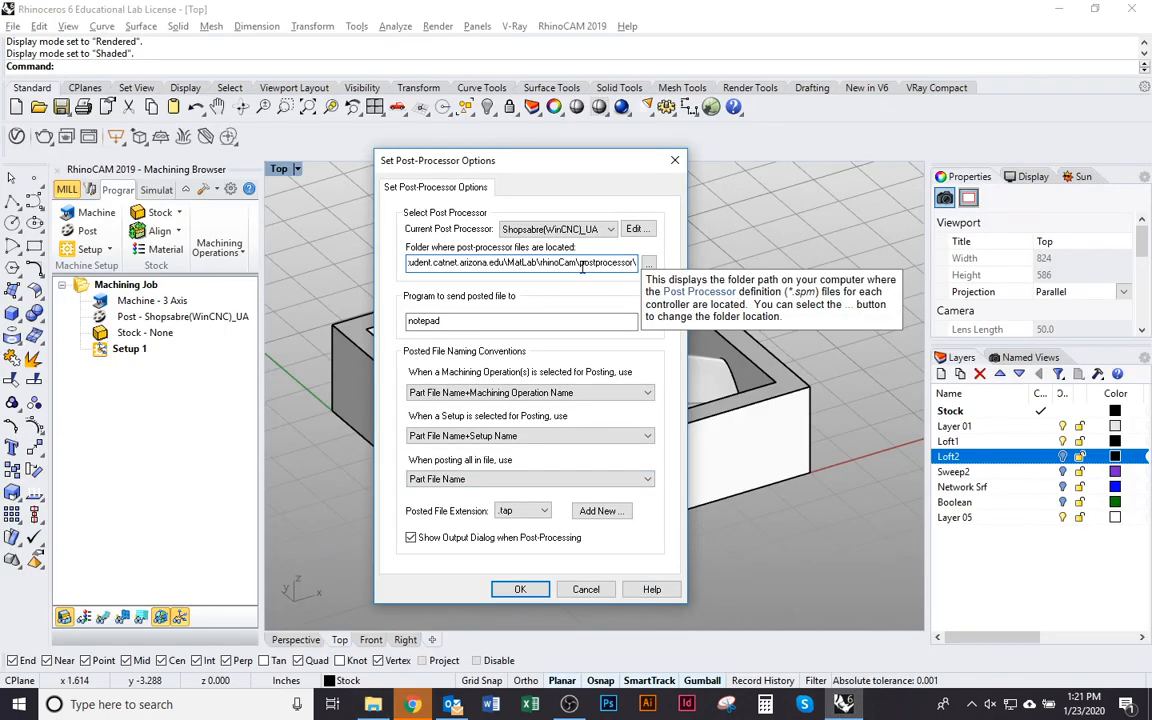
pyautogui.moveTo(451, 266); pyautogui.dragTo(241, 261)
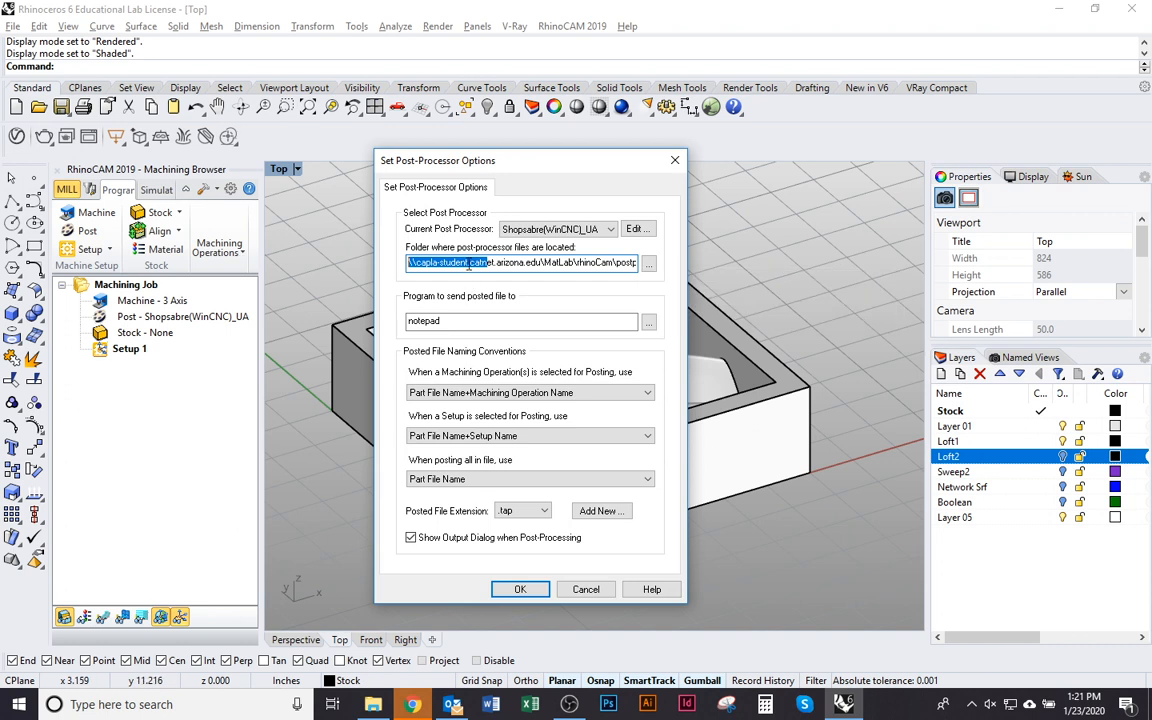
pyautogui.click(468, 264)
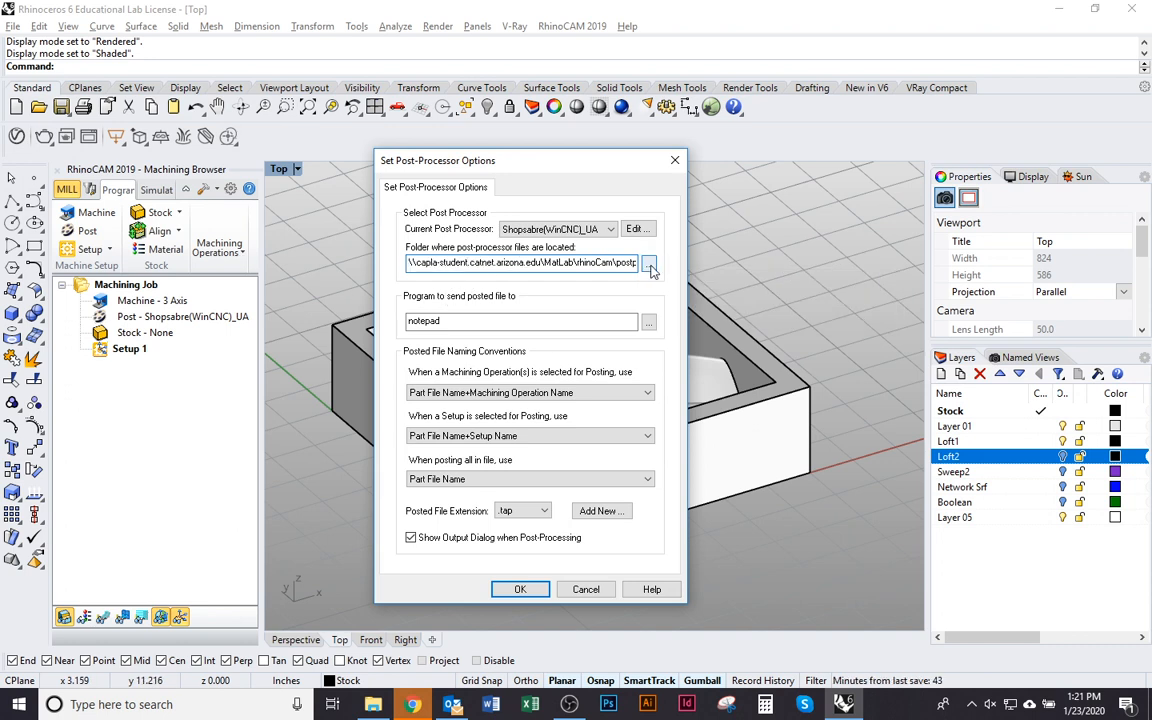
# - Try to browse the network for the folder holding the post-processor files, checking the guidebook's Step 2 meanwhile
pyautogui.click(648, 265)
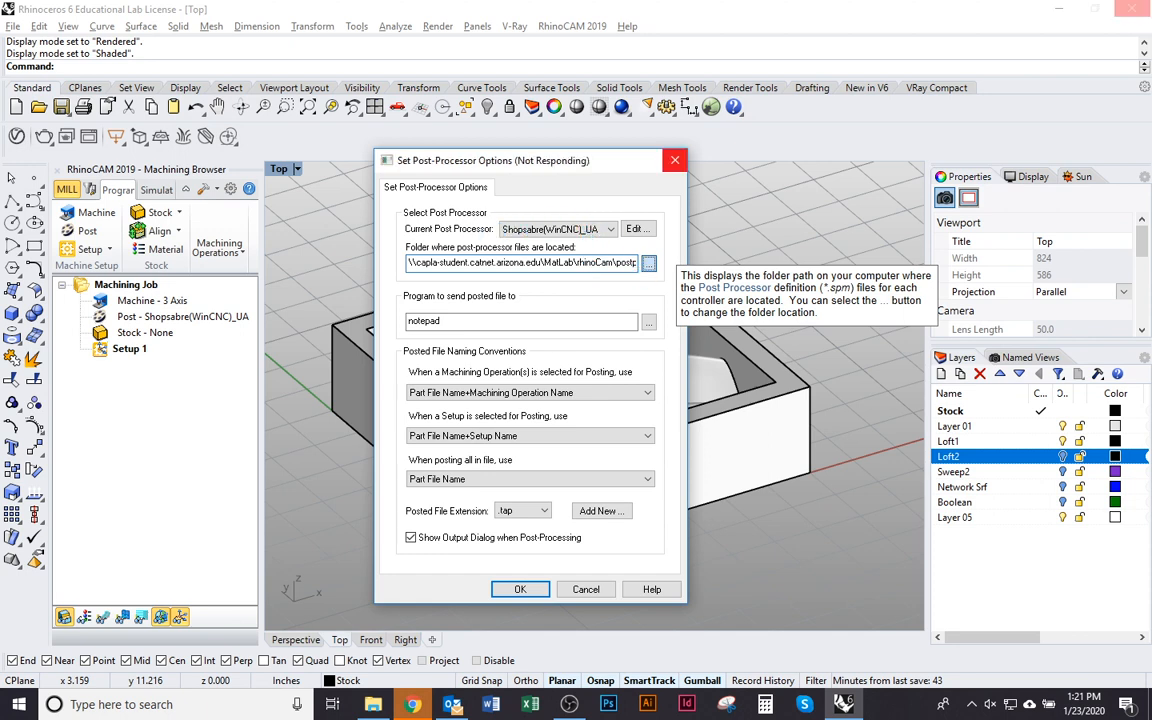
pyautogui.click(411, 706)
pyautogui.click(959, 13)
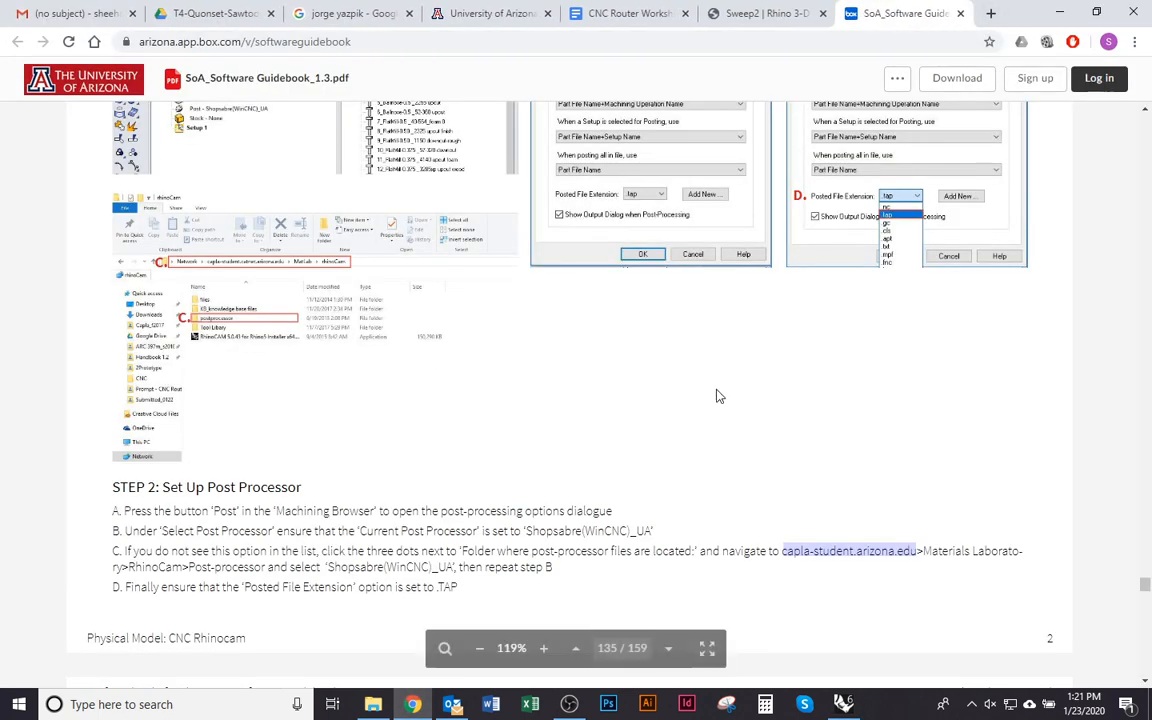
pyautogui.hotkey('alt', 'Tab')
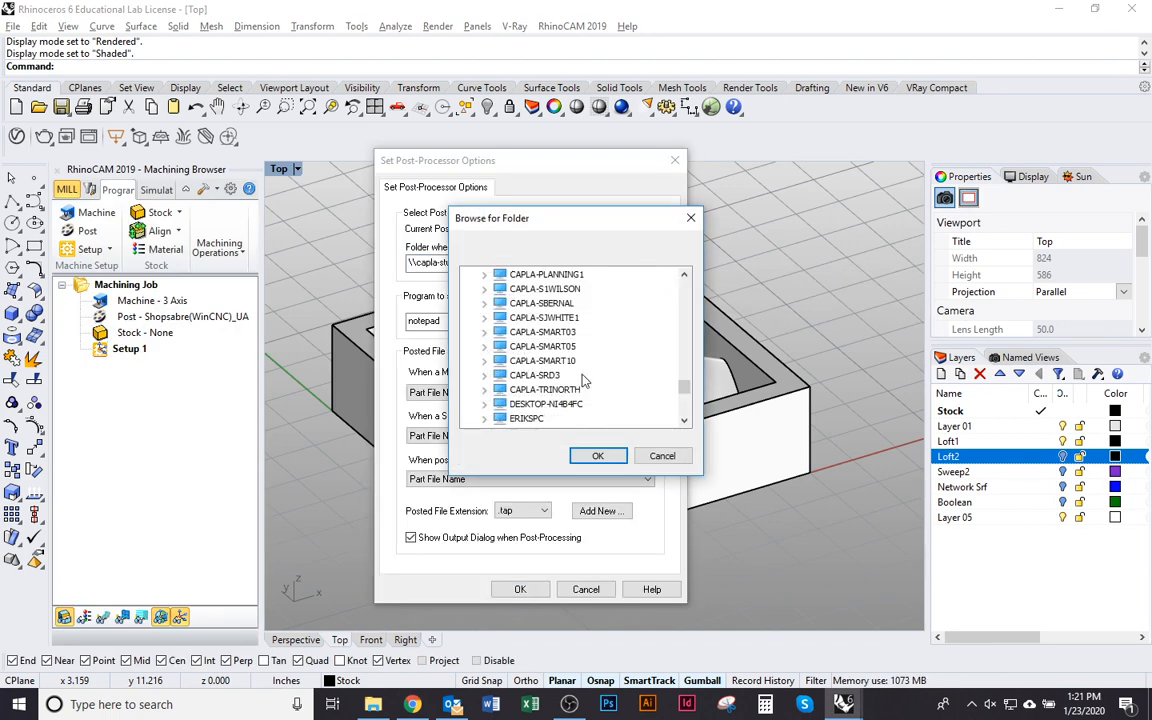
pyautogui.moveTo(684, 386); pyautogui.dragTo(707, 288)
pyautogui.click(662, 455)
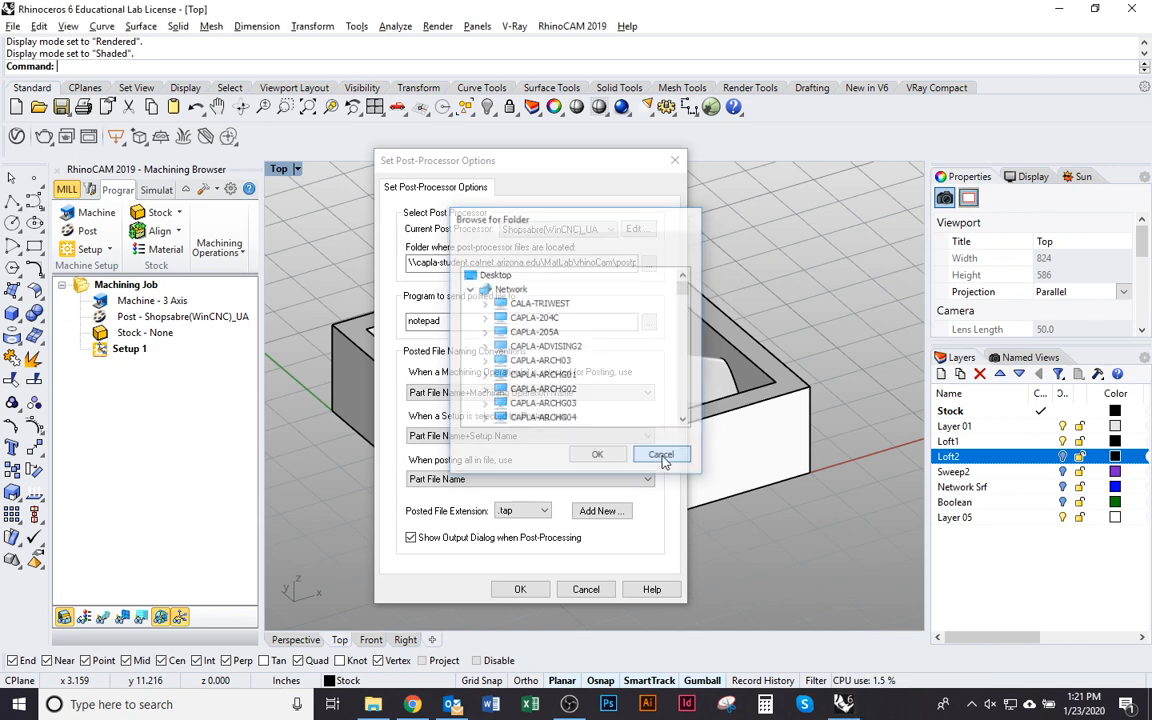
# - Copy the full network path of the rhinoCam folder in File Explorer
pyautogui.hotkey('alt', 'Tab')
pyautogui.click(537, 330)
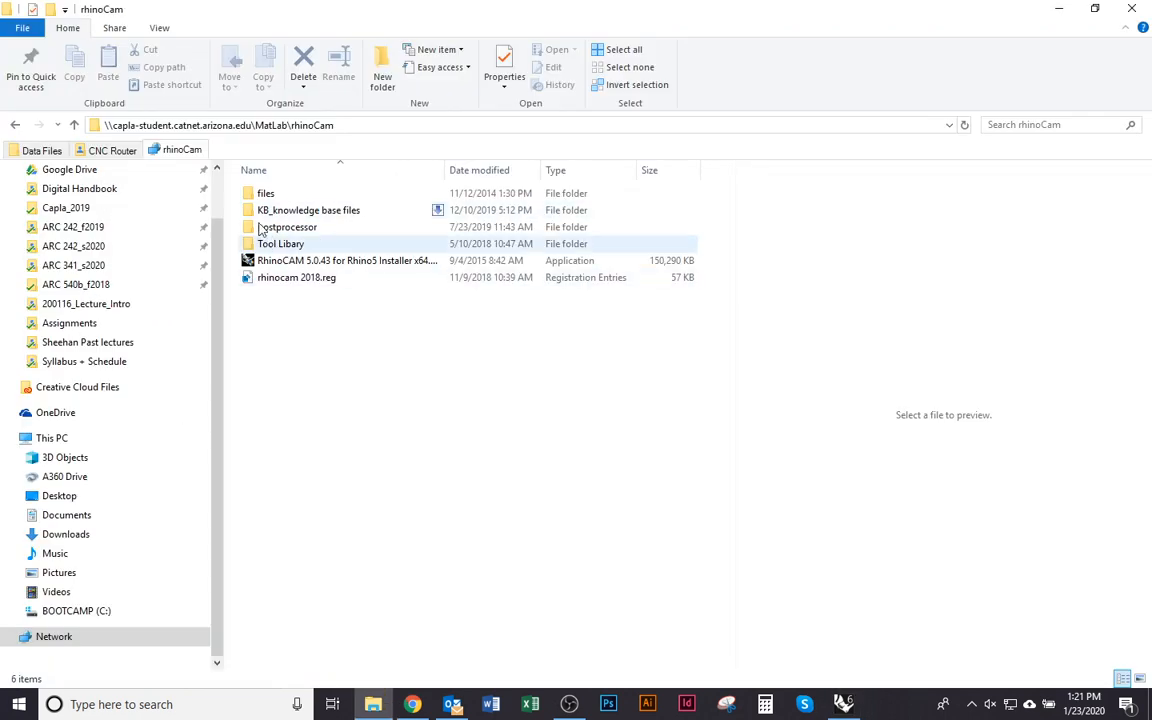
pyautogui.click(366, 130)
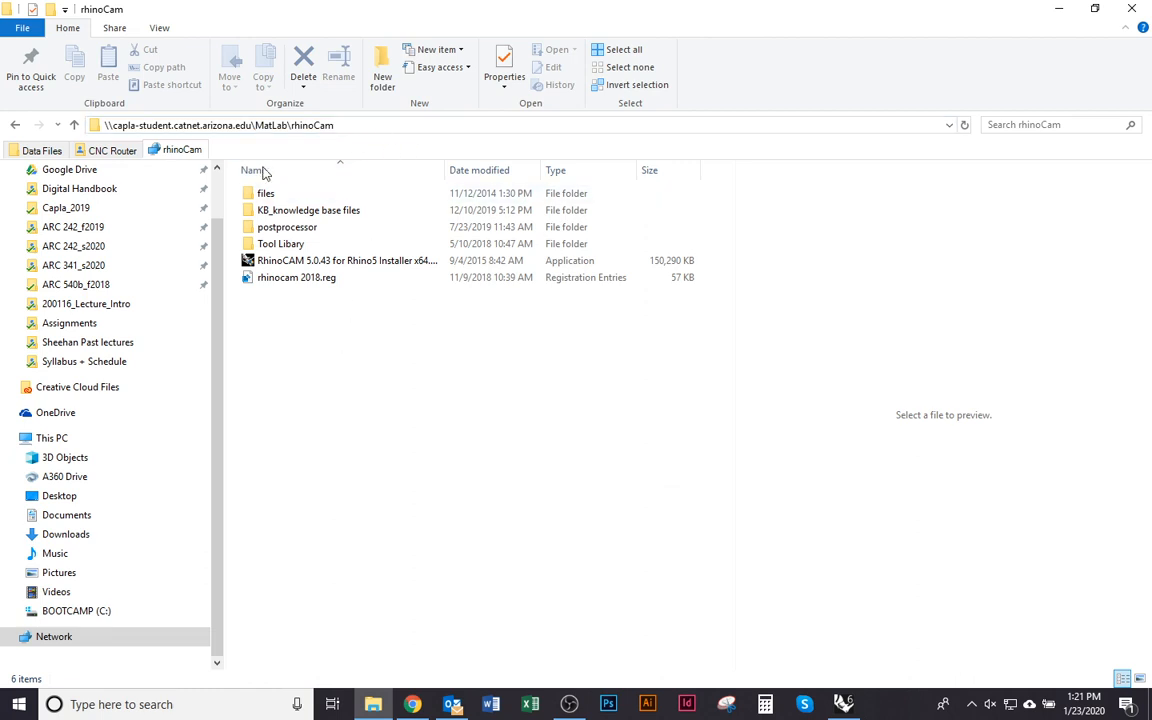
pyautogui.moveTo(378, 125); pyautogui.dragTo(105, 117)
pyautogui.hotkey('ctrl', 'c')
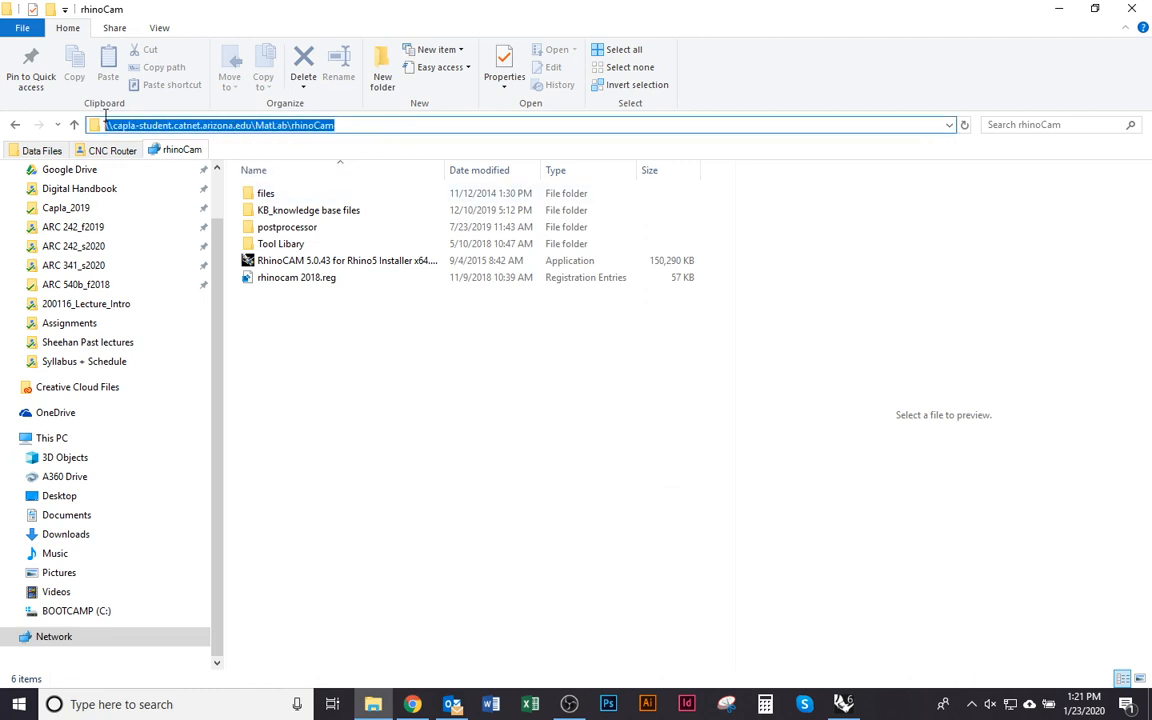
# - Replace the post-processor folder path in Rhino with \\capla-student.catnet.arizona.edu\MatLab\rhinoCam
pyautogui.hotkey('alt', 'Tab')
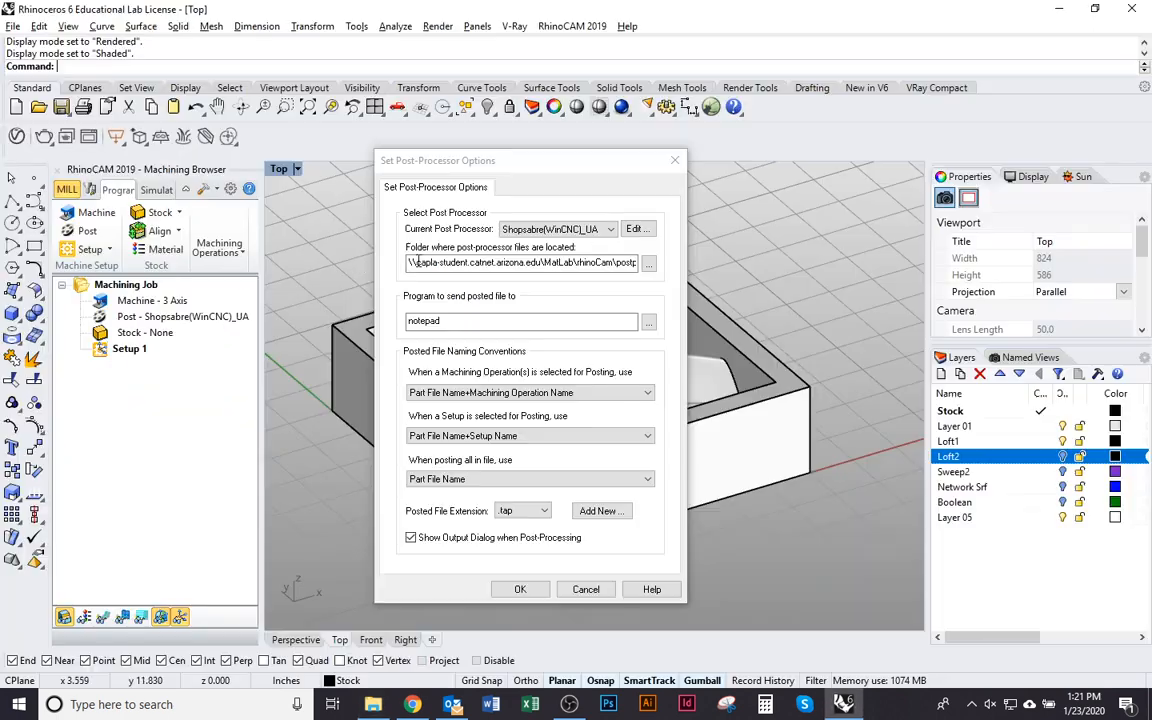
pyautogui.moveTo(602, 262); pyautogui.dragTo(235, 243)
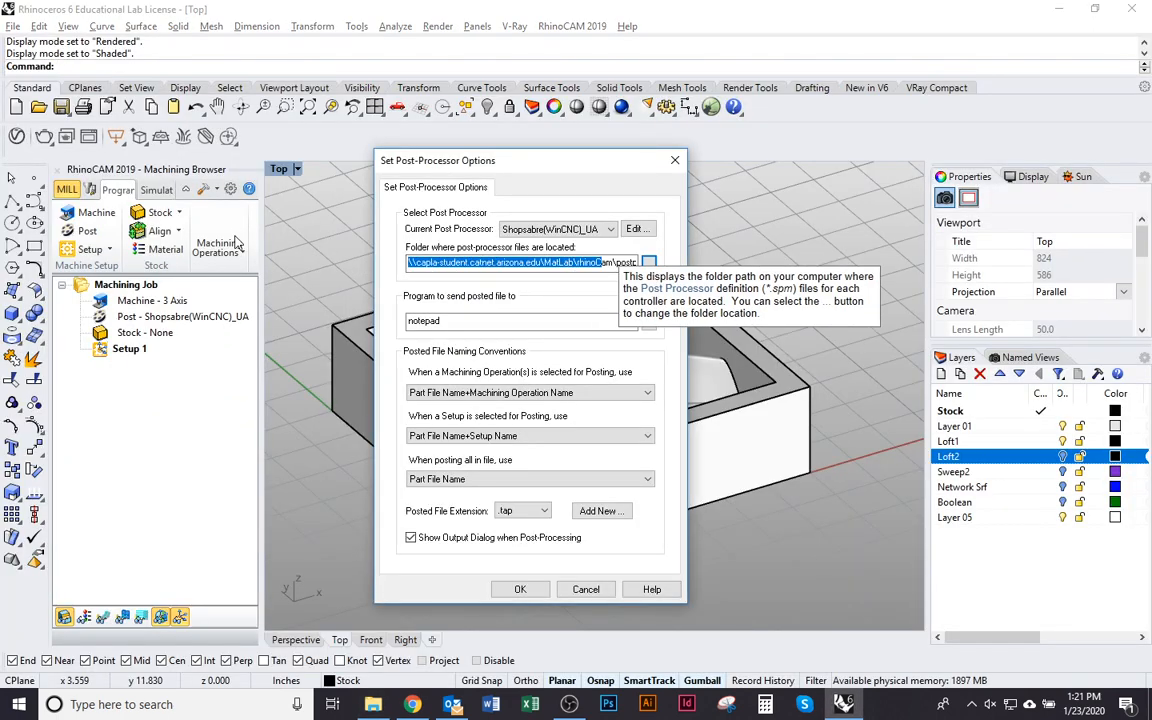
pyautogui.hotkey('ctrl', 'v')
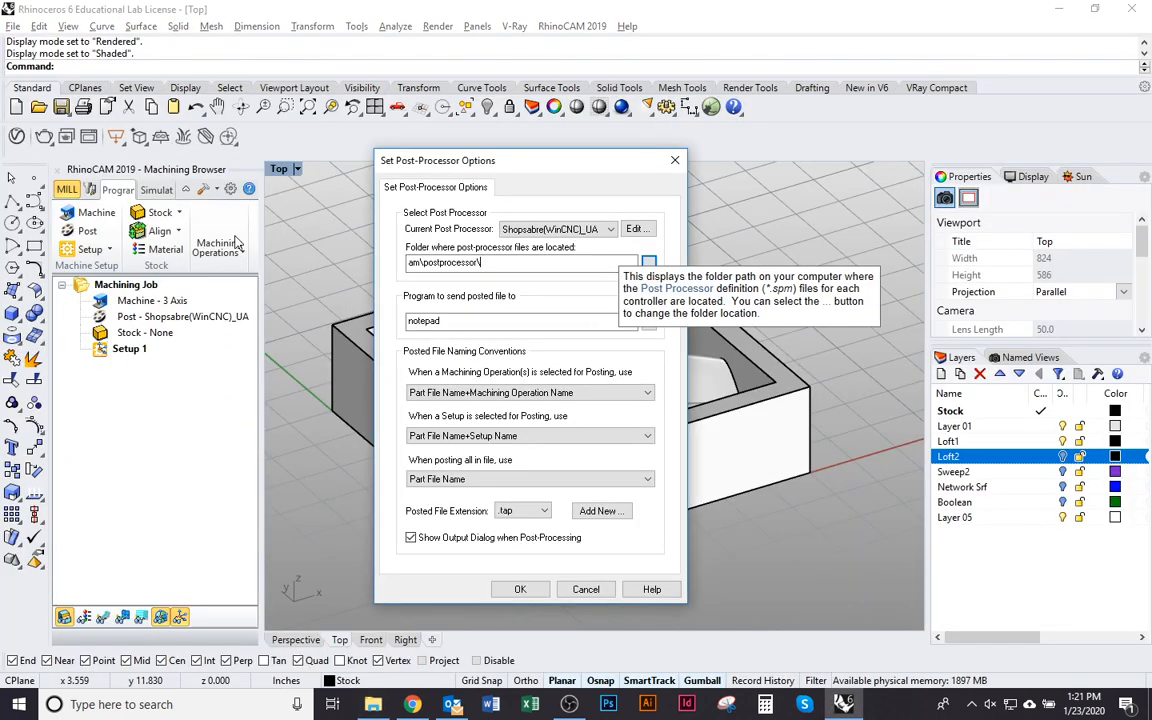
pyautogui.press('BackSpace')
pyautogui.press('BackSpace')
pyautogui.press('BackSpace')
pyautogui.press('BackSpace')
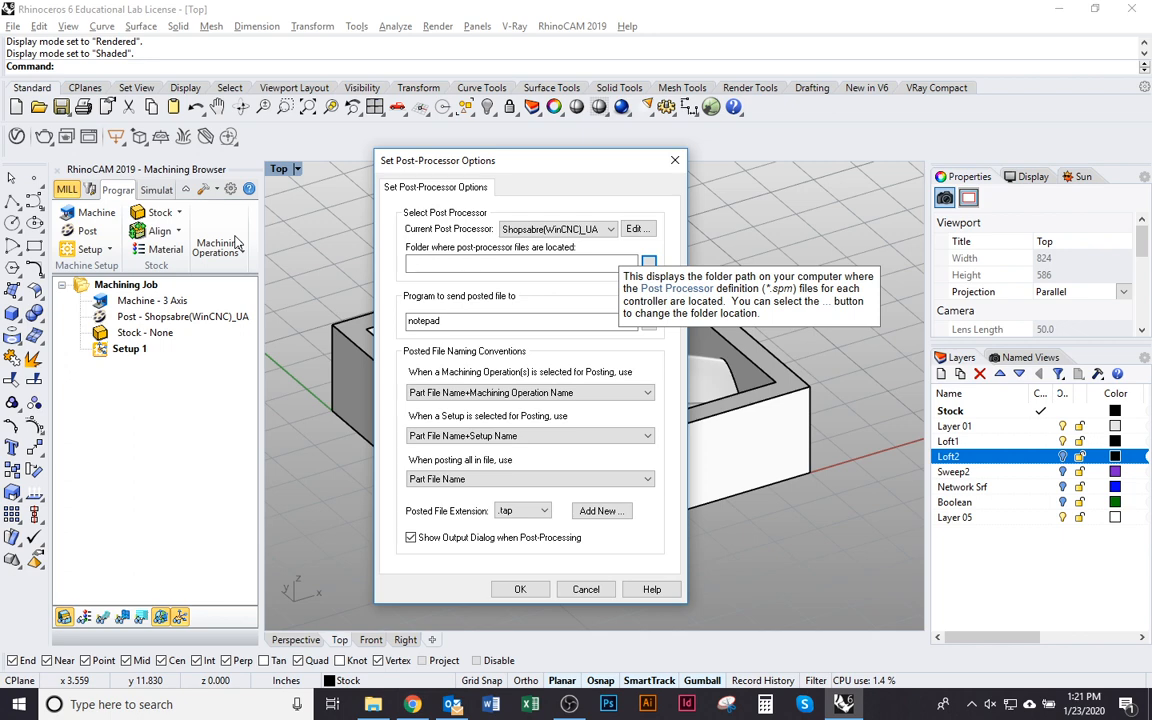
pyautogui.click(502, 262)
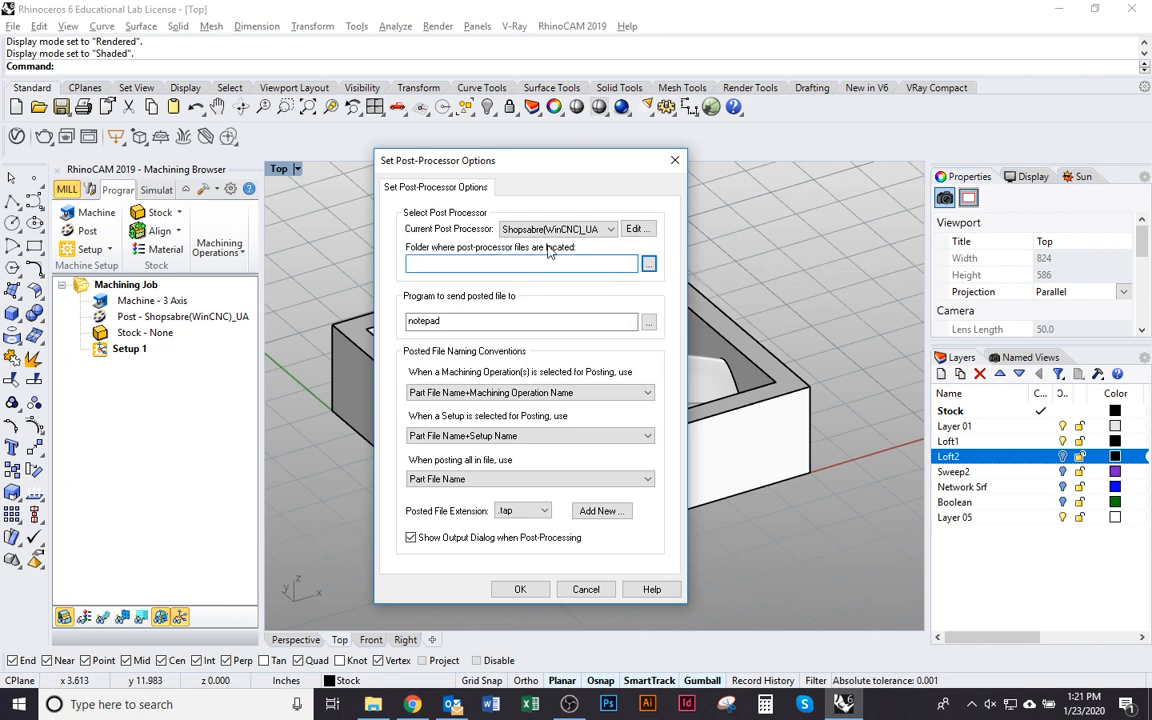
pyautogui.hotkey('ctrl', 'v')
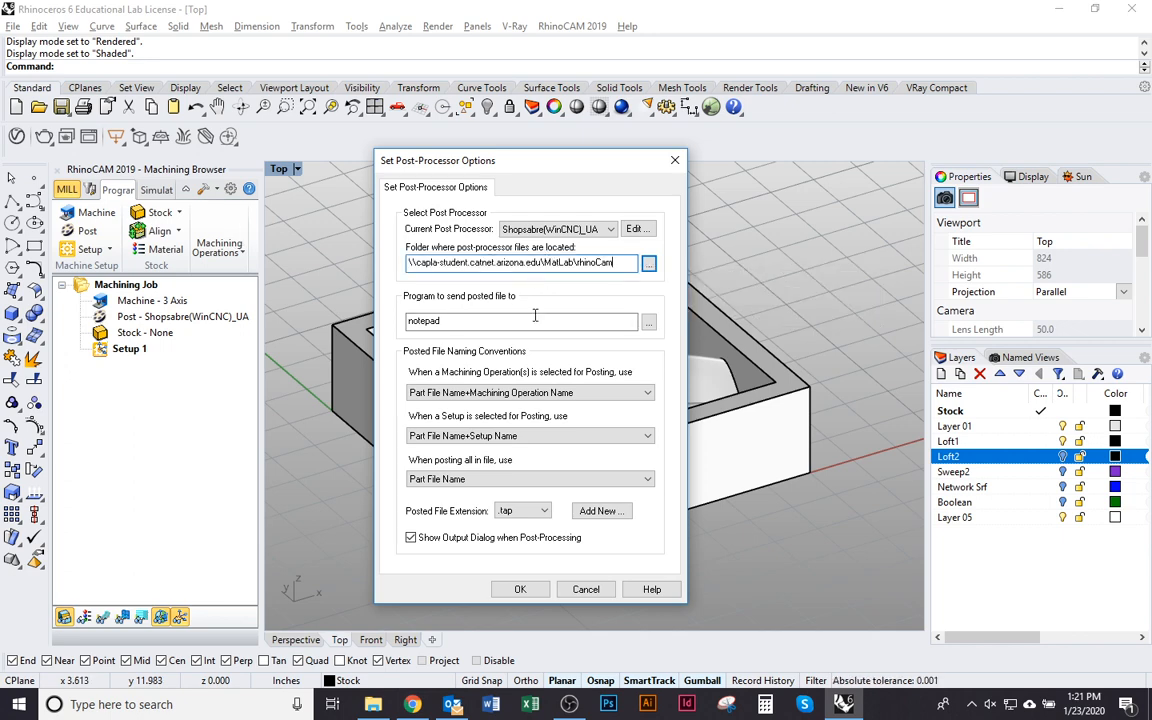
pyautogui.click(648, 263)
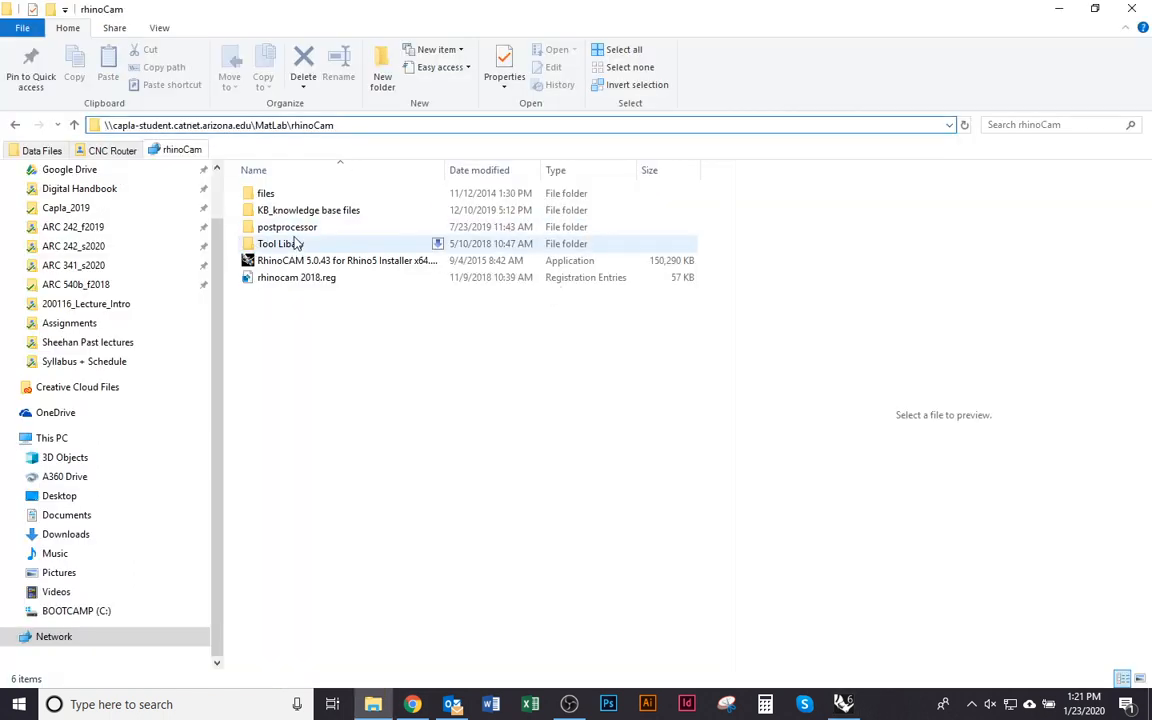
# - Open the postprocessor subfolder of rhinoCam in File Explorer and copy its full network path
pyautogui.click(295, 230)
pyautogui.doubleClick(296, 230)
pyautogui.click(533, 125)
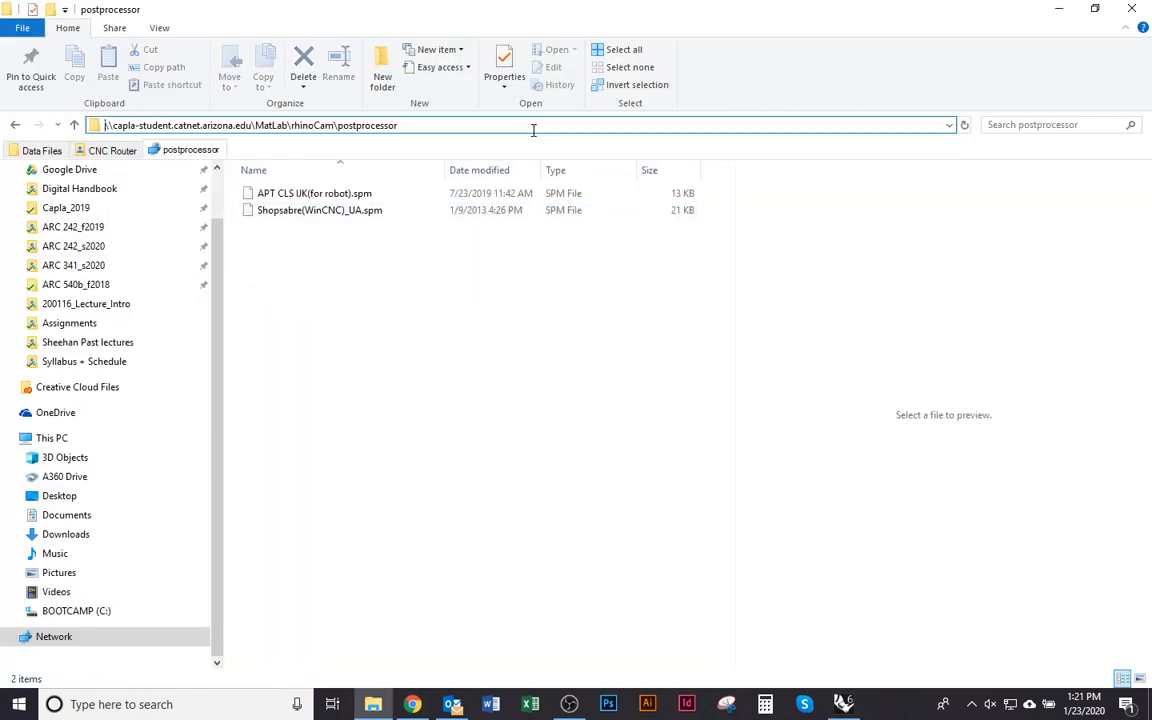
pyautogui.moveTo(479, 125); pyautogui.dragTo(54, 95)
pyautogui.hotkey('ctrl', 'c')
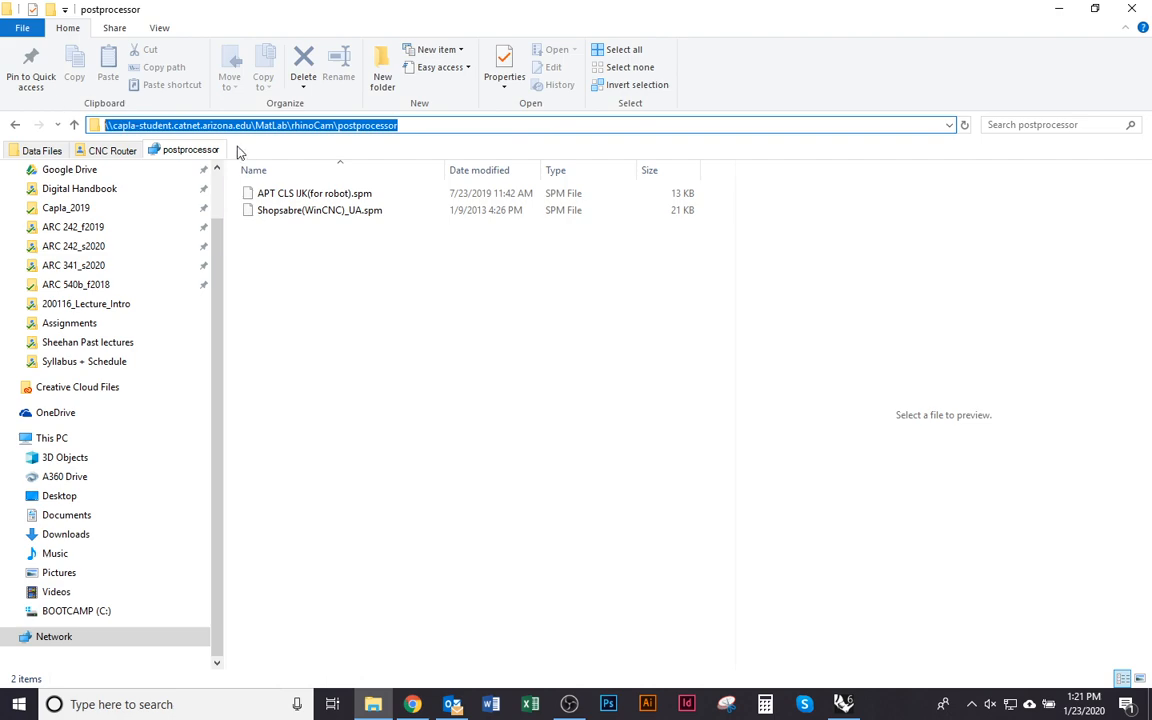
# - Set the post-processor files folder in Rhino to \\capla-student.catnet.arizona.edu\MatLab\rhinoCam\postprocessor
pyautogui.hotkey('alt', 'Tab')
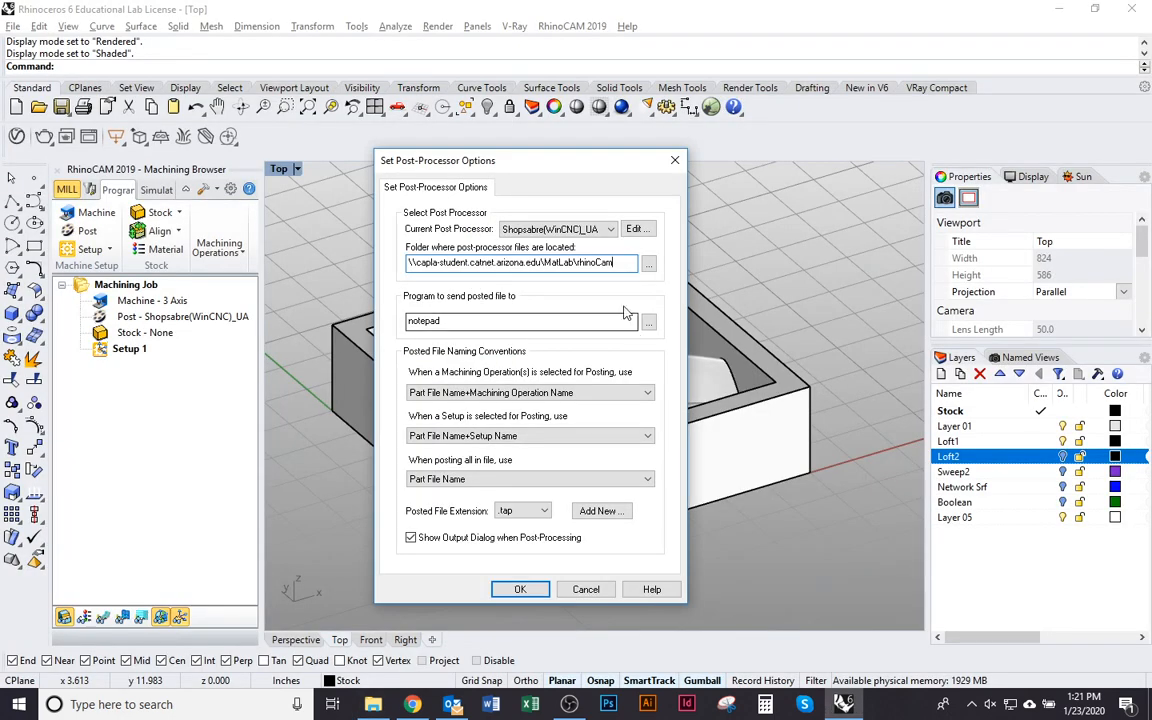
pyautogui.moveTo(625, 263); pyautogui.dragTo(278, 243)
pyautogui.hotkey('ctrl', 'v')
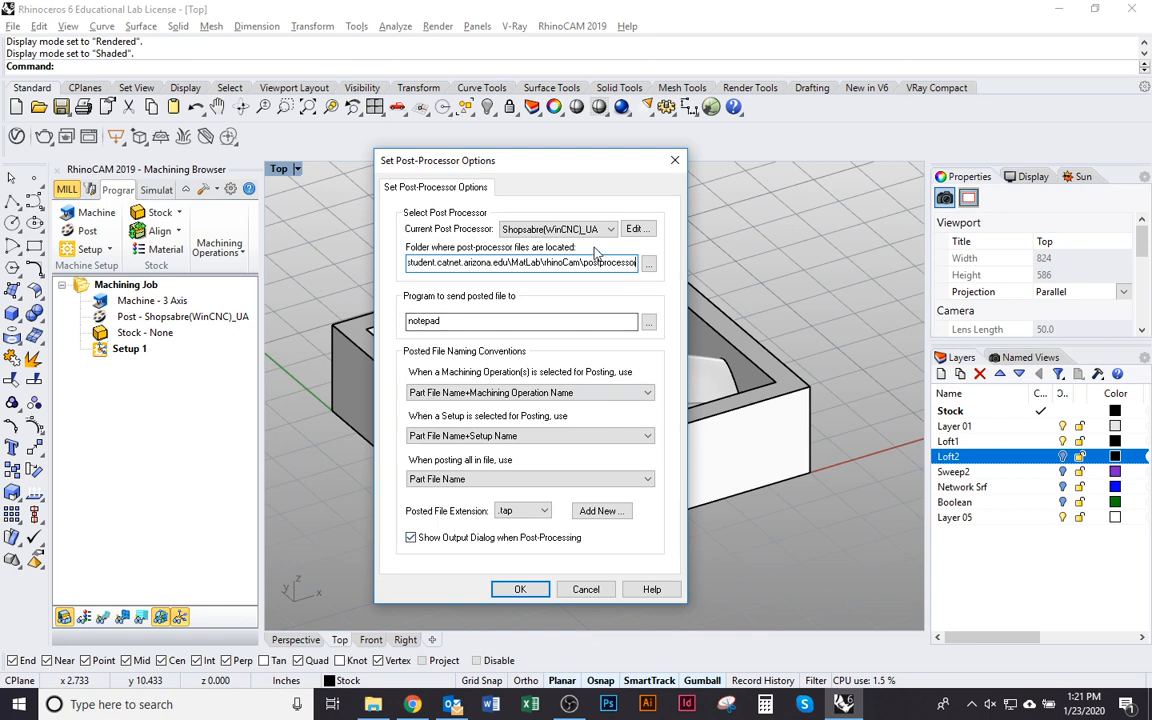
# - Choose Shopsabre(WinCNC)_UA as the current post processor
pyautogui.click(555, 229)
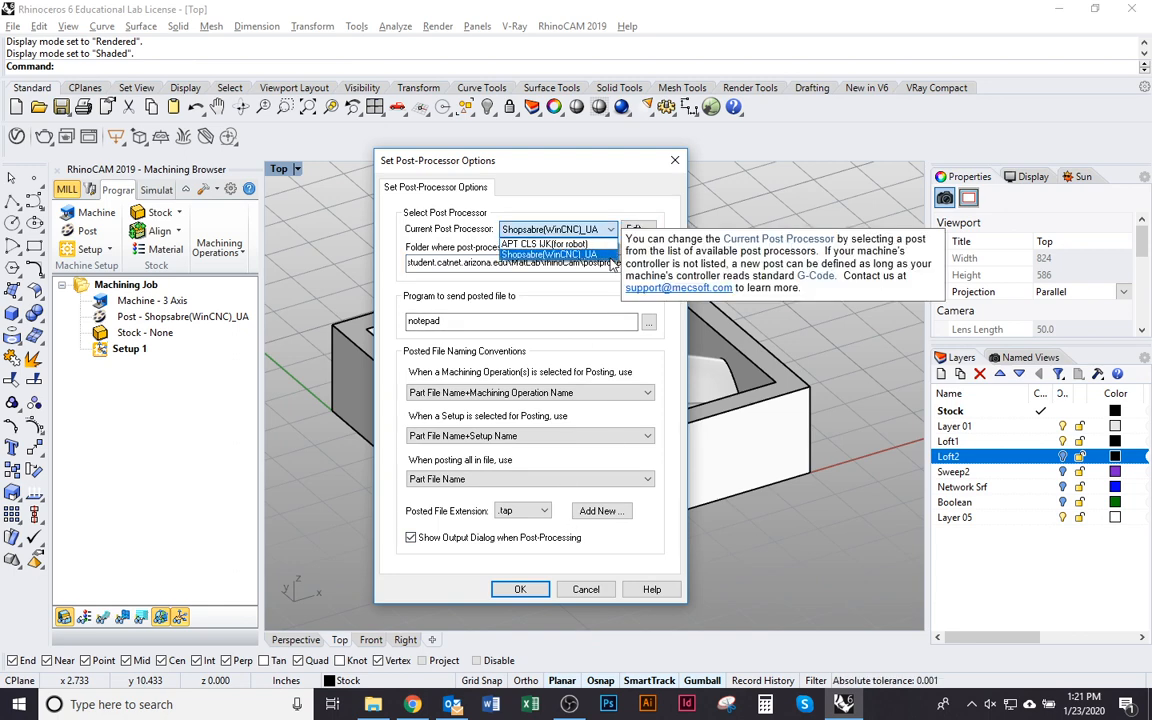
pyautogui.click(550, 238)
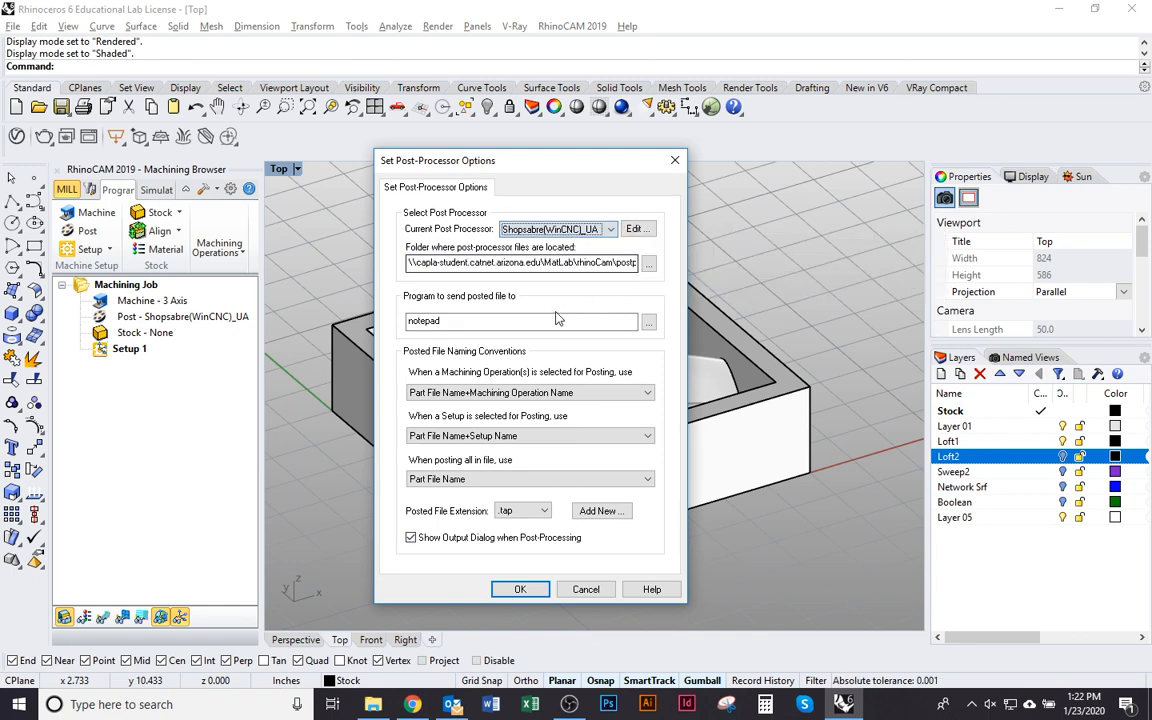
pyautogui.click(585, 229)
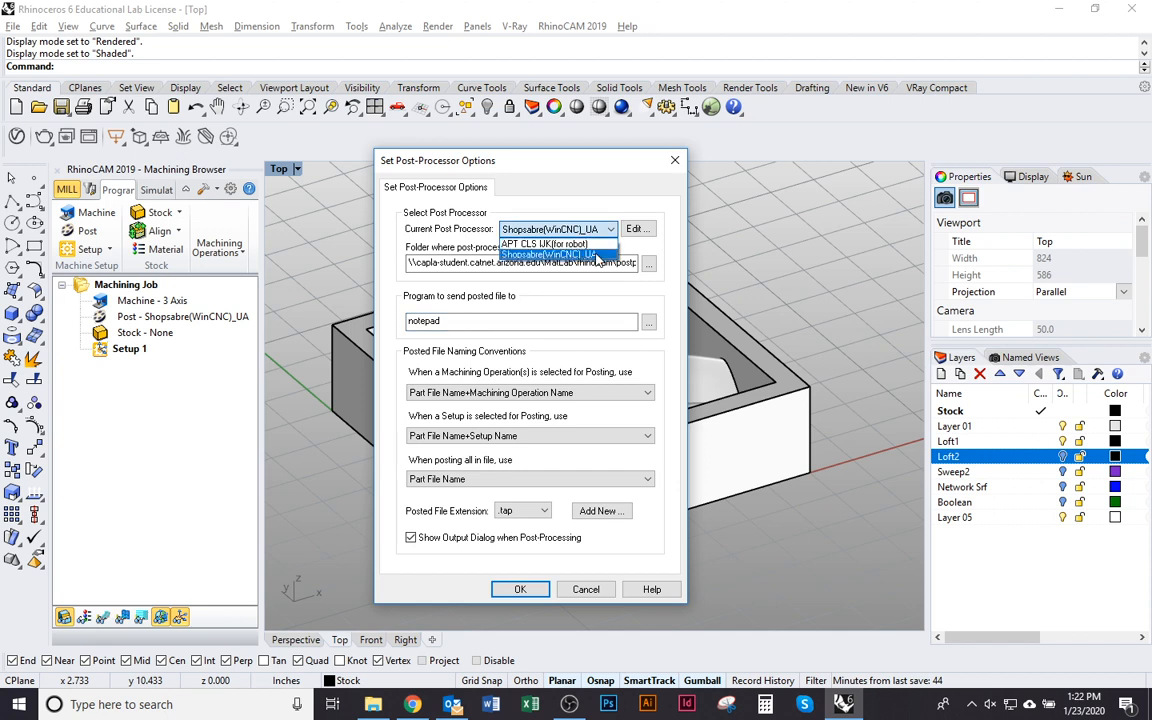
pyautogui.click(597, 256)
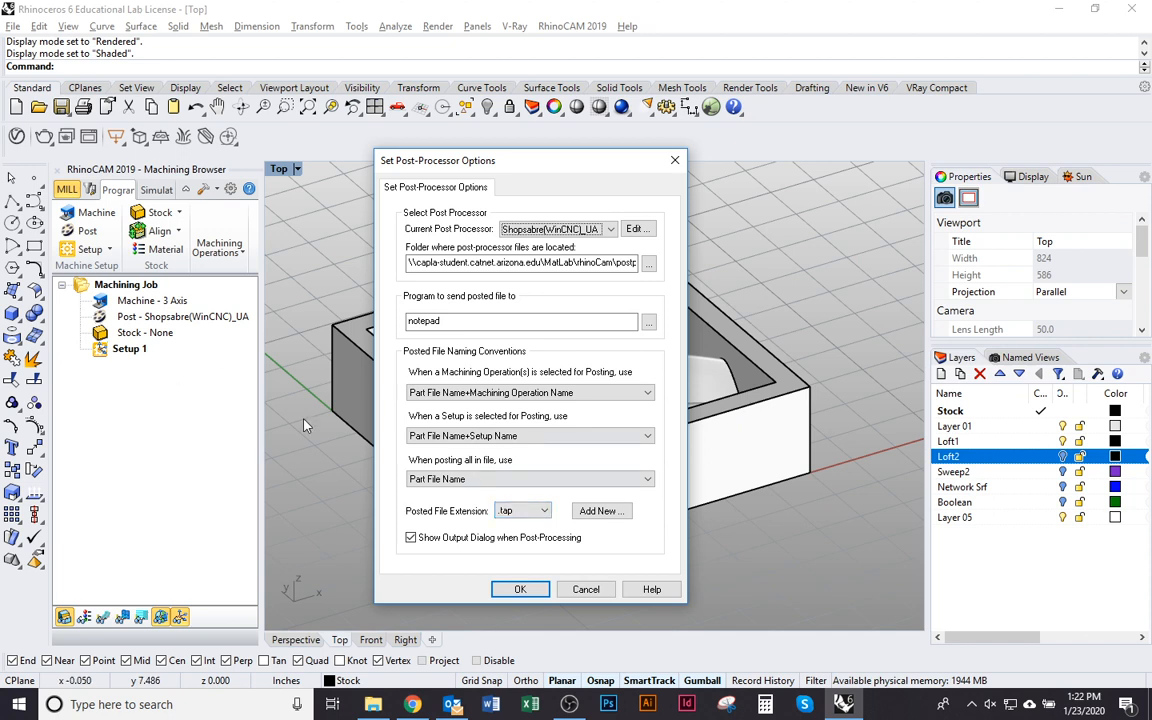
# - Set the posted file extension to .tap and accept the post-processor options
pyautogui.click(522, 511)
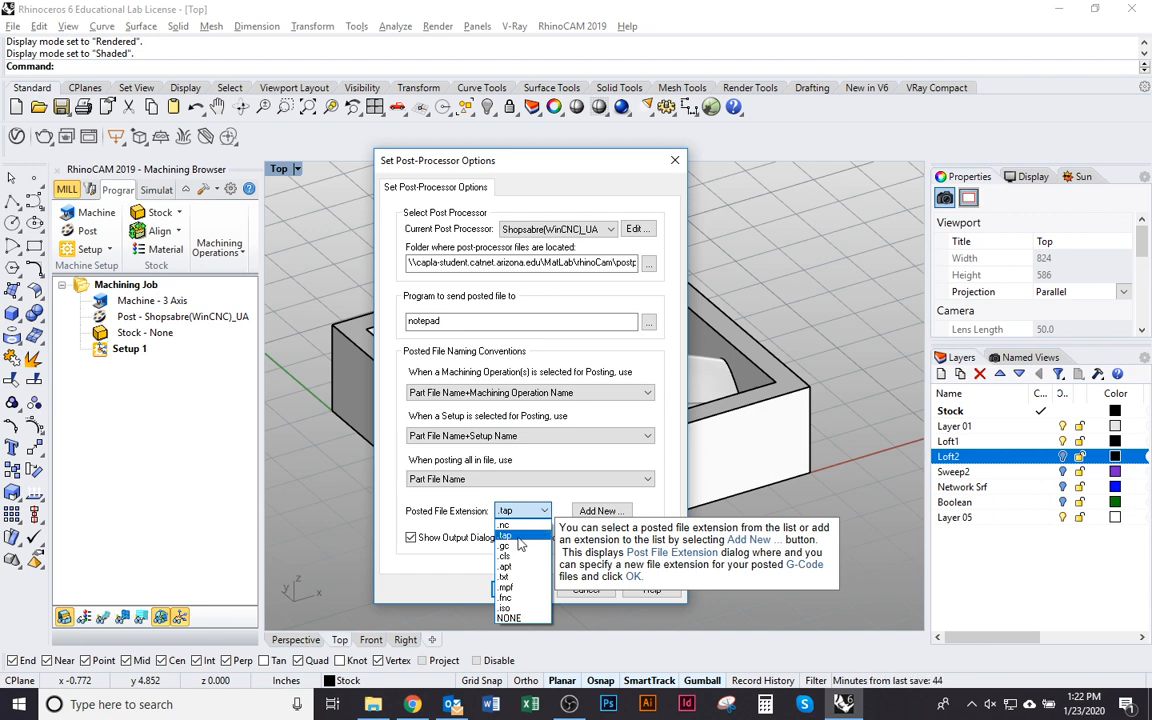
pyautogui.click(518, 537)
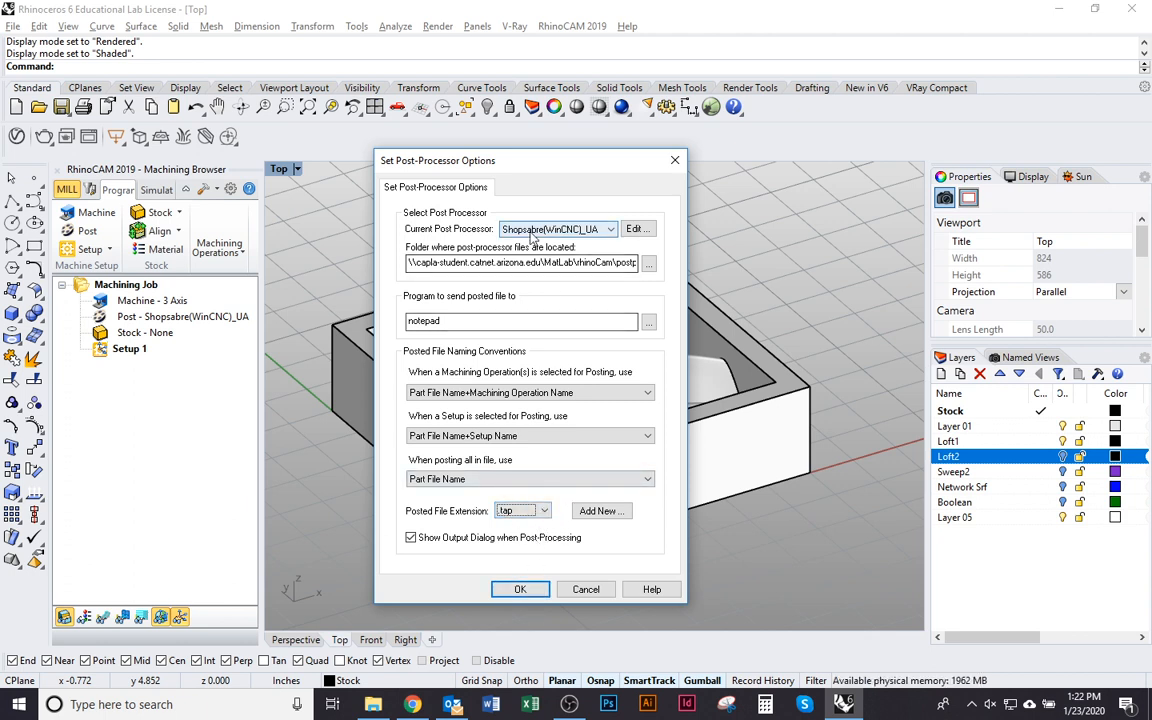
pyautogui.click(535, 594)
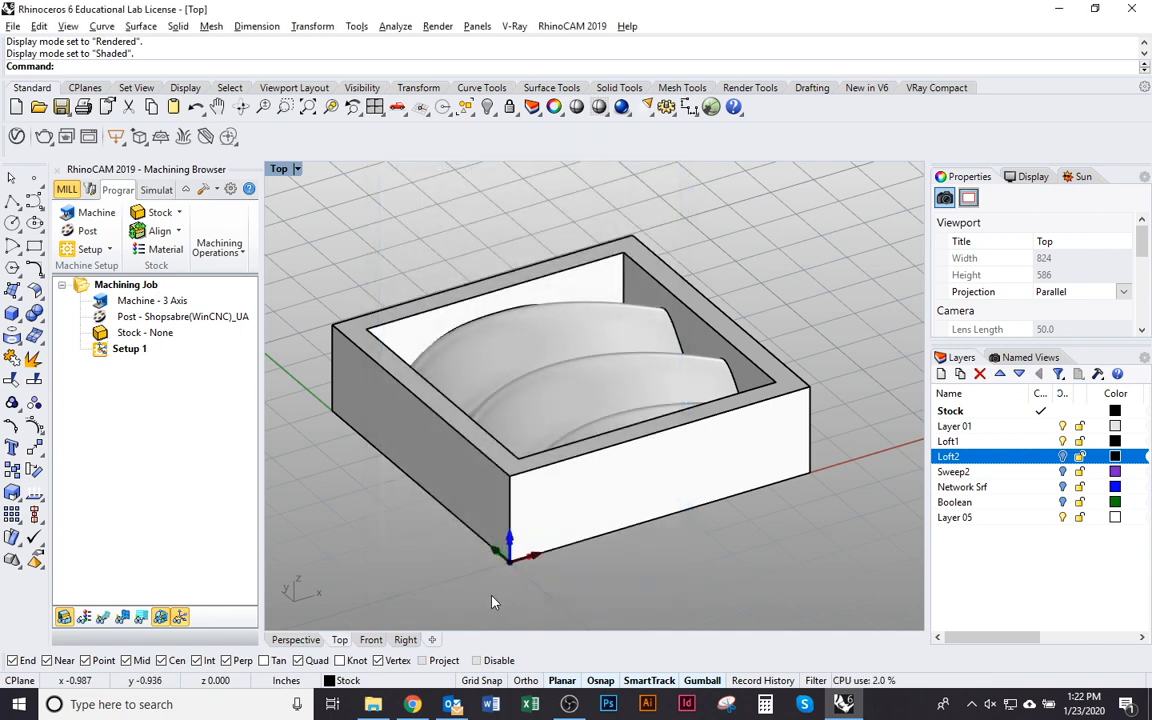
# - Review the guidebook's post-processor instructions and the following page on the Machining Objects tools and Tool Library folder
pyautogui.hotkey('alt', 'Tab')
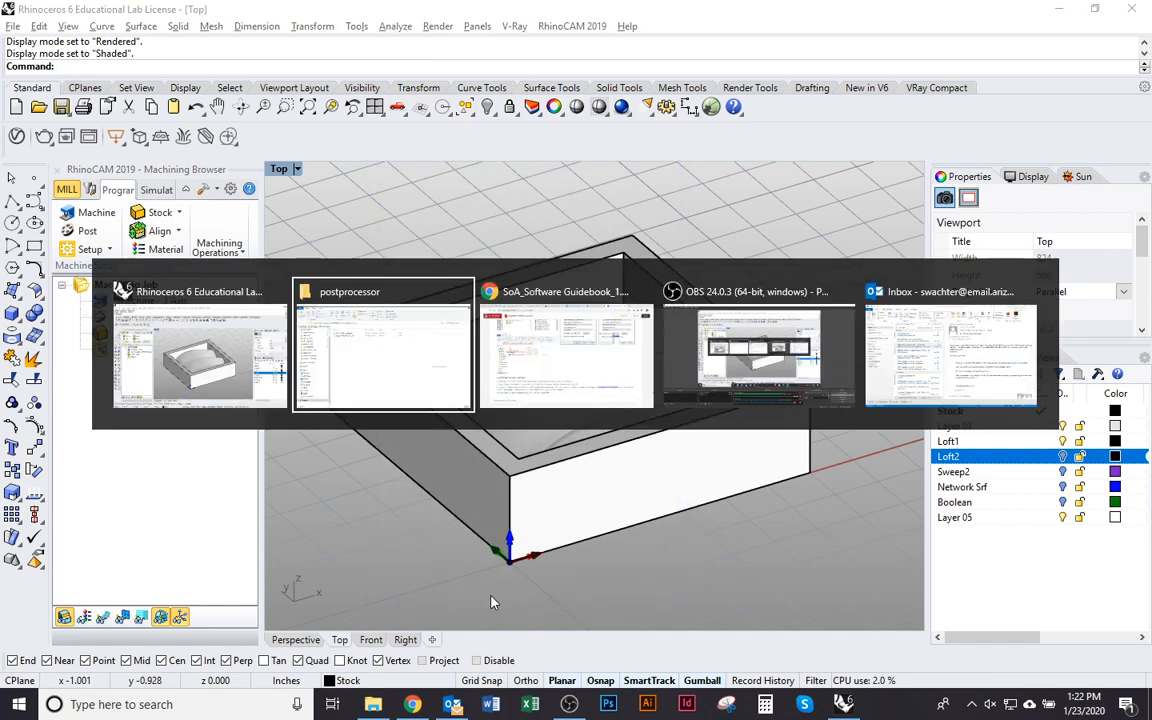
pyautogui.click(493, 406)
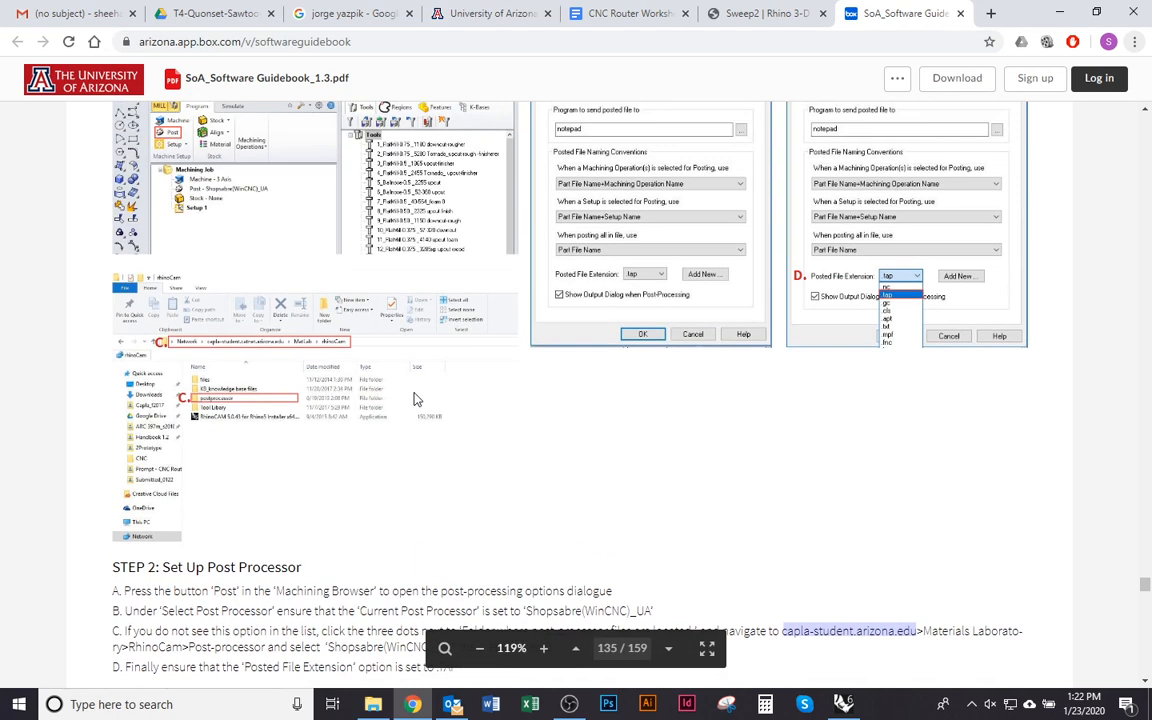
pyautogui.scroll(2, 416, 399)
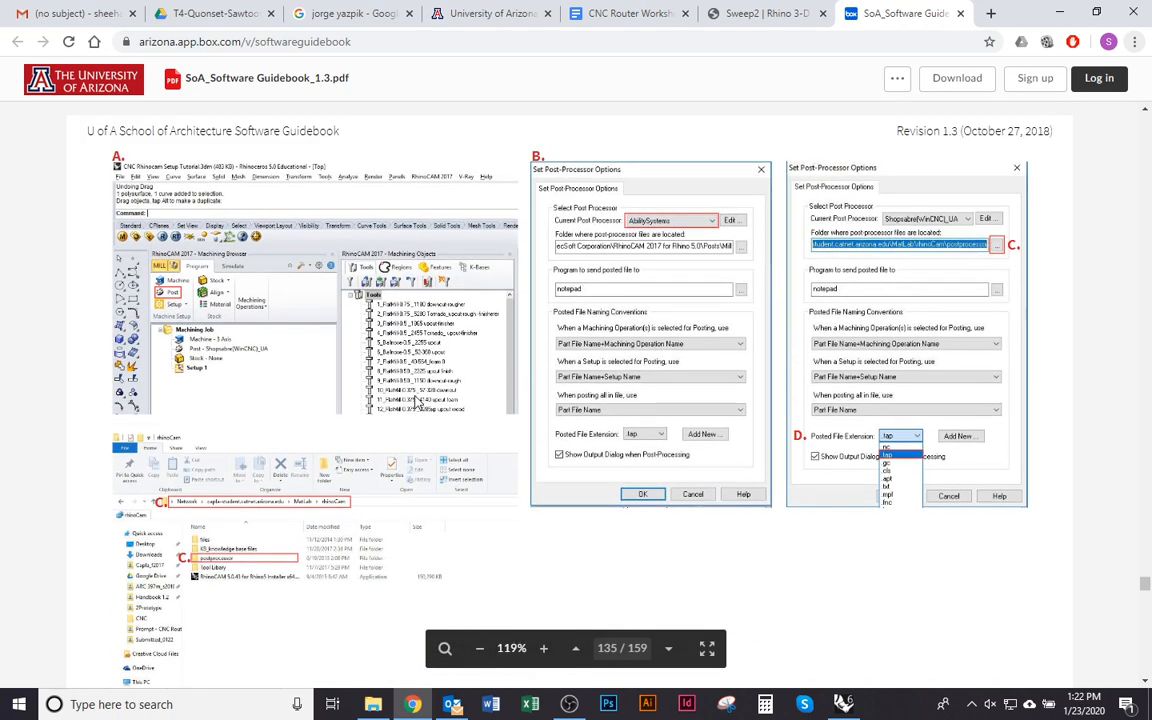
pyautogui.scroll(-2, 418, 400)
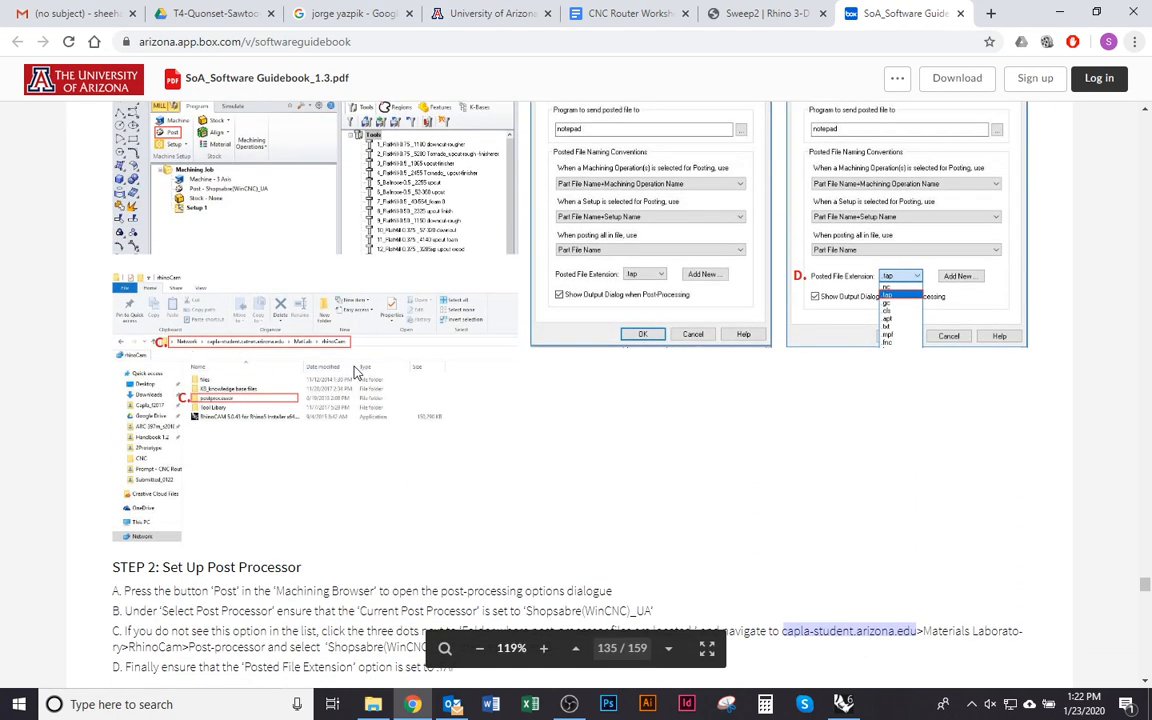
pyautogui.scroll(-8, 262, 421)
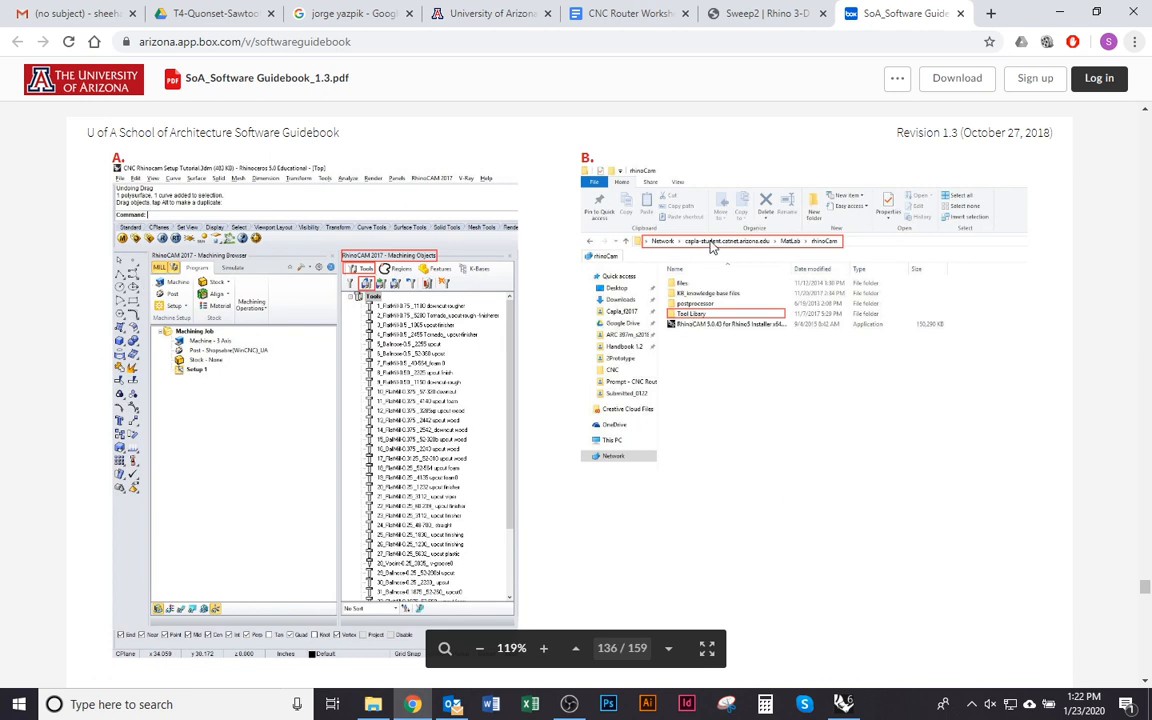
# - Return to Rhino, show RhinoCAM's Machining Objects browser and widen it to display the full tool names
pyautogui.hotkey('alt', 'Tab')
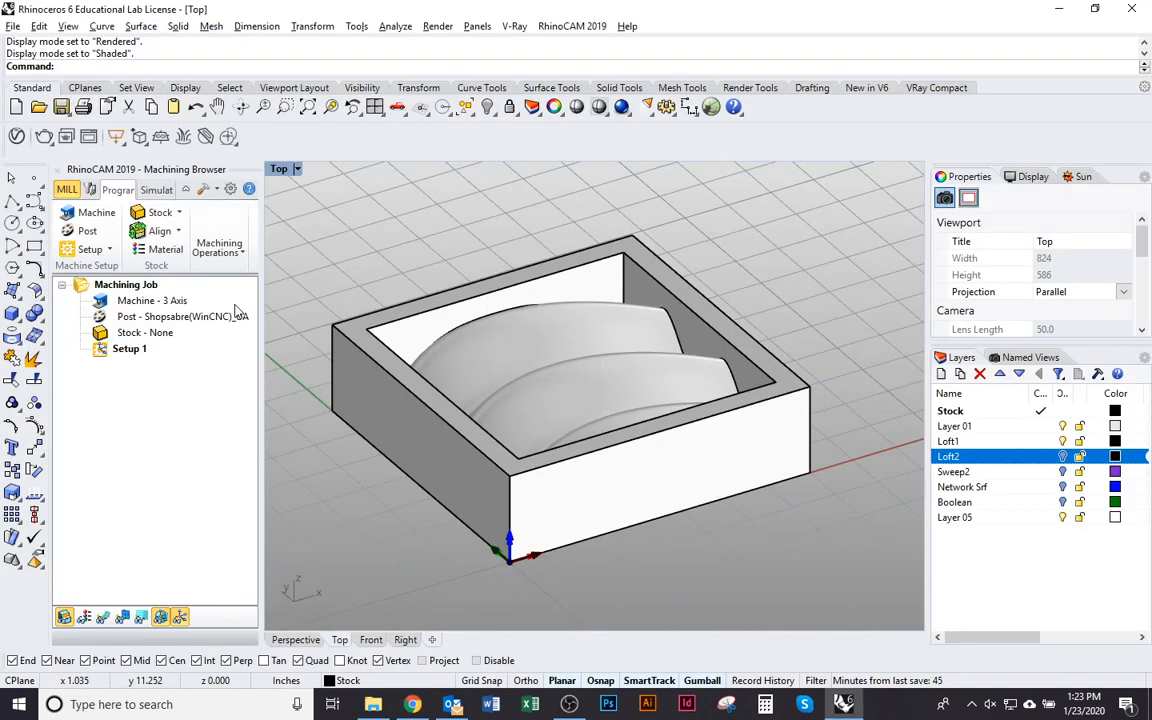
pyautogui.click(91, 190)
pyautogui.moveTo(408, 340); pyautogui.dragTo(622, 342)
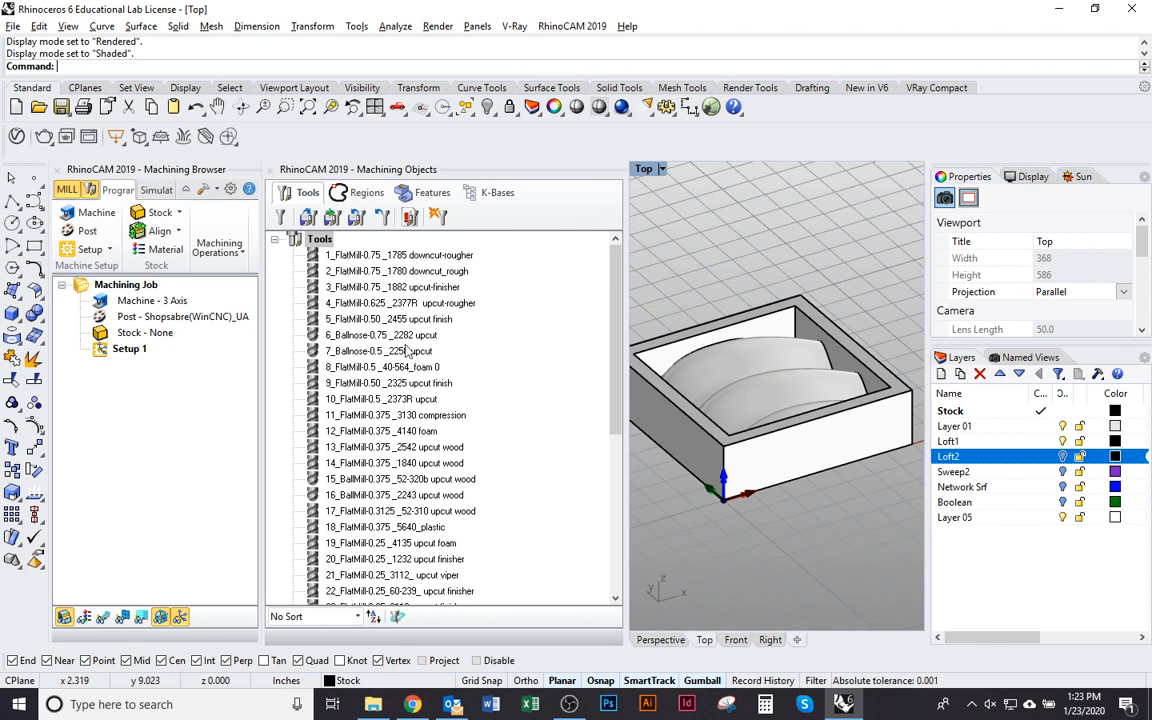
# - Load the tool library rhinocamtools_1_16.vkb from the network rhinoCam\Tool Libary folder, replacing the existing tools of the same name
pyautogui.click(309, 220)
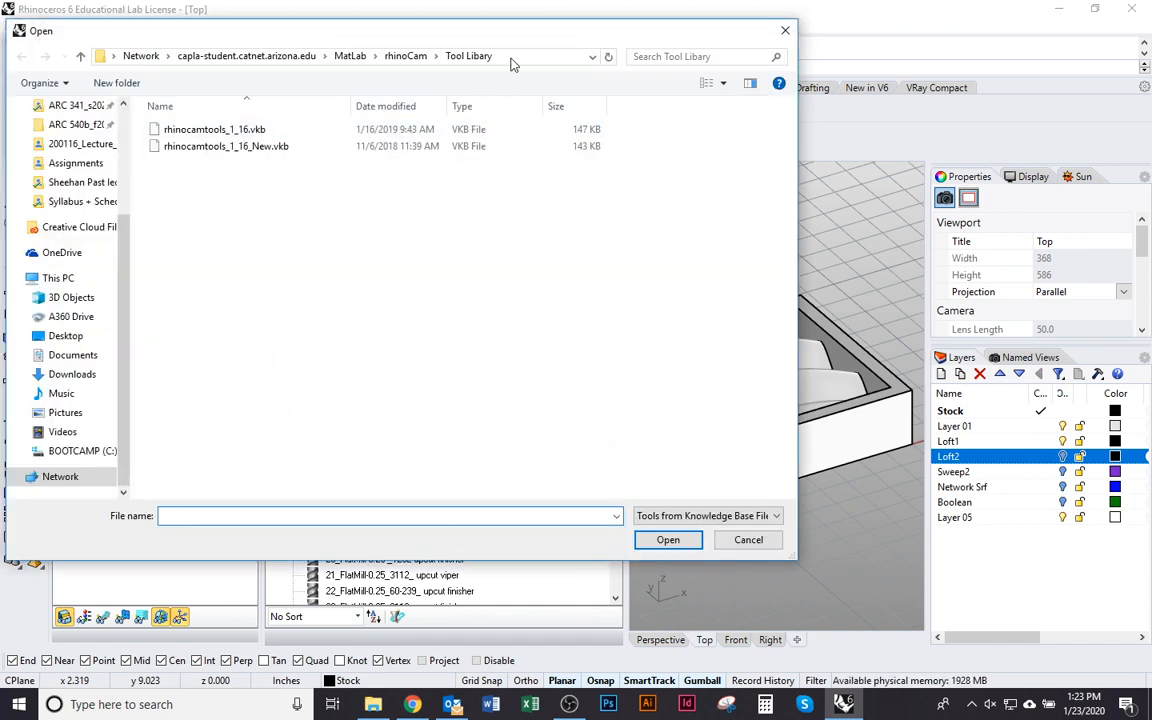
pyautogui.click(510, 58)
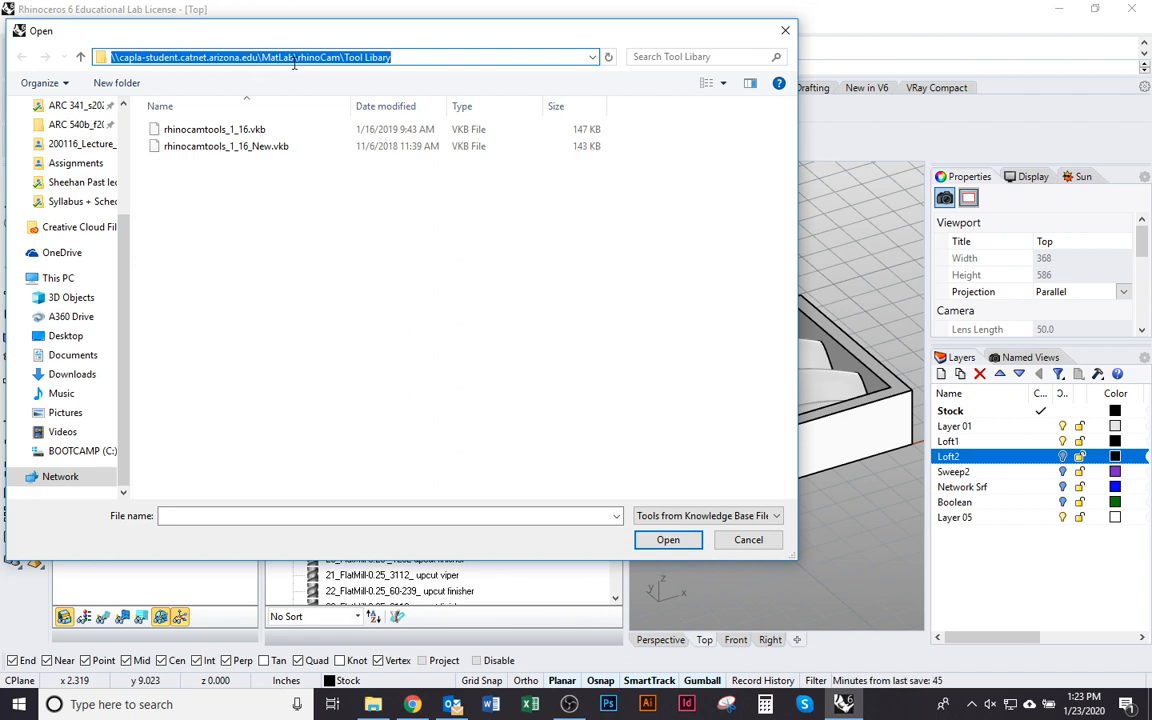
pyautogui.click(449, 61)
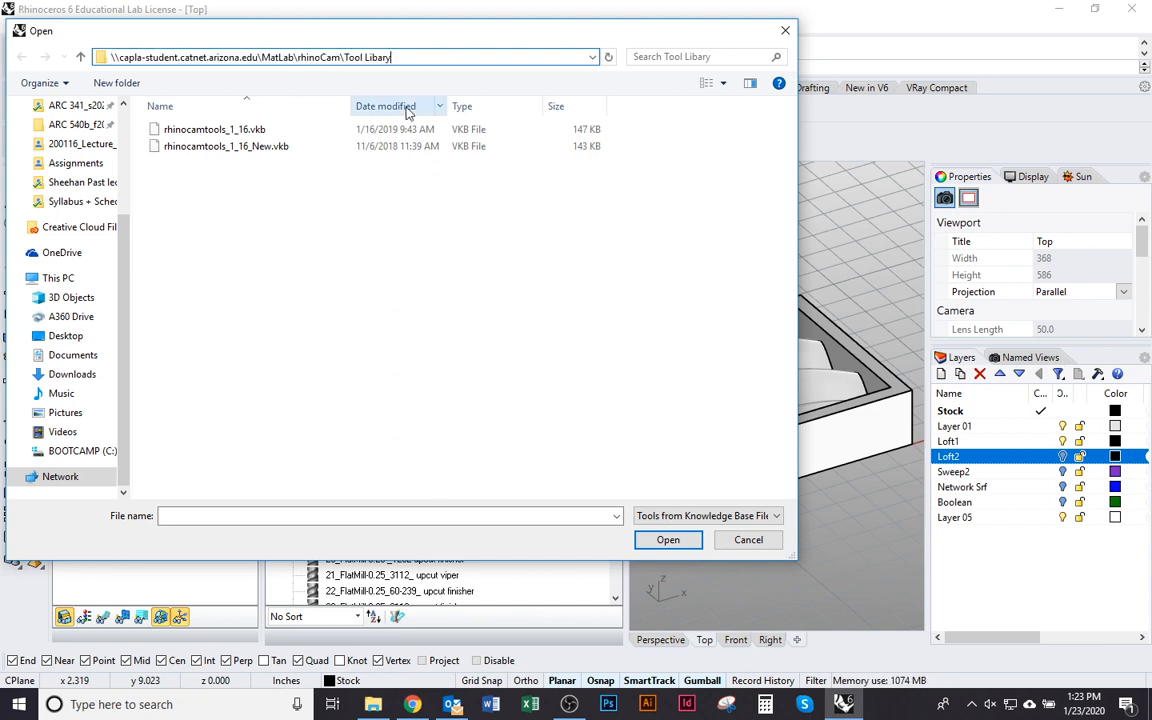
pyautogui.click(226, 291)
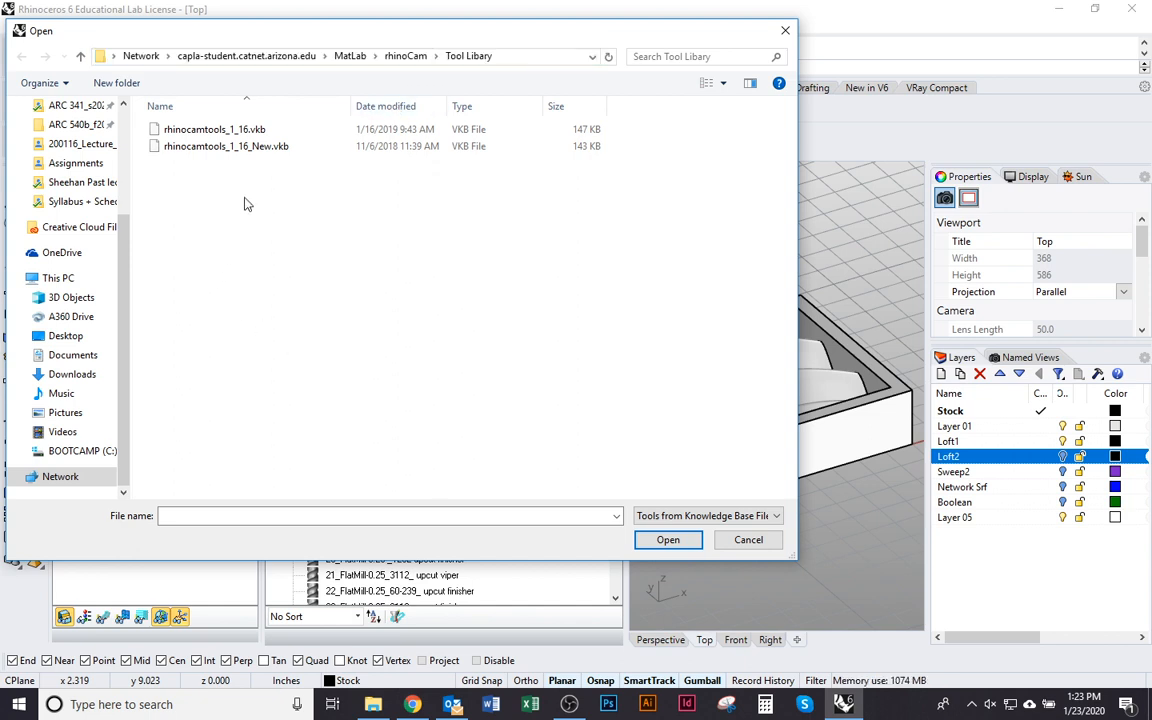
pyautogui.click(235, 135)
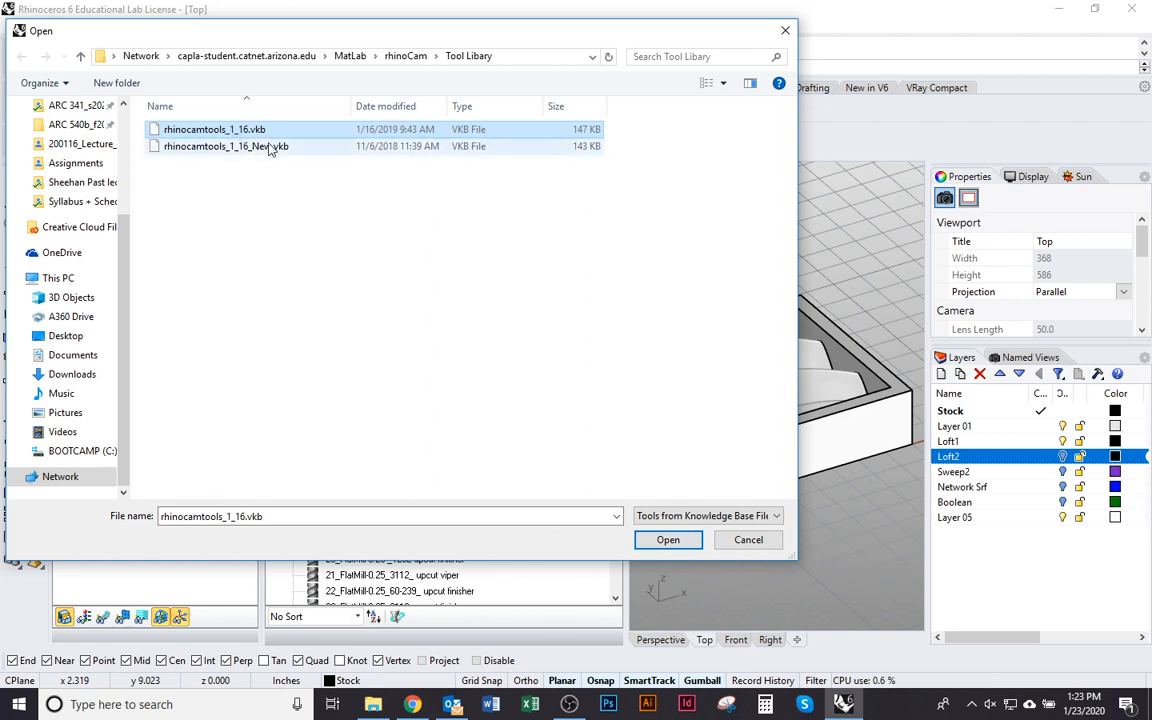
pyautogui.click(650, 542)
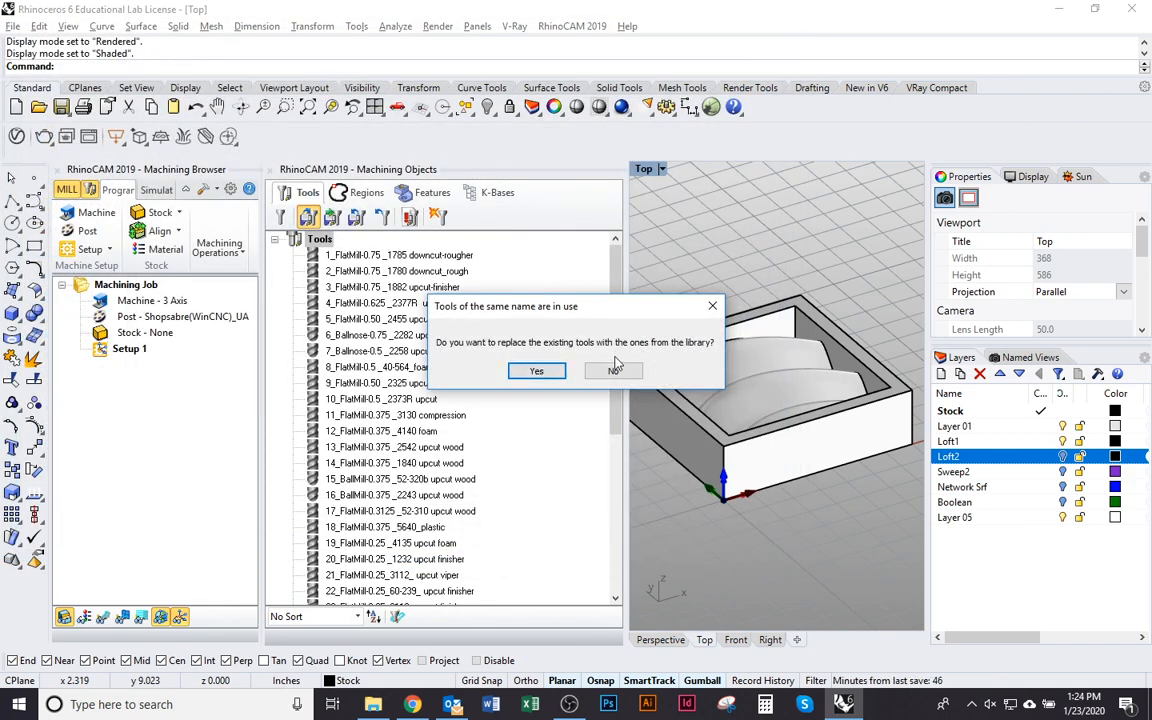
pyautogui.click(536, 371)
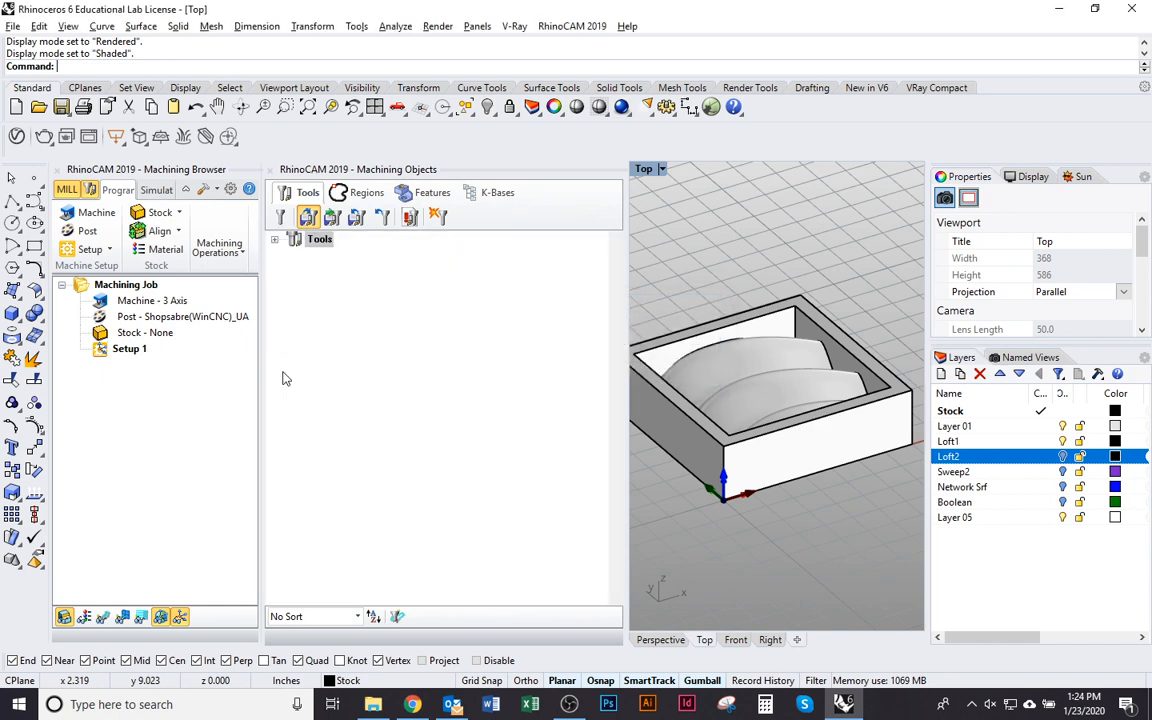
pyautogui.click(672, 398)
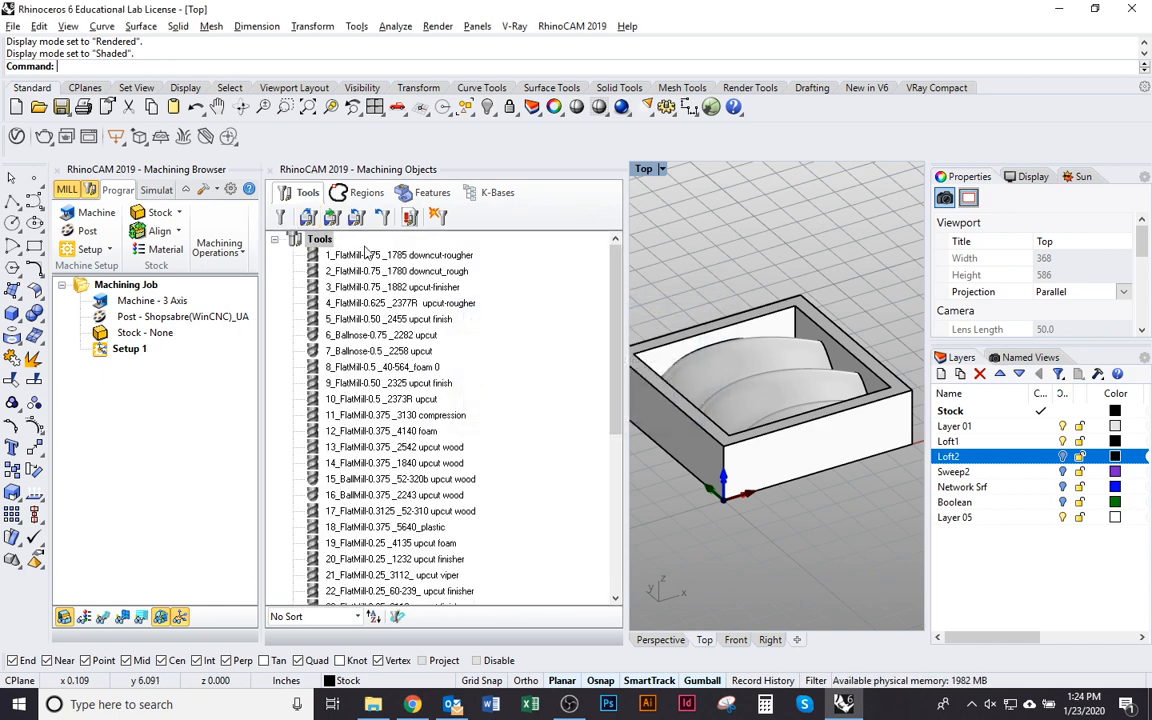
pyautogui.scroll(-6, 331, 530)
pyautogui.scroll(6, 318, 525)
# - Consult the Software Guidebook's page on creating and aligning box stock, and return to Rhino
pyautogui.hotkey('alt', 'Tab')
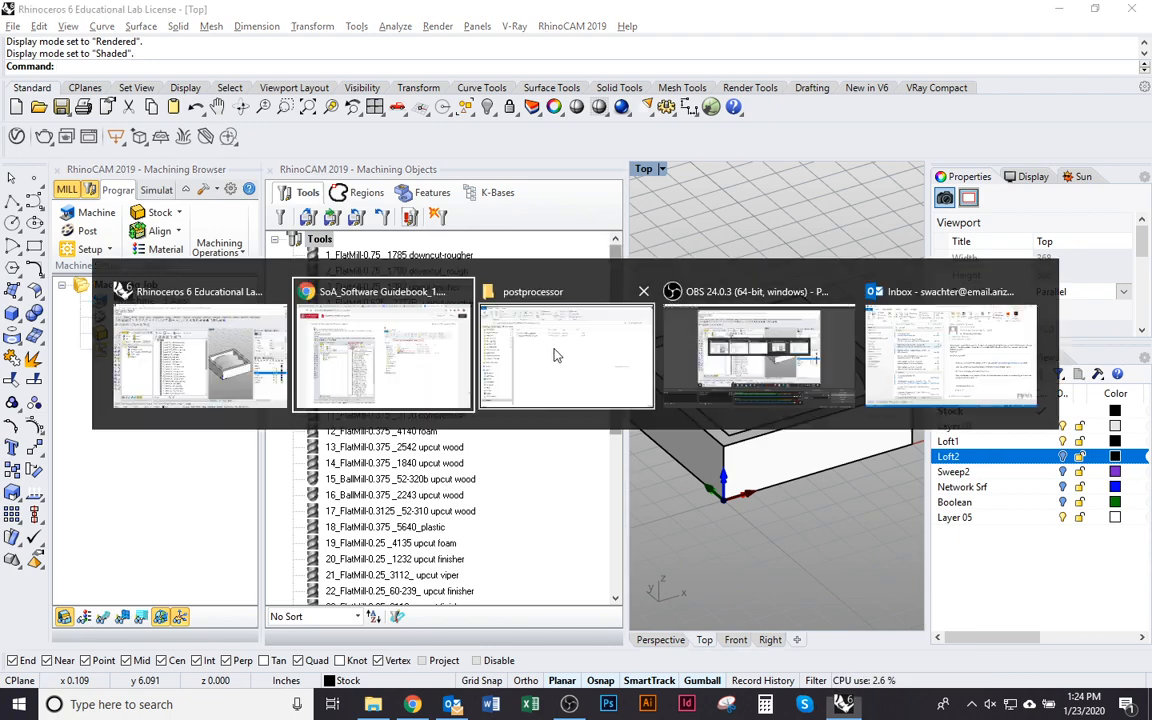
pyautogui.scroll(-10, 576, 400)
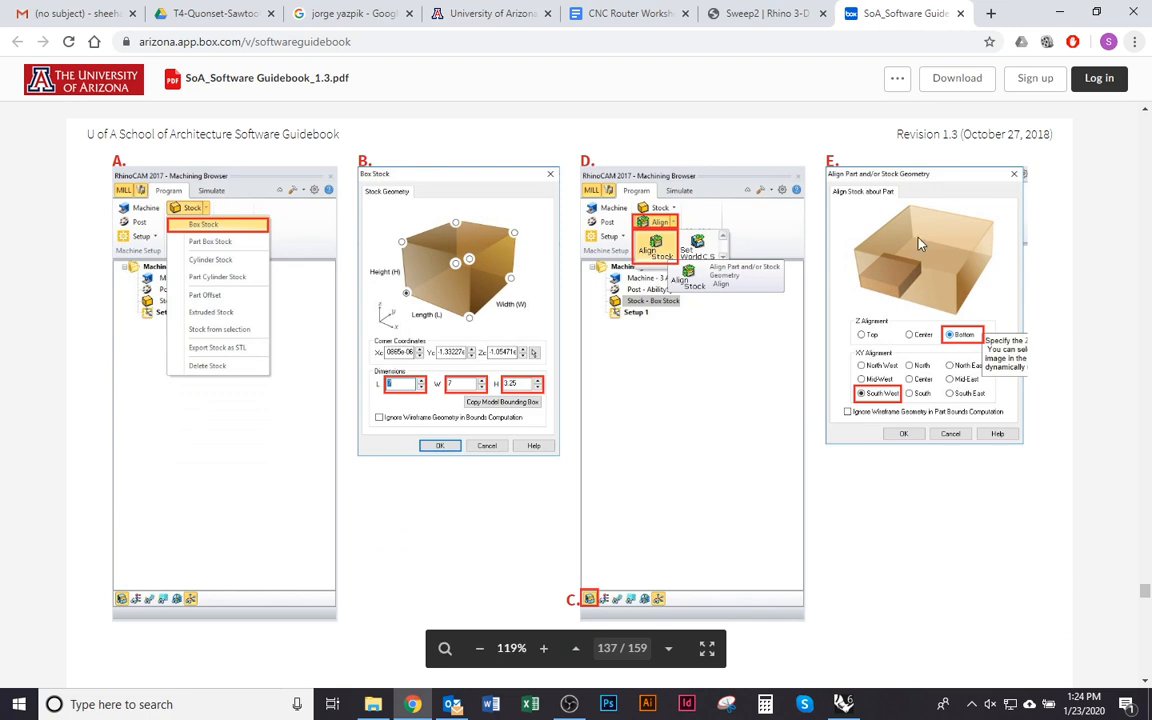
pyautogui.hotkey('alt', 'Tab')
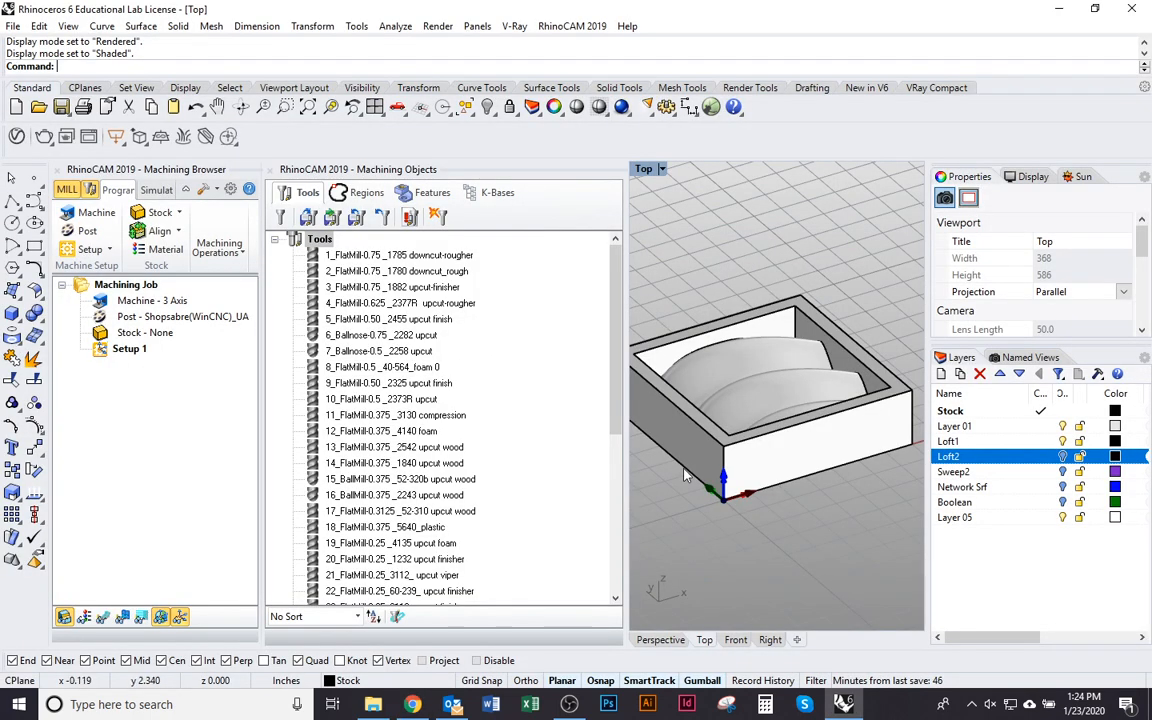
# - Hide the Machining Objects browser to enlarge the viewport around the foam block
pyautogui.scroll(-5, 685, 475)
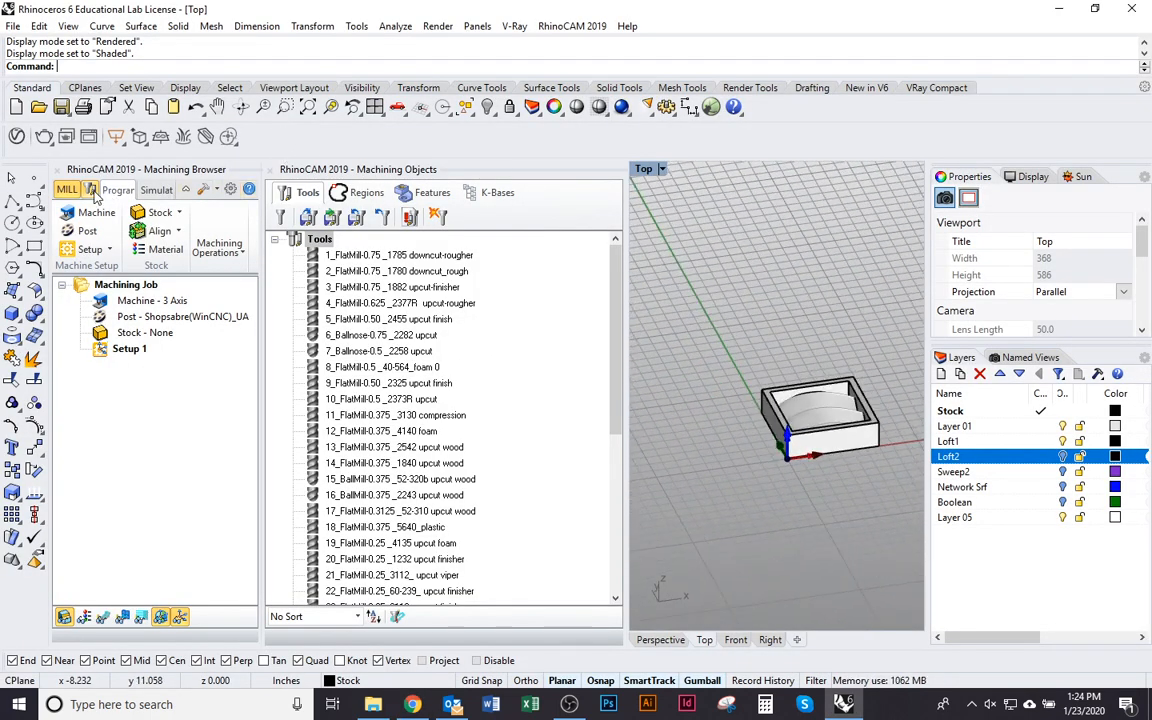
pyautogui.click(91, 190)
pyautogui.scroll(5, 697, 396)
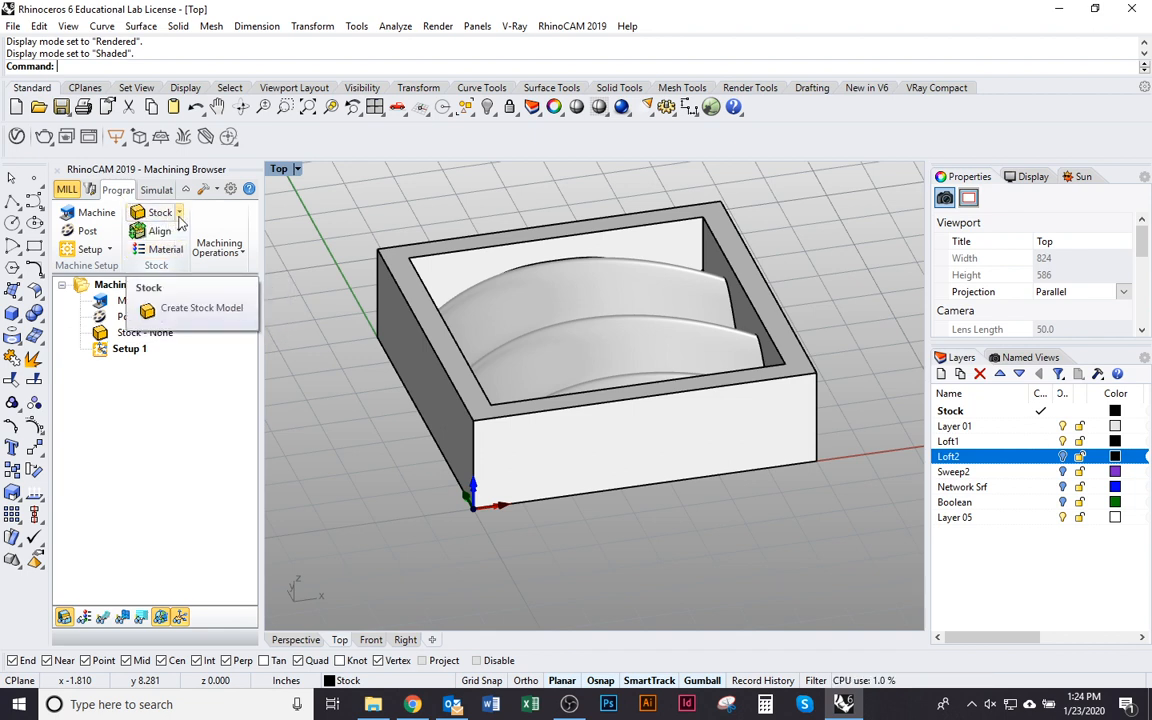
# - Start a Box Stock definition with its corner coordinates Xc, Yc and Zc at 0, keeping the model origin in view
pyautogui.click(180, 213)
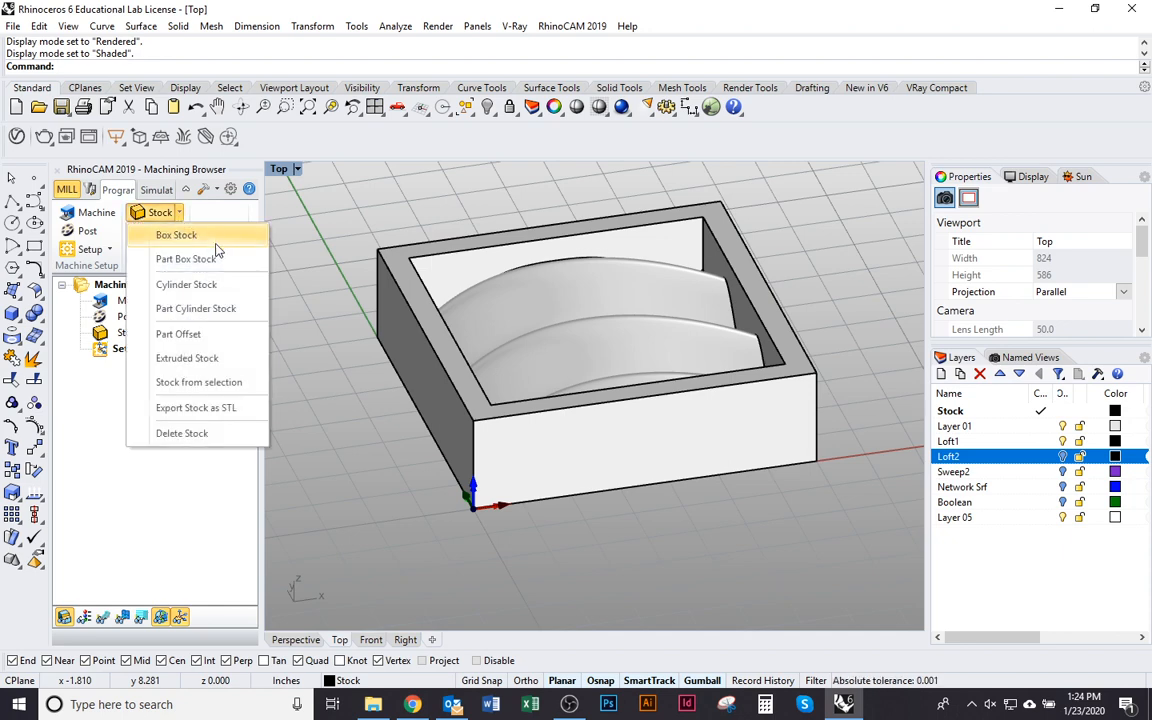
pyautogui.click(190, 234)
pyautogui.moveTo(236, 199); pyautogui.dragTo(560, 148)
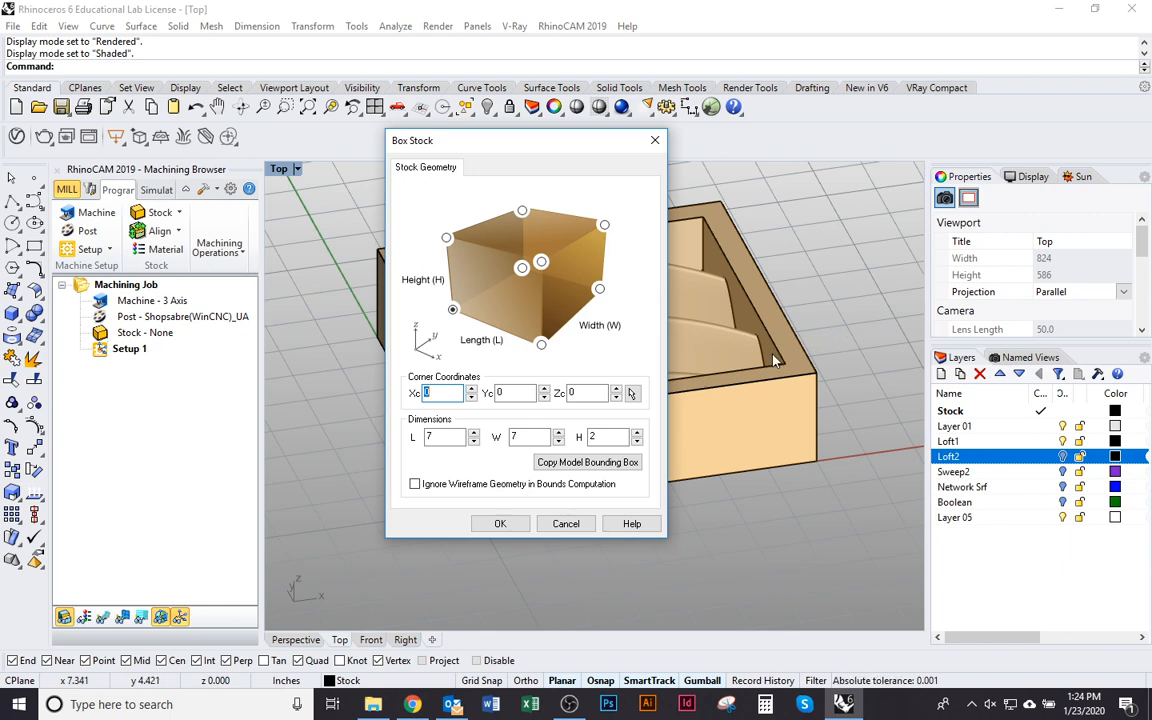
pyautogui.moveTo(602, 148); pyautogui.dragTo(528, 155)
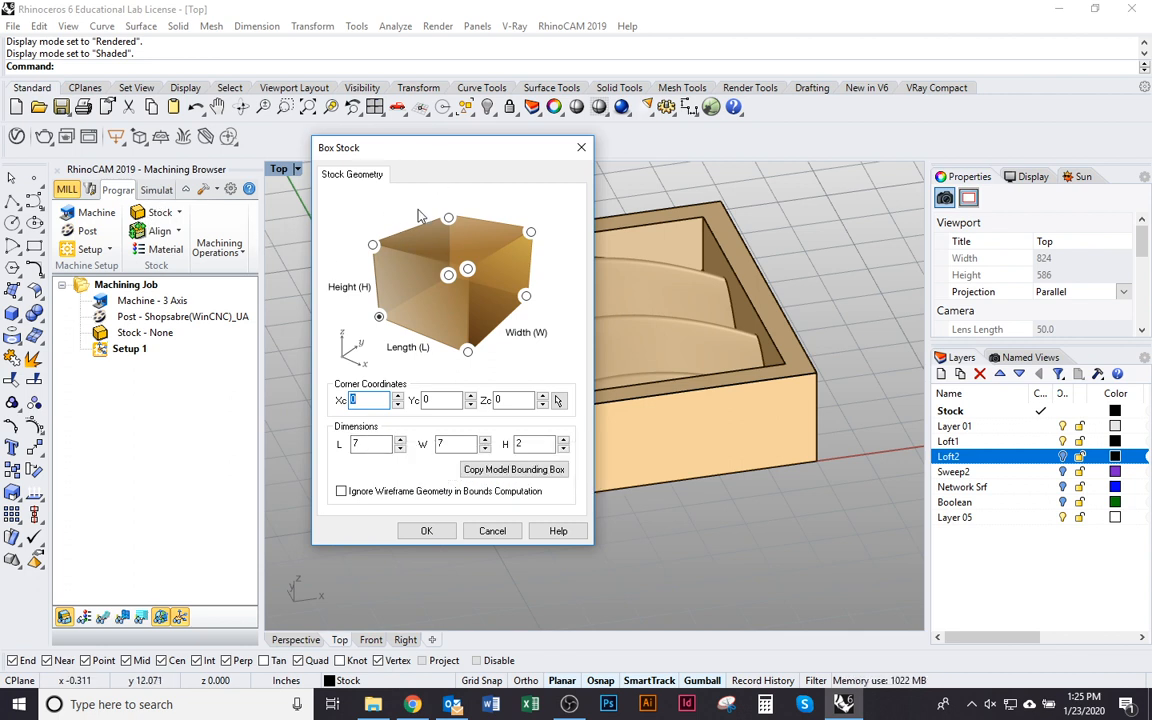
pyautogui.moveTo(466, 160); pyautogui.dragTo(461, 157)
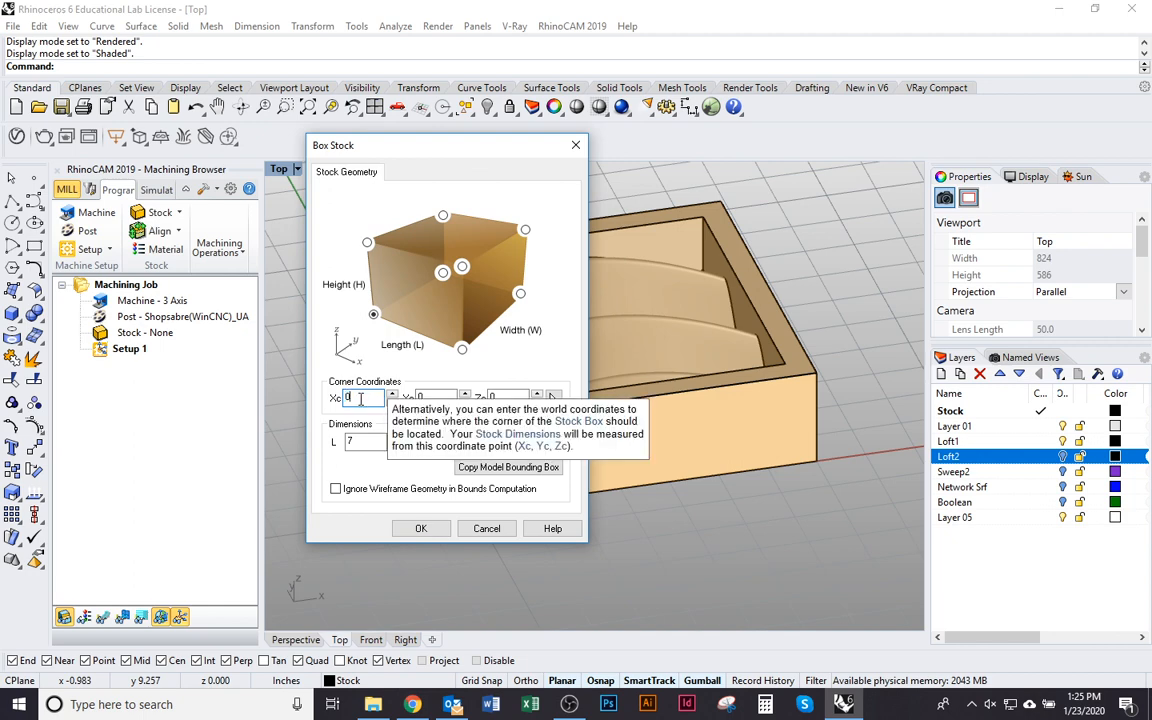
pyautogui.press('Tab')
pyautogui.press('Tab')
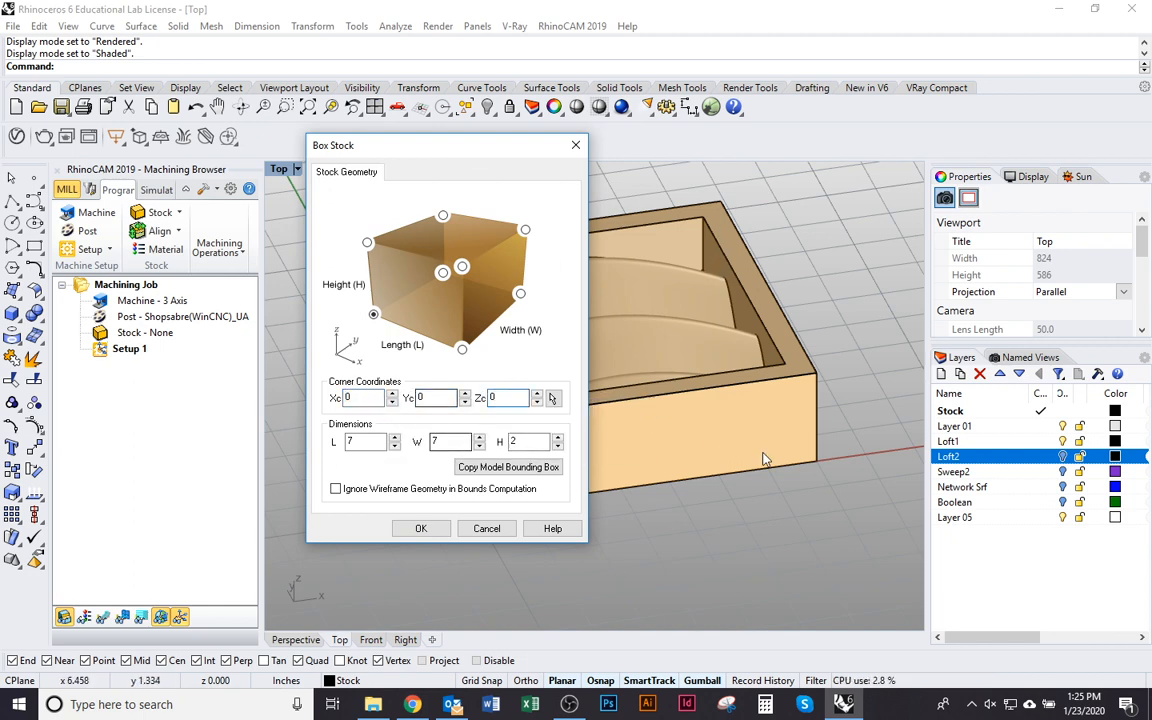
pyautogui.moveTo(466, 144); pyautogui.dragTo(563, 113)
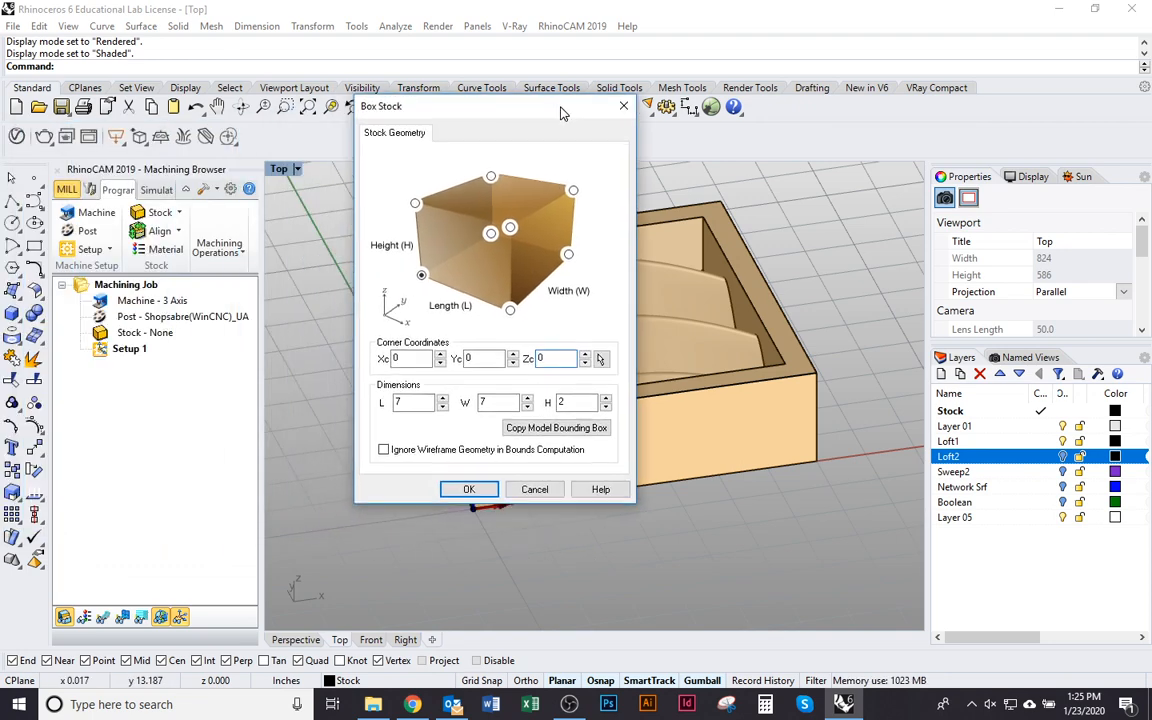
# - Check the stock's length, width and height against the foam volume rules in the CNC Router Workshop document, and return to Rhino
pyautogui.click(420, 405)
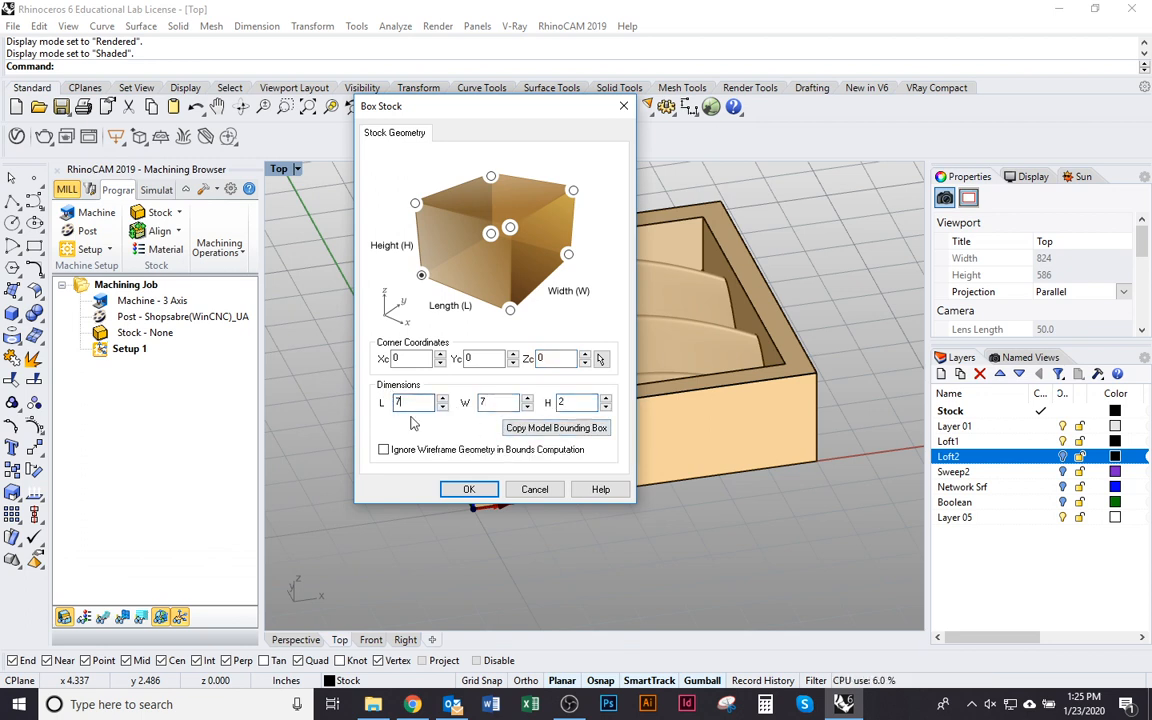
pyautogui.click(498, 403)
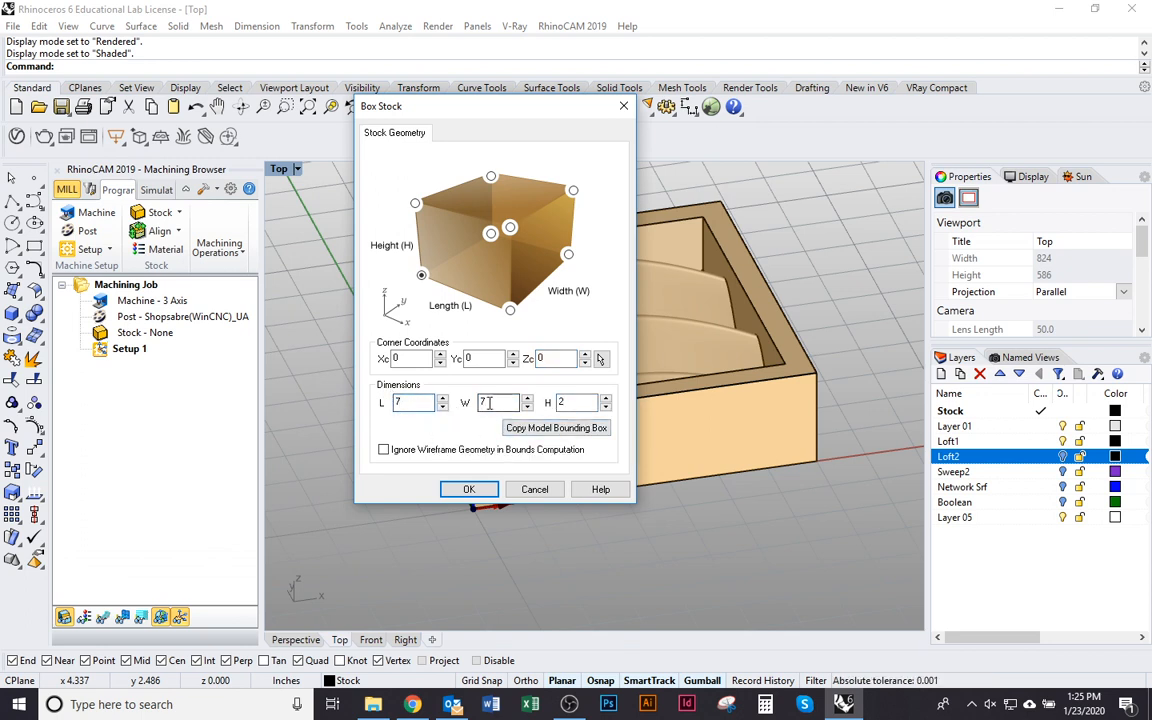
pyautogui.click(561, 403)
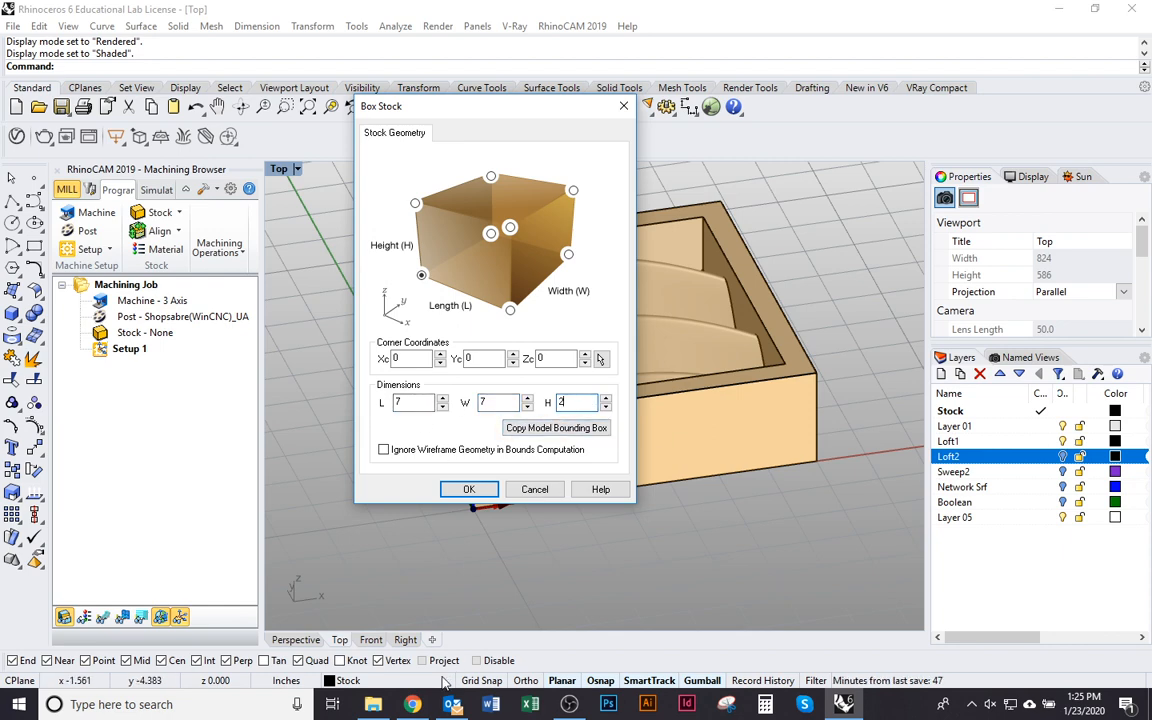
pyautogui.click(412, 704)
pyautogui.click(600, 14)
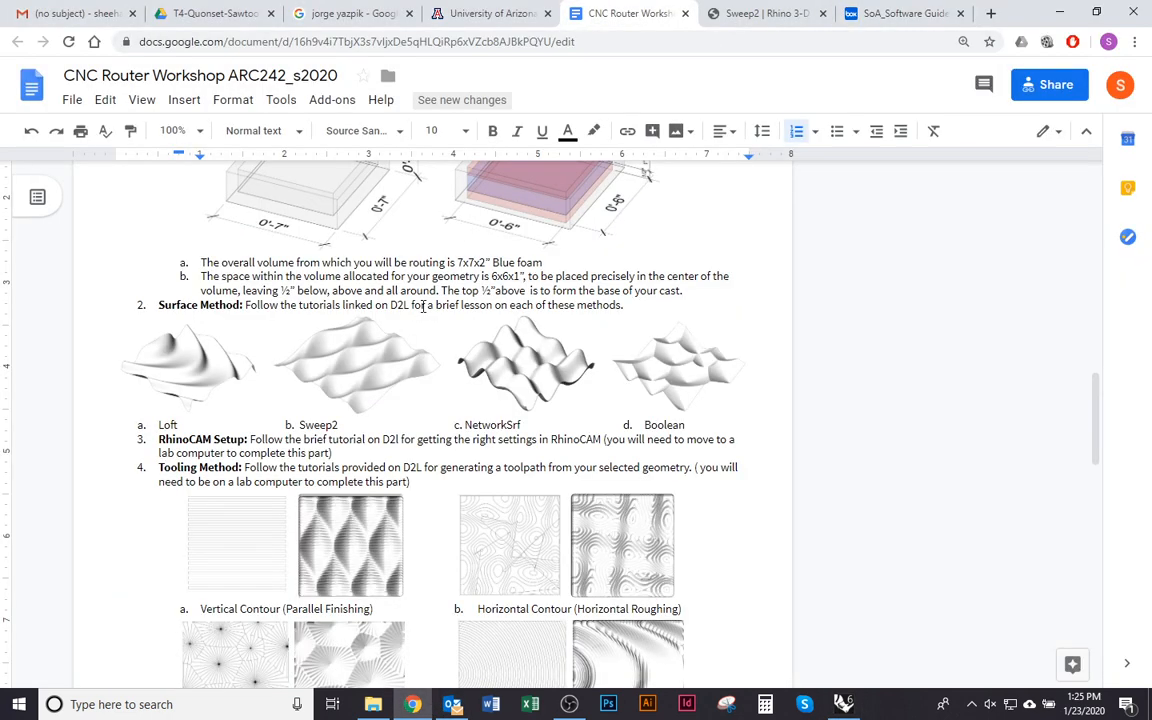
pyautogui.scroll(1, 424, 306)
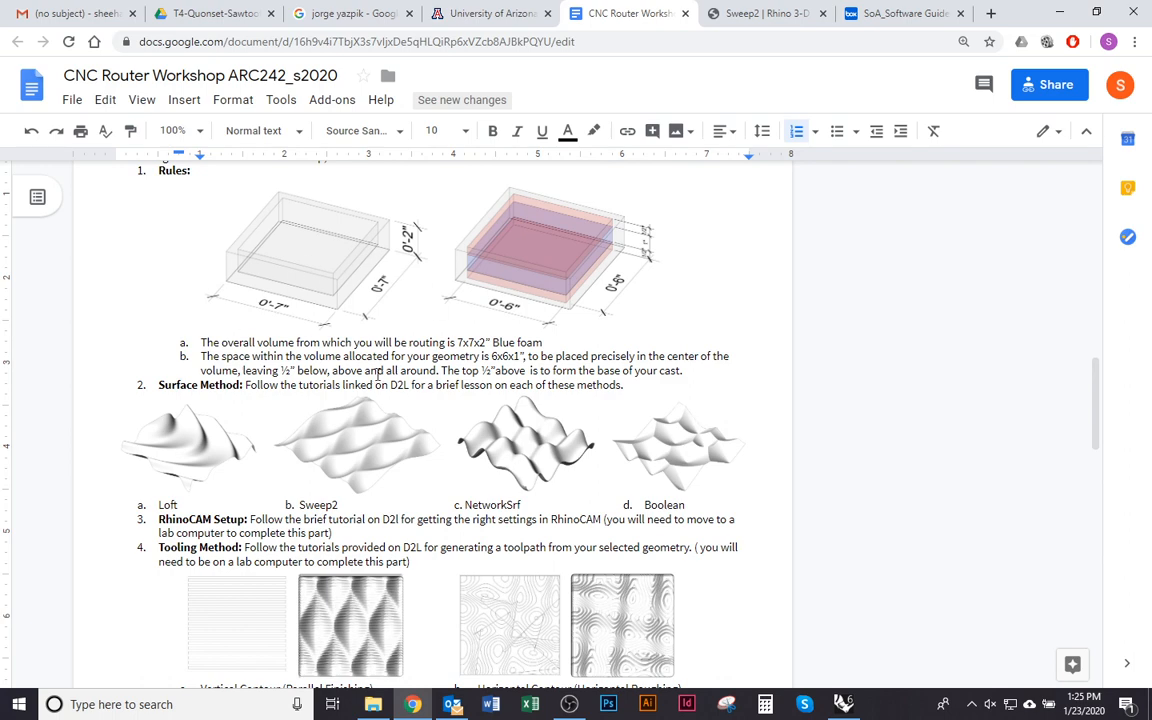
pyautogui.hotkey('alt', 'Tab')
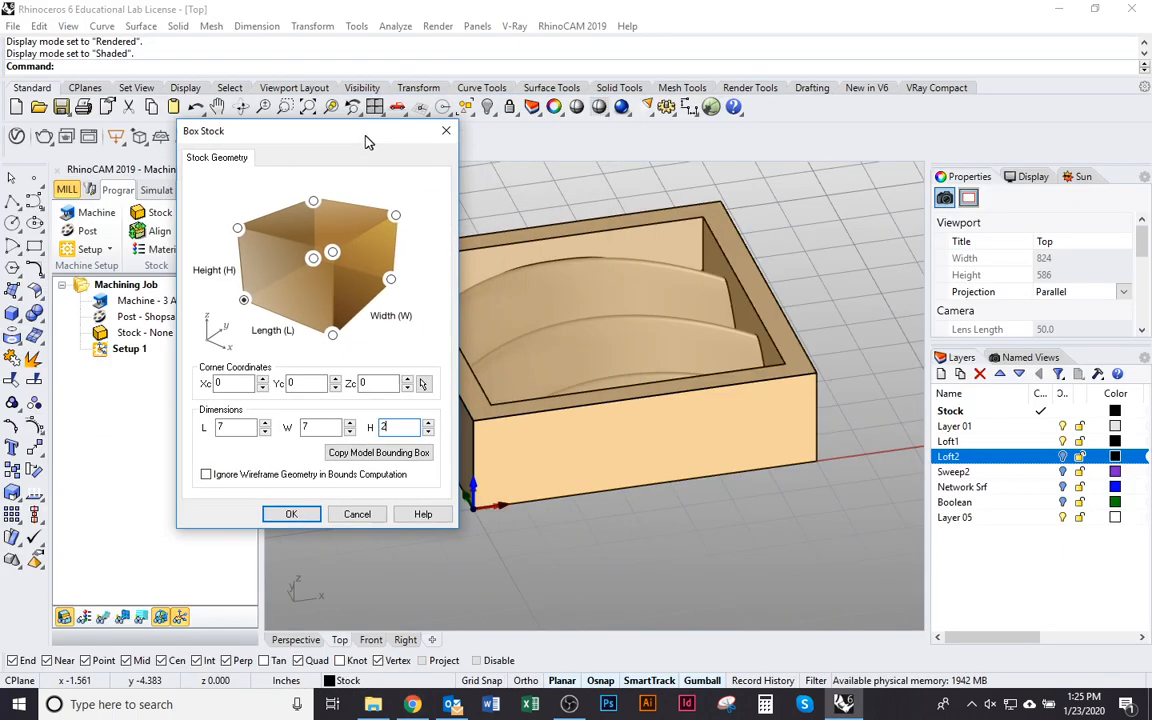
# - Create the box stock with length 7, width 7 and height 2 inches
pyautogui.moveTo(366, 143); pyautogui.dragTo(340, 147)
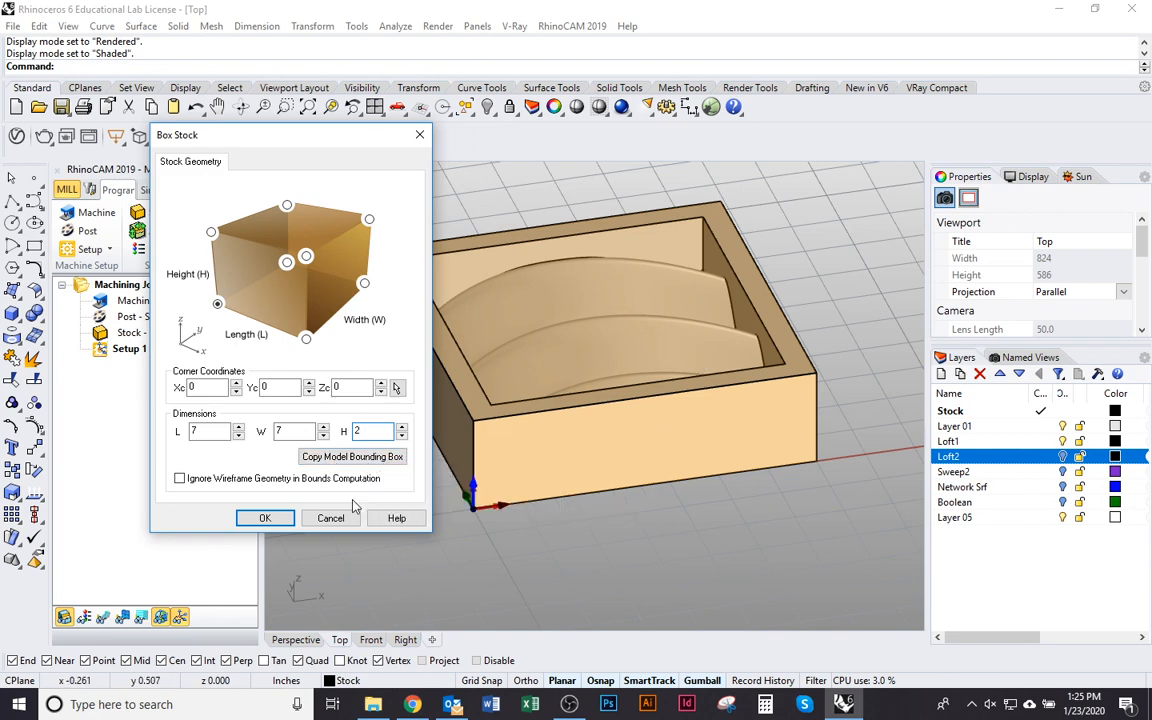
pyautogui.press('Tab')
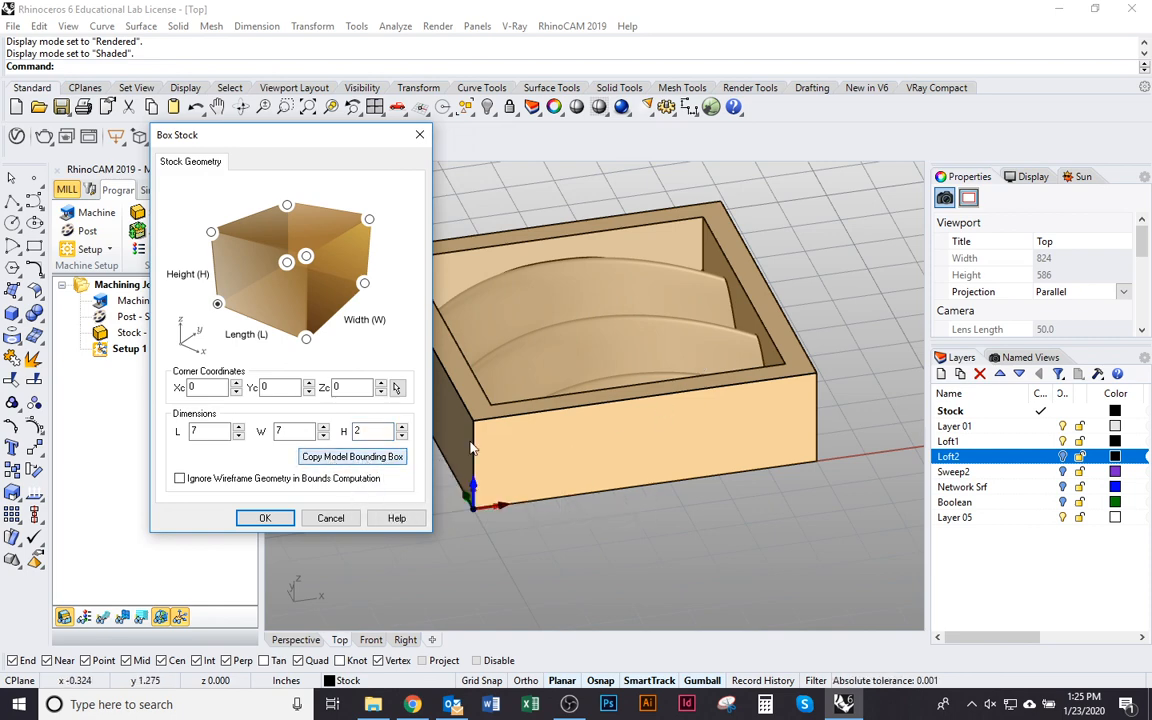
pyautogui.scroll(-4, 594, 370)
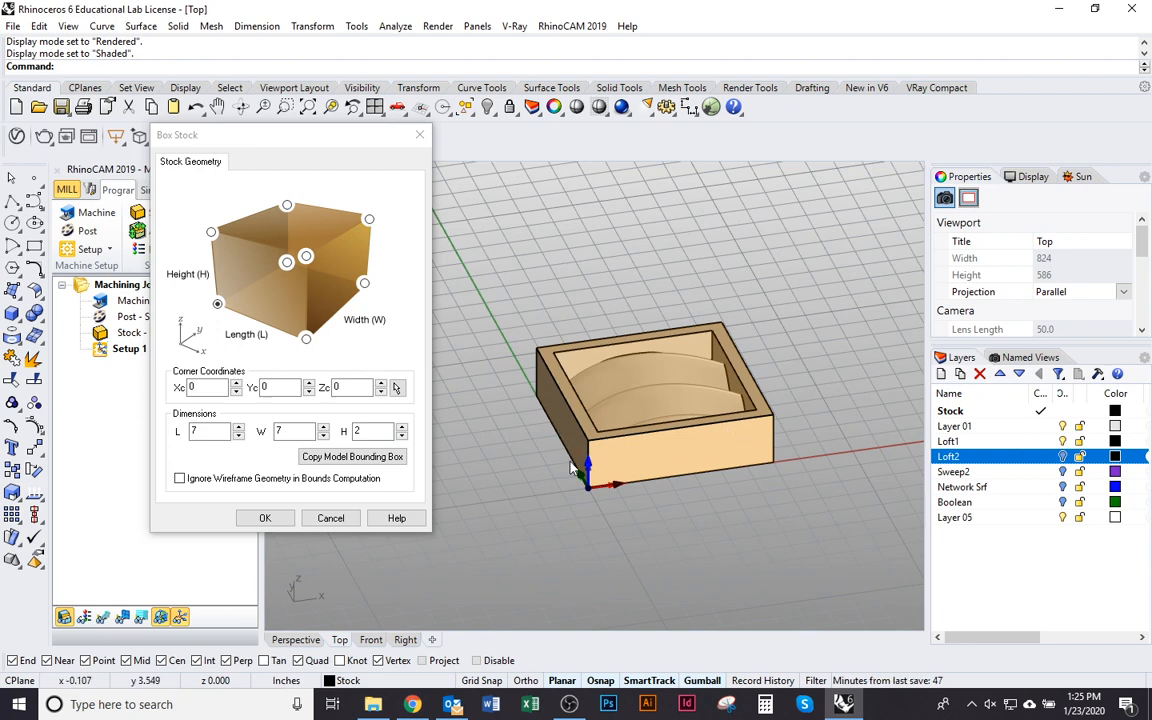
pyautogui.scroll(-5, 622, 438)
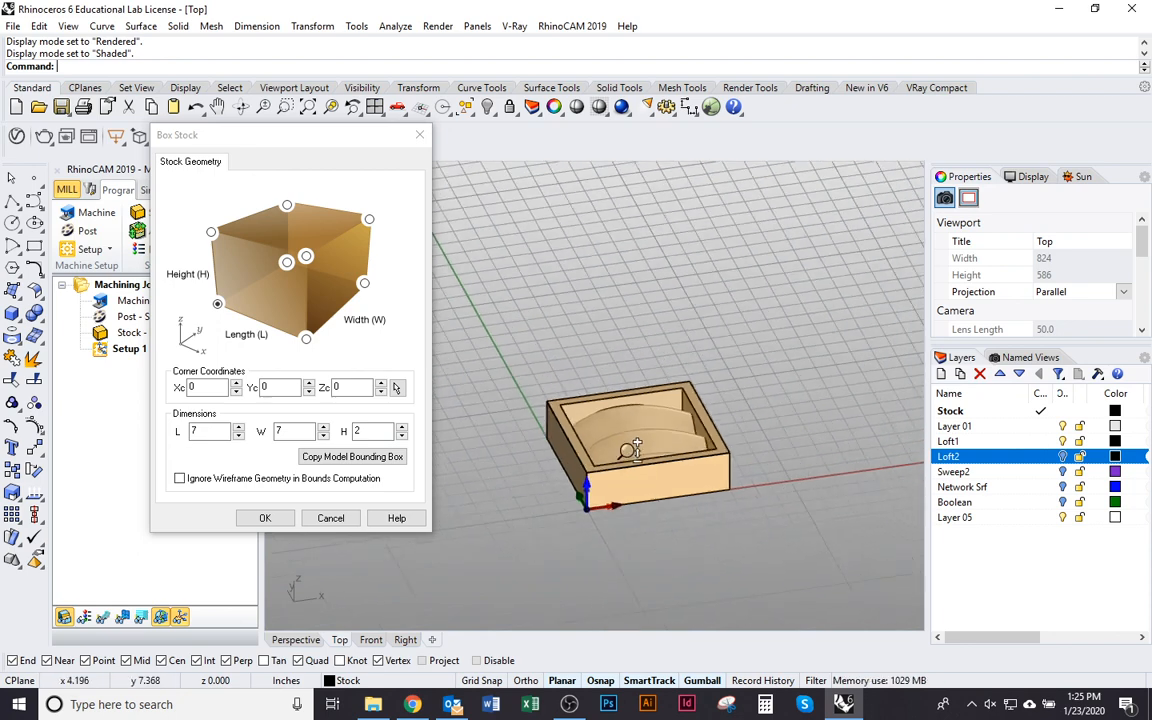
pyautogui.scroll(5, 745, 440)
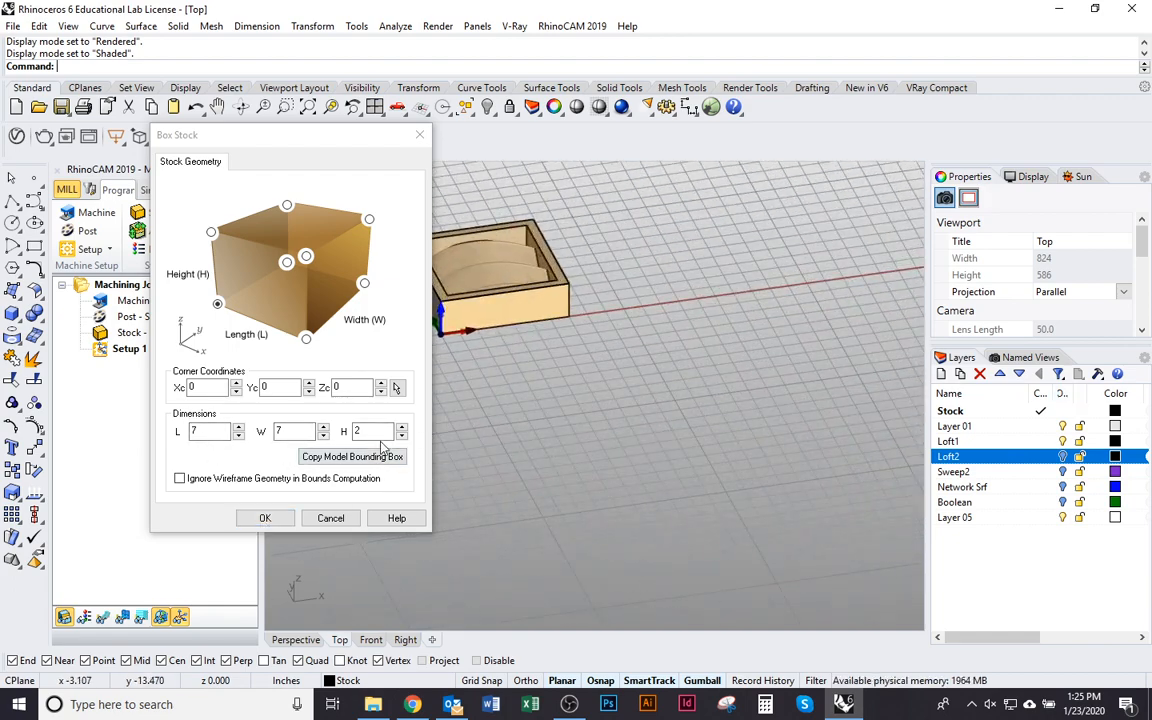
pyautogui.click(265, 519)
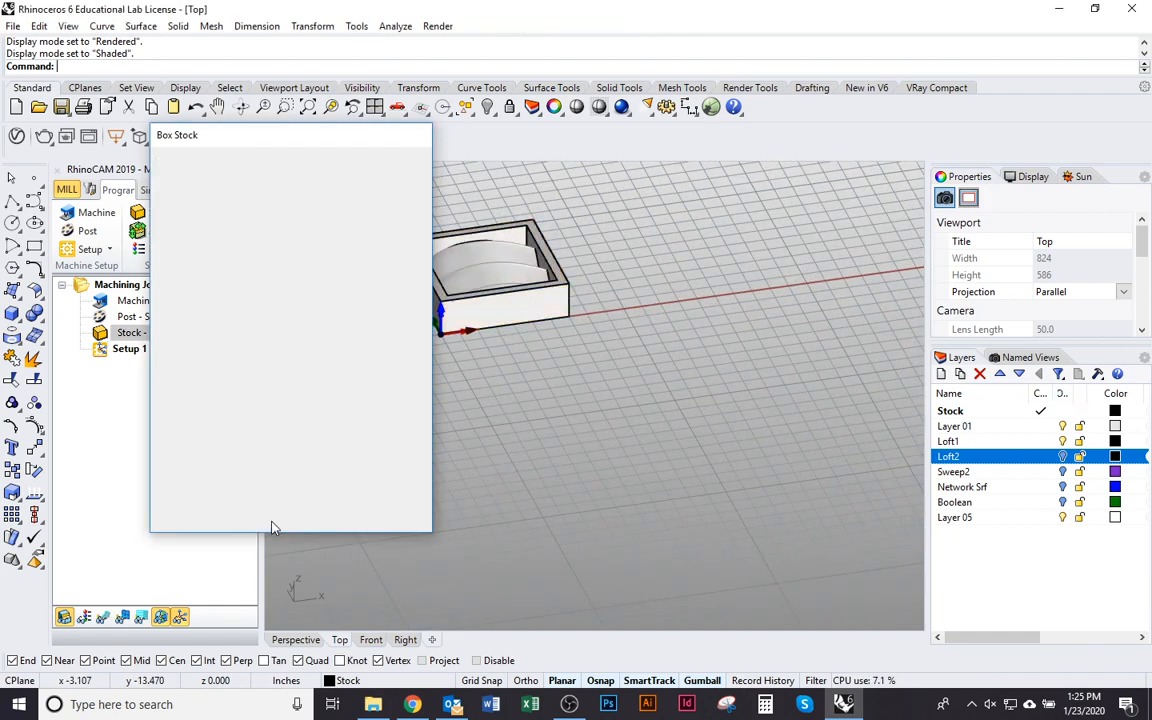
pyautogui.keyDown('shift'); pyautogui.moveTo(531, 382); pyautogui.dragTo(660, 512, button='right'); pyautogui.keyUp('shift')
pyautogui.scroll(5, 575, 400)
pyautogui.moveTo(626, 484); pyautogui.dragTo(506, 346, button='right')
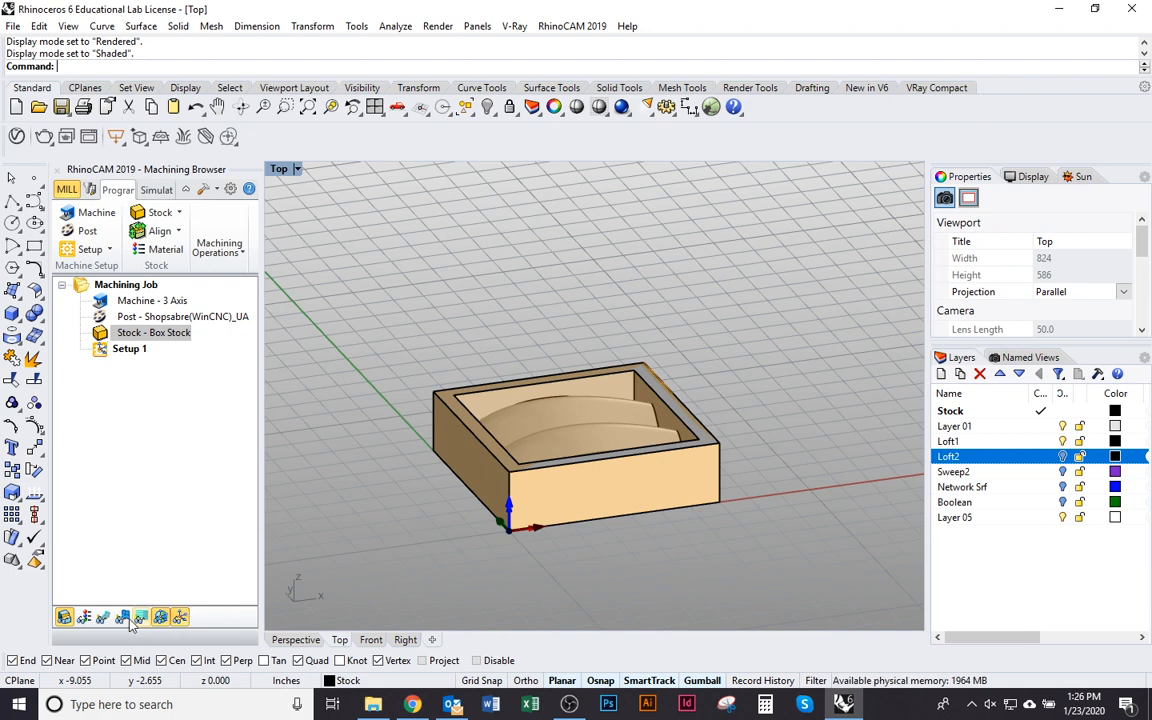
# - Toggle the stock's visibility off and on to compare it with the model, leaving it shown
pyautogui.click(63, 618)
pyautogui.click(63, 618)
pyautogui.click(64, 618)
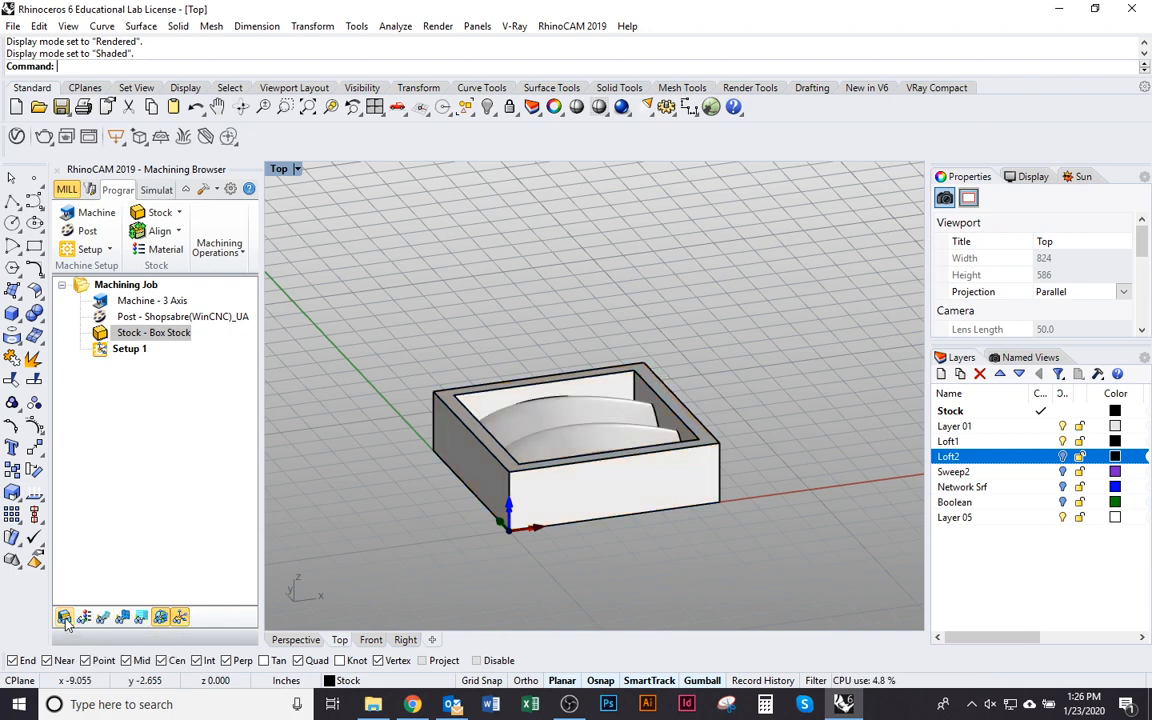
pyautogui.click(64, 618)
pyautogui.click(64, 618)
pyautogui.click(64, 618)
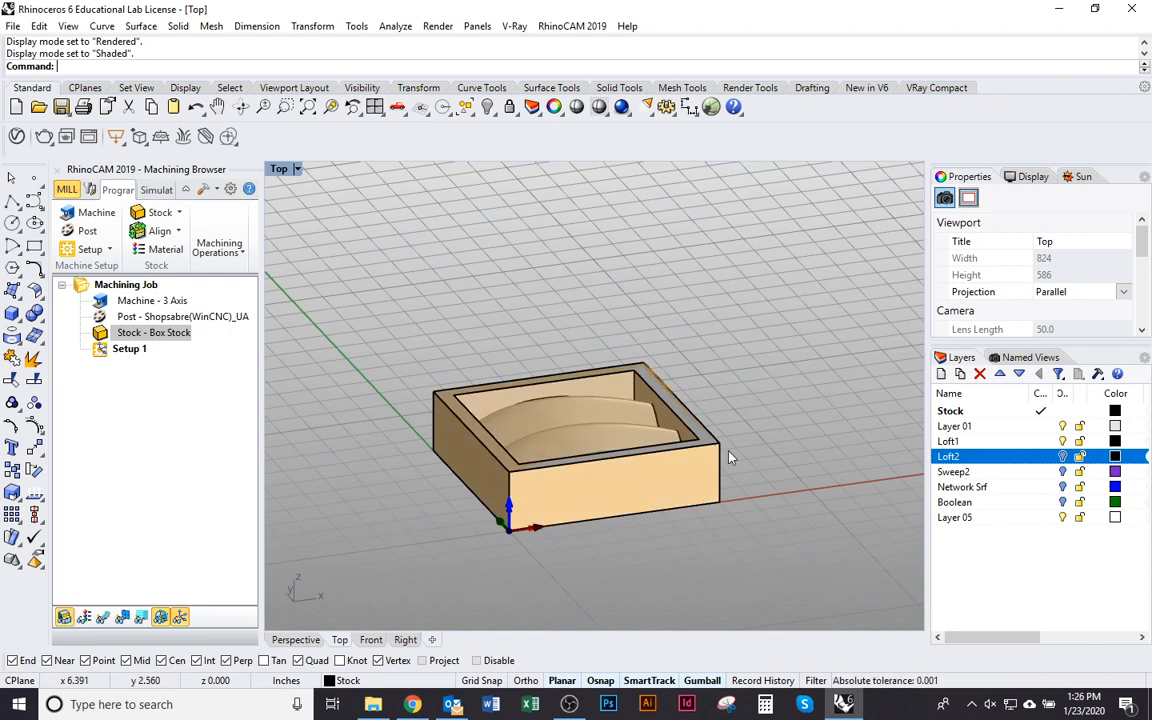
pyautogui.moveTo(681, 354); pyautogui.dragTo(699, 396, button='right')
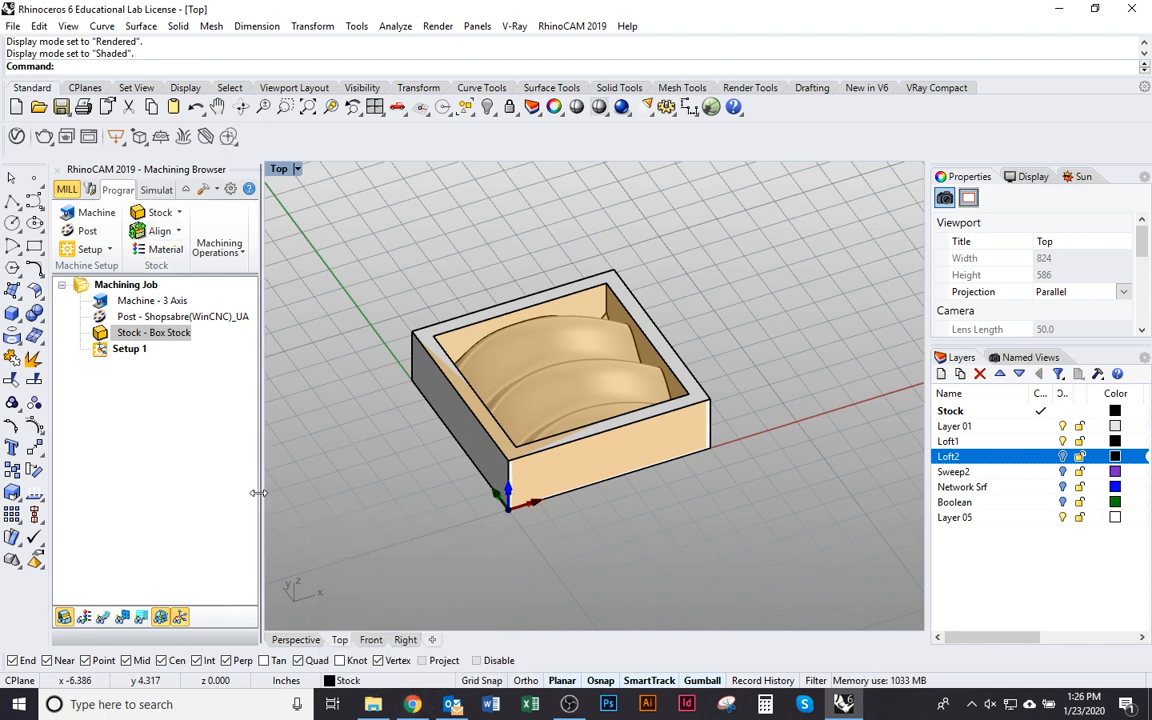
pyautogui.click(534, 410)
pyautogui.moveTo(594, 390); pyautogui.dragTo(764, 428)
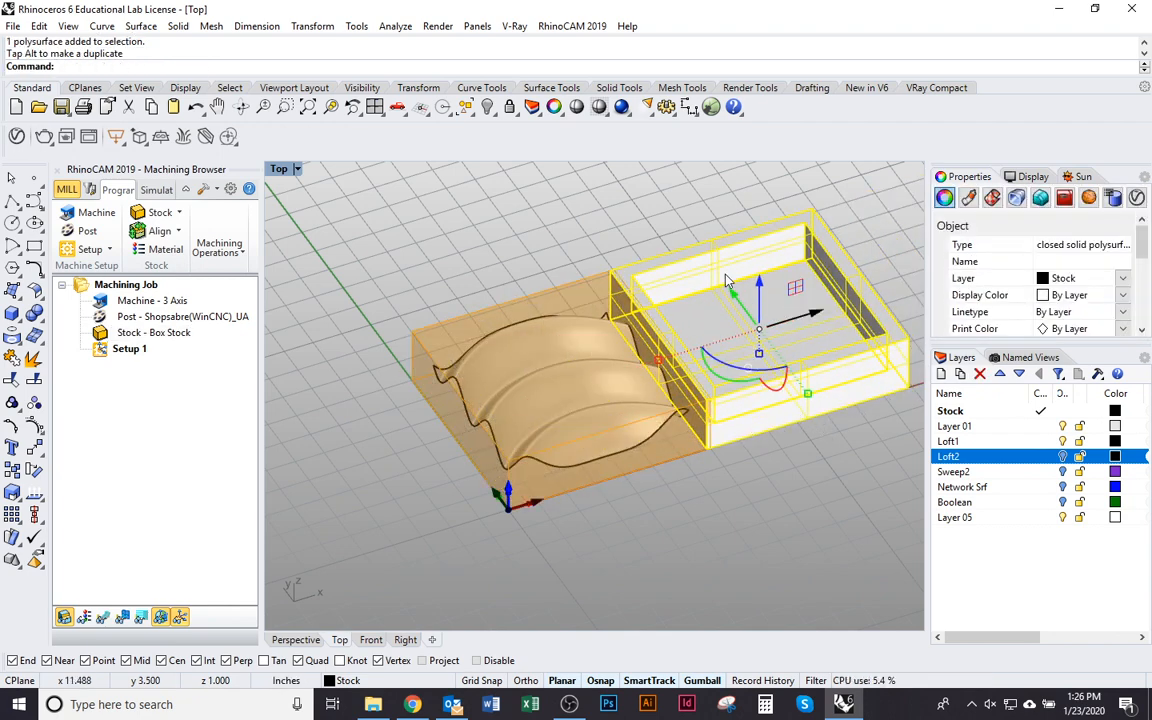
pyautogui.hotkey('ctrl', 'z')
# - Select the rectangular frame and the lofted surface together and move them away from the box stock and world origin
pyautogui.moveTo(787, 576); pyautogui.dragTo(655, 390)
pyautogui.keyDown('shift'); pyautogui.moveTo(698, 402); pyautogui.dragTo(592, 532, button='right'); pyautogui.keyUp('shift')
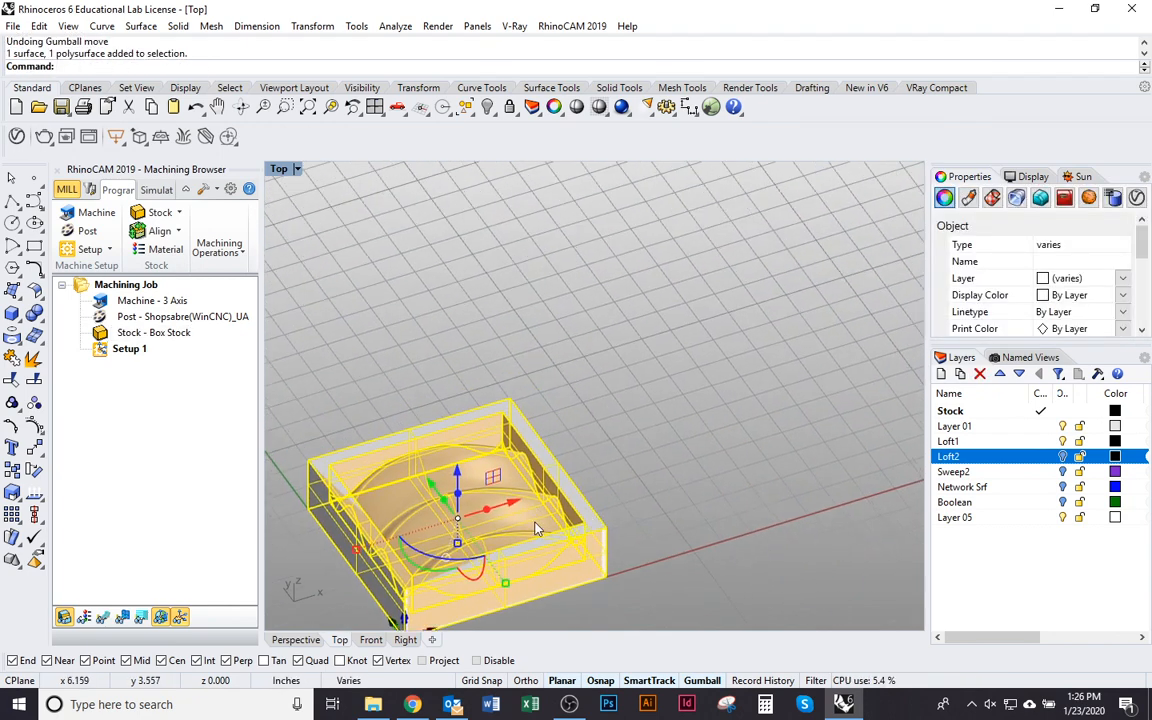
pyautogui.moveTo(537, 517); pyautogui.dragTo(671, 237)
pyautogui.click(694, 427)
pyautogui.keyDown('shift'); pyautogui.moveTo(690, 438); pyautogui.dragTo(672, 487, button='right'); pyautogui.keyUp('shift')
pyautogui.scroll(-3, 672, 489)
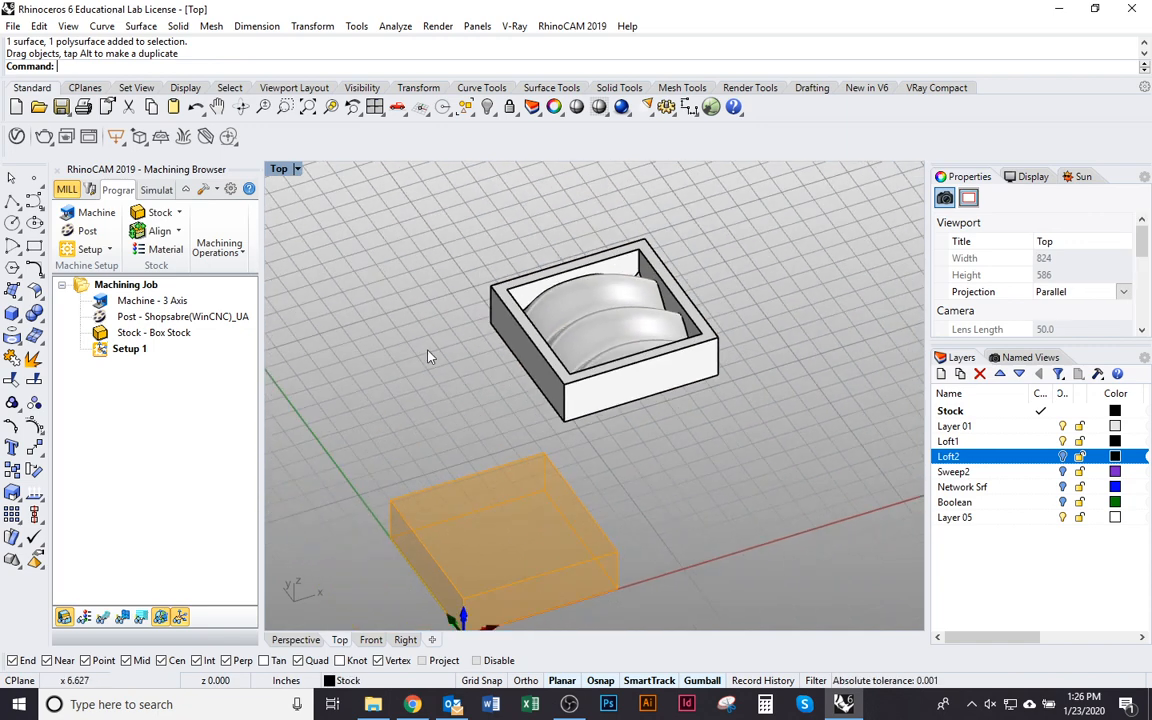
# - Align the box stock to the part with Z alignment Top and XY alignment Center
pyautogui.click(176, 231)
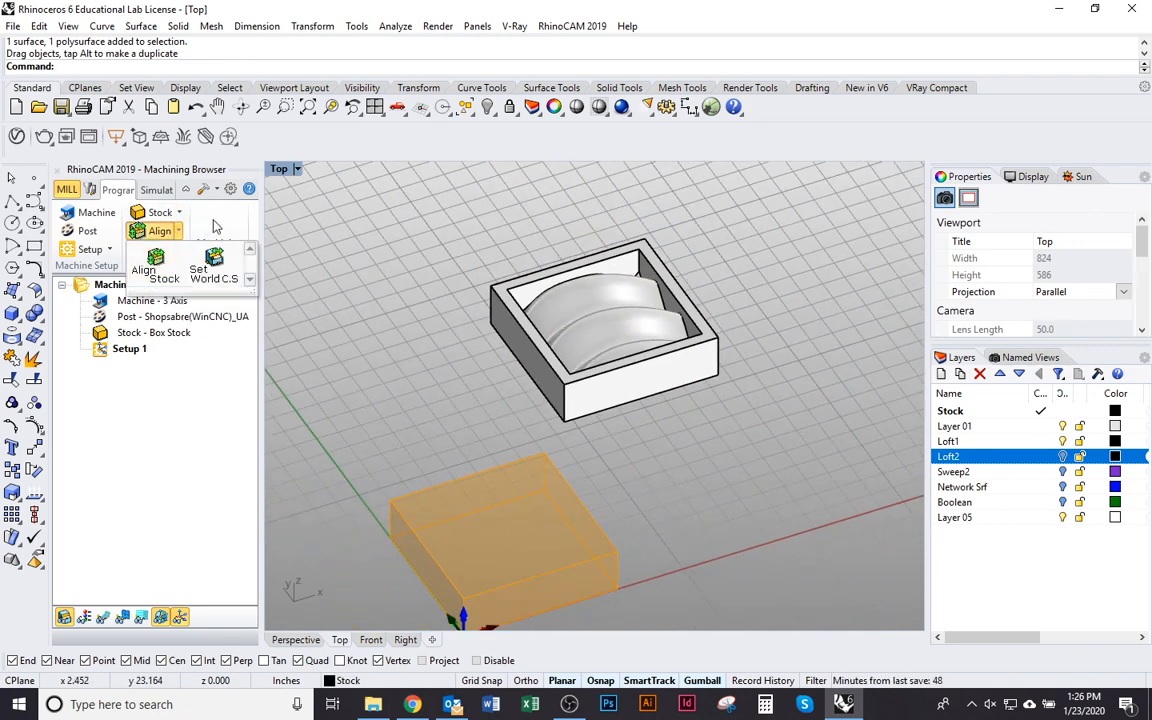
pyautogui.click(319, 405)
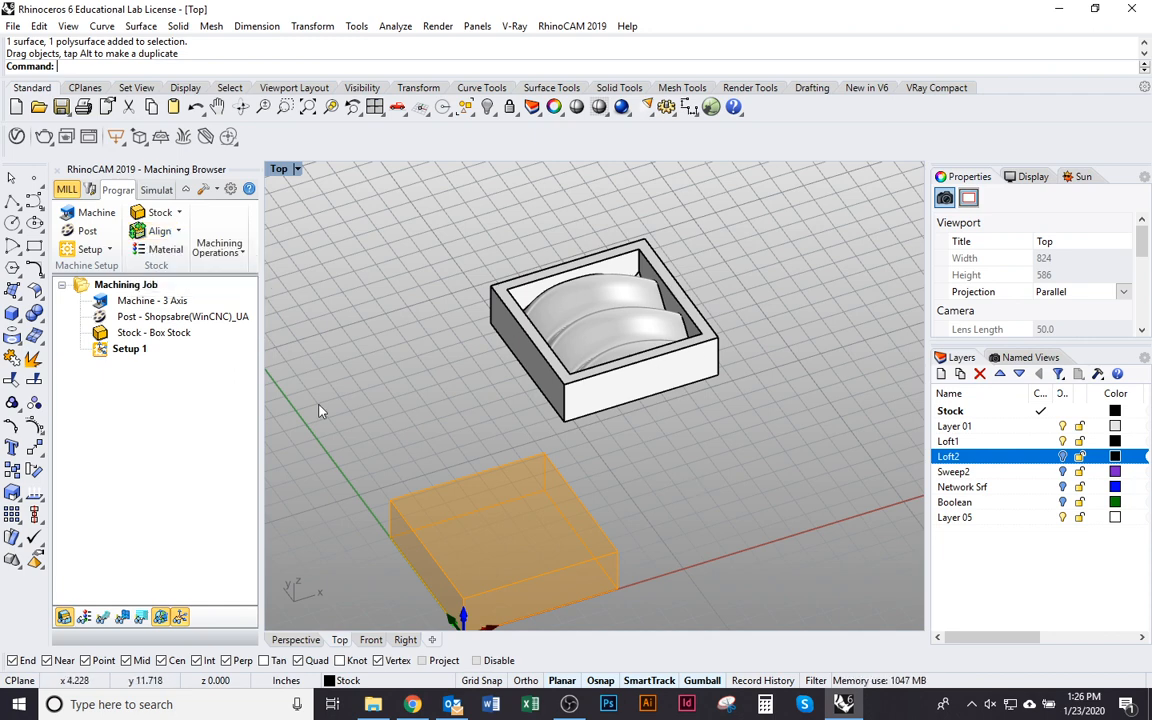
pyautogui.click(178, 231)
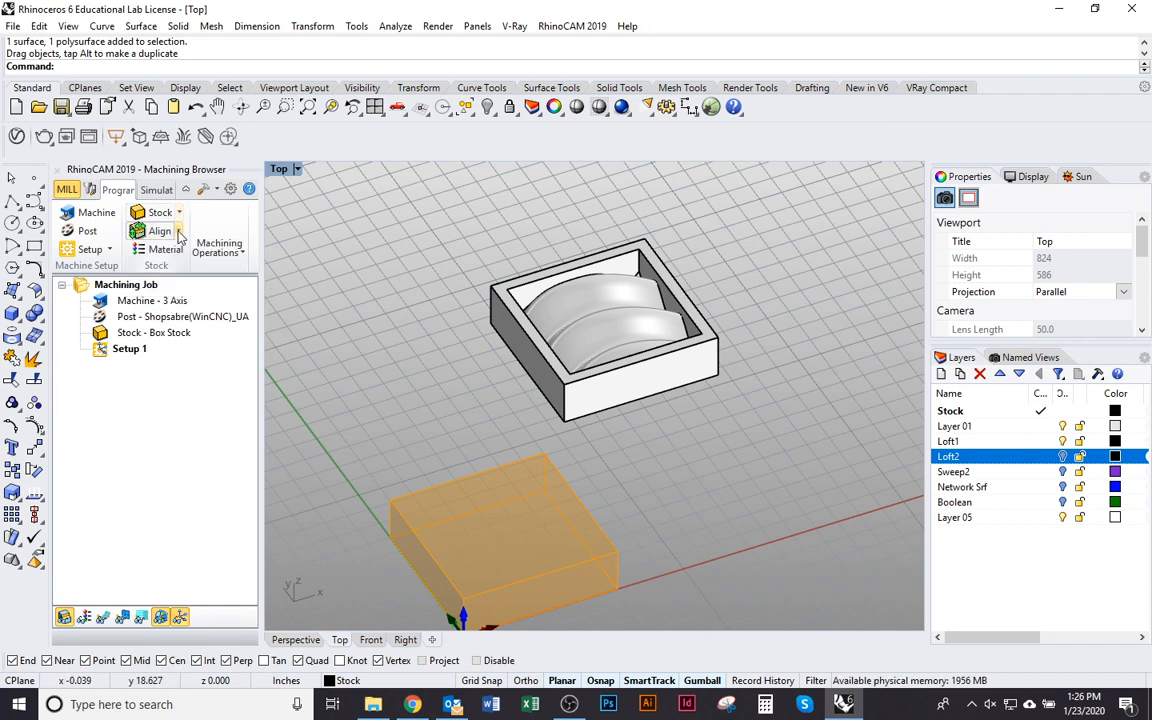
pyautogui.click(179, 232)
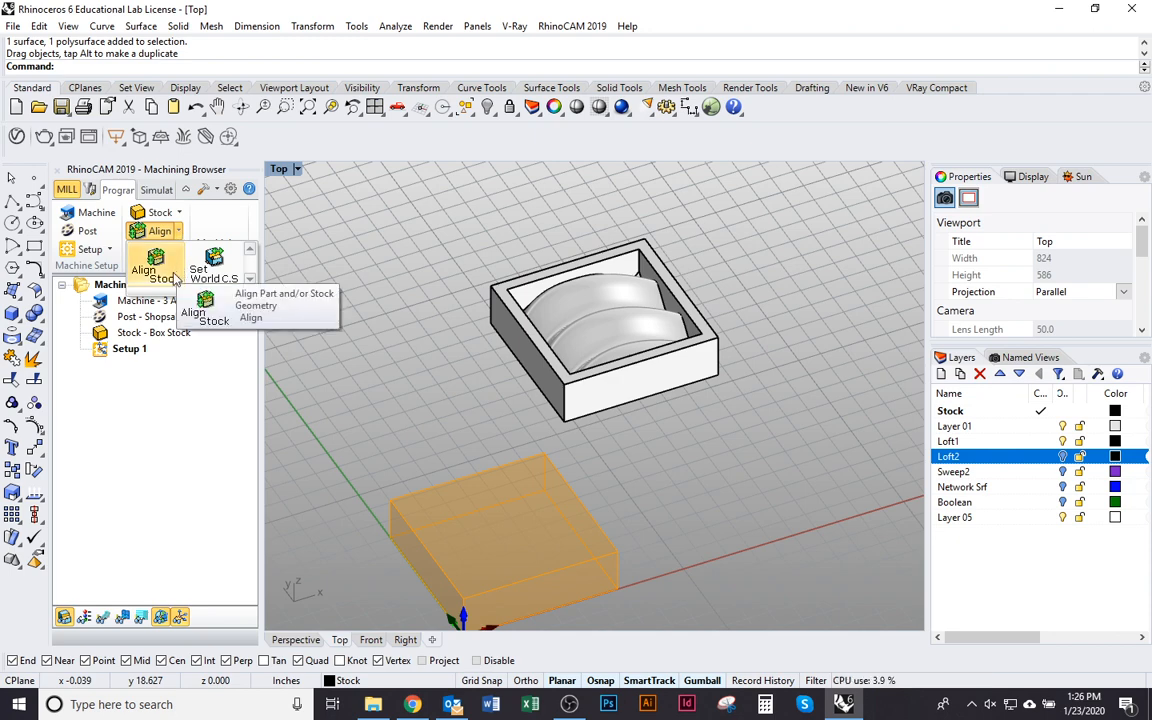
pyautogui.click(173, 278)
pyautogui.moveTo(255, 201); pyautogui.dragTo(294, 197)
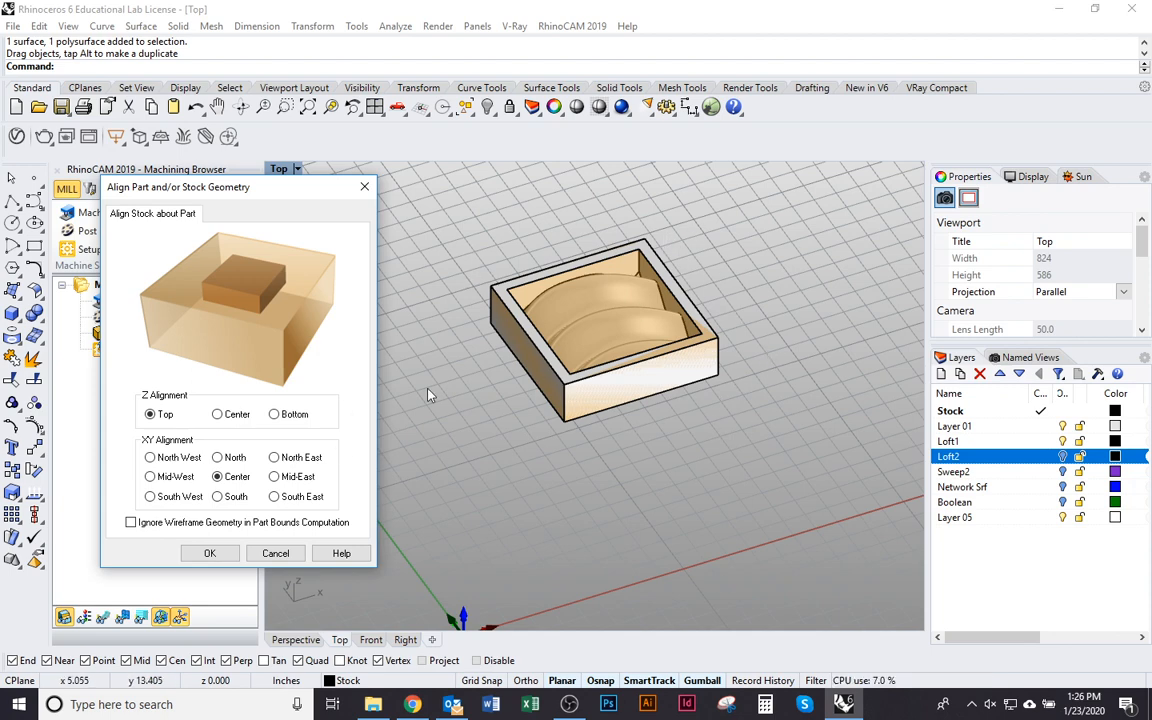
pyautogui.moveTo(238, 187); pyautogui.dragTo(277, 178)
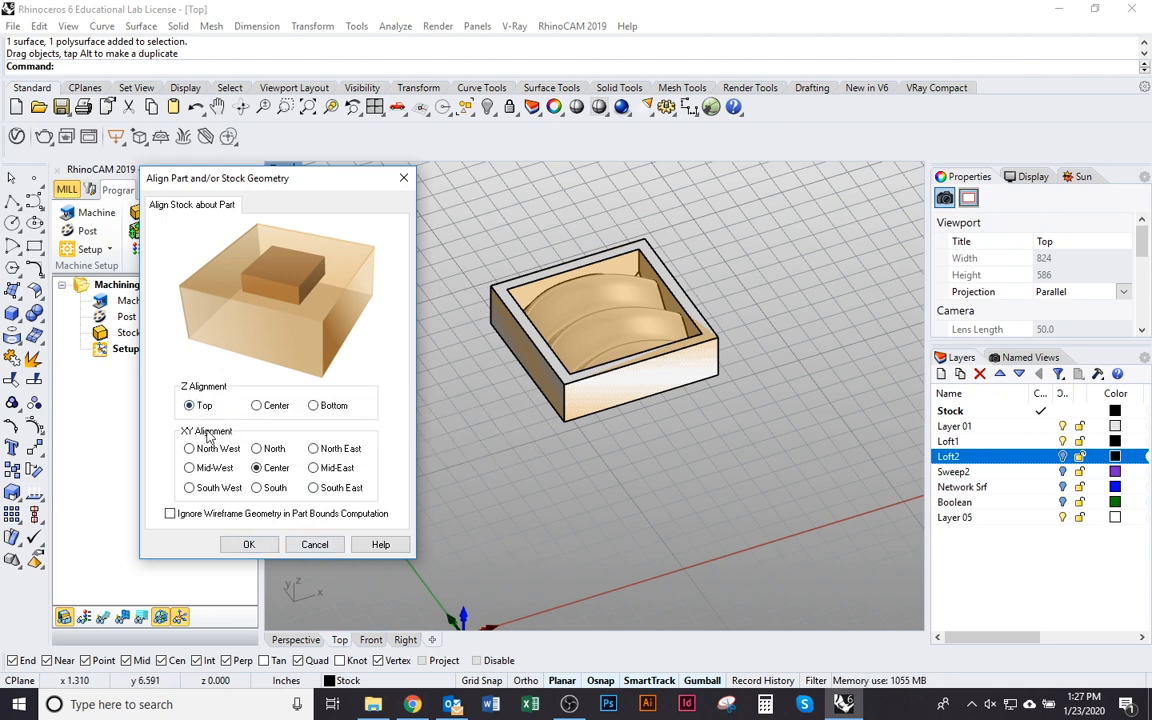
pyautogui.click(245, 544)
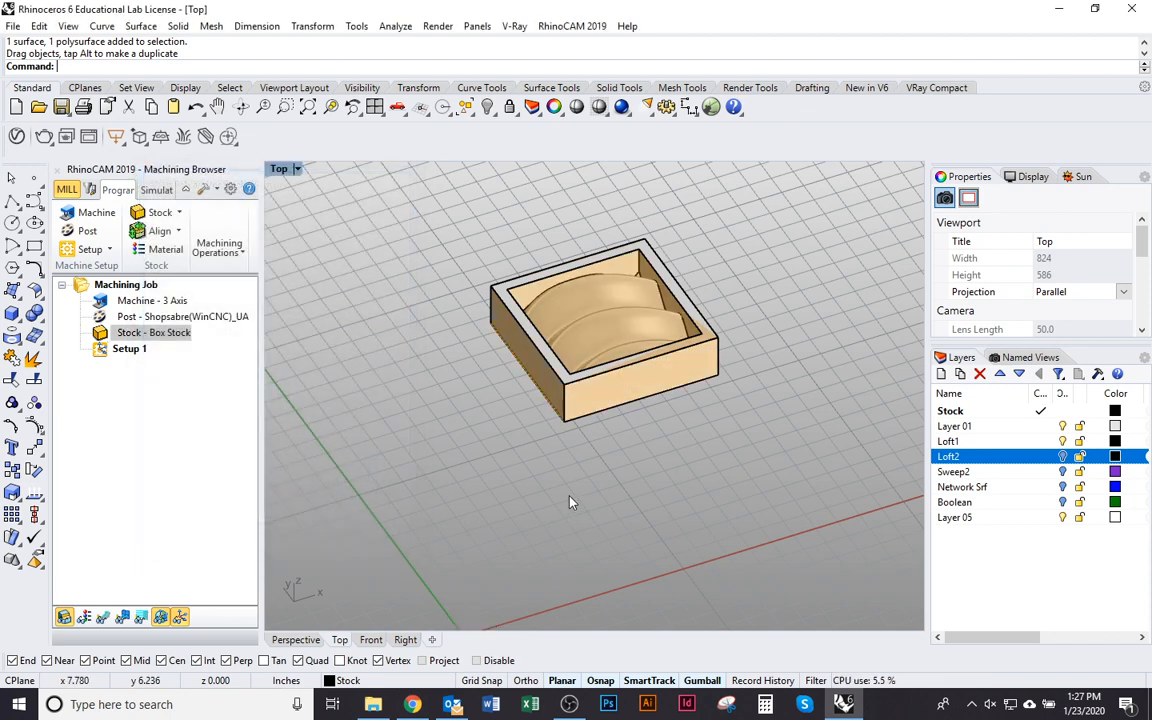
# - Open the Locate World Coordinate System settings and examine where the model sits relative to the world origin
pyautogui.scroll(-2, 505, 370)
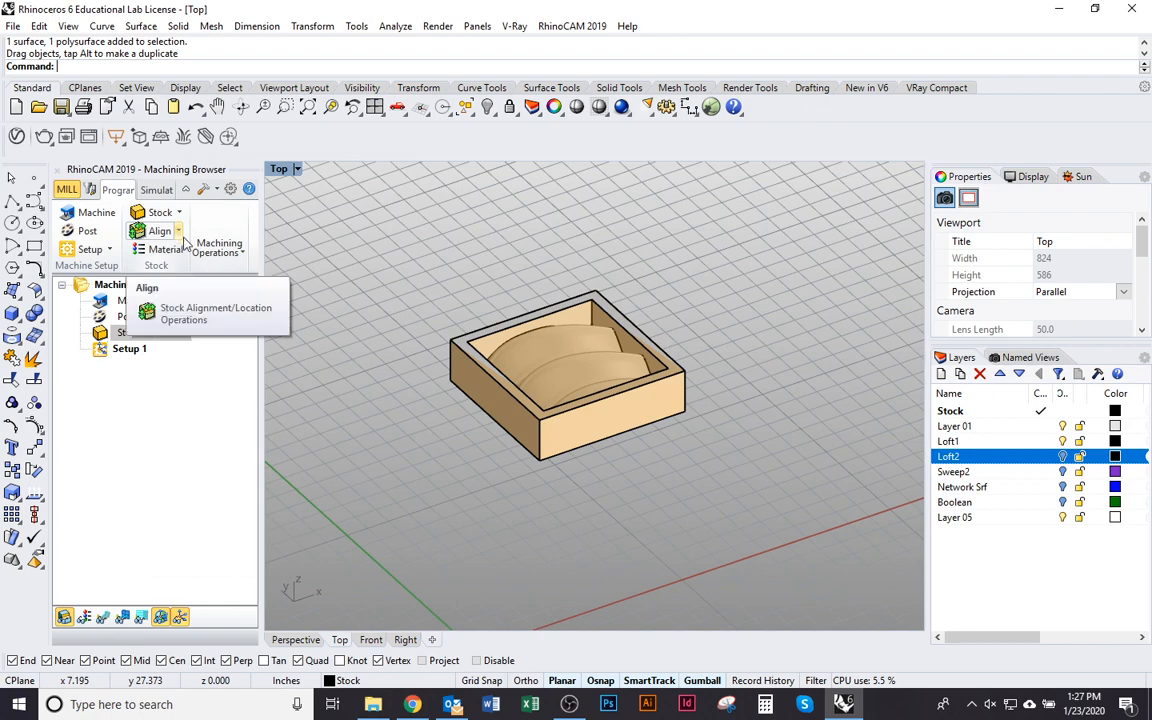
pyautogui.moveTo(594, 452); pyautogui.dragTo(513, 524, button='right')
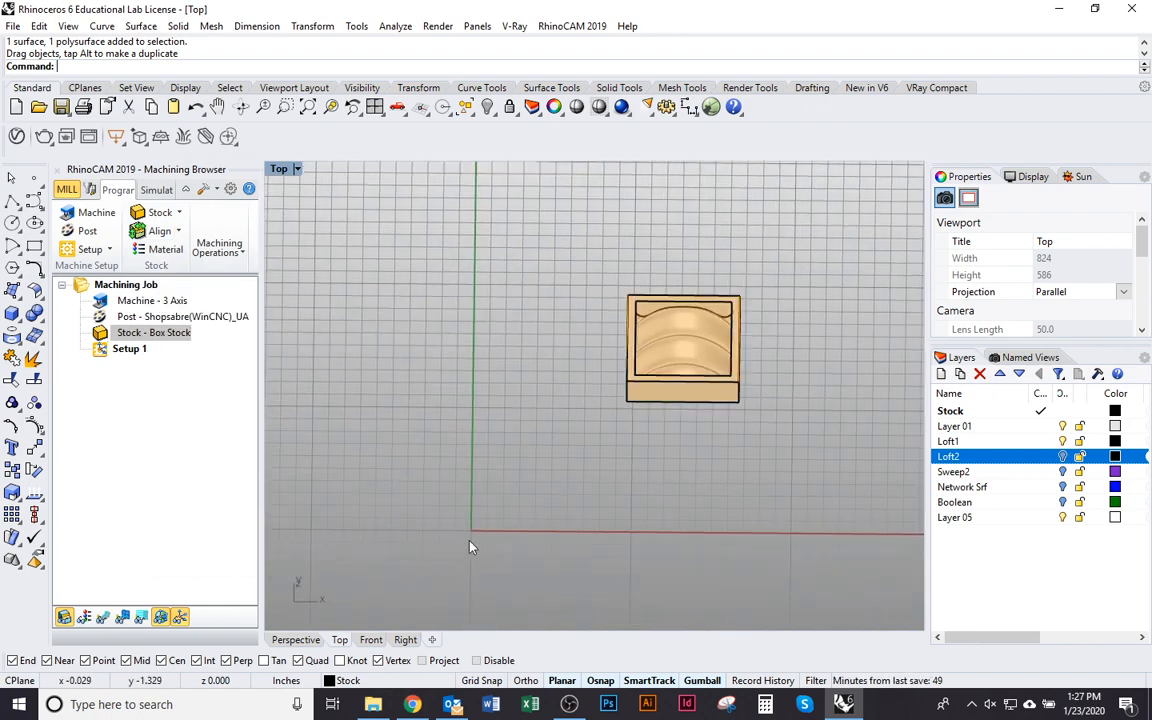
pyautogui.click(179, 231)
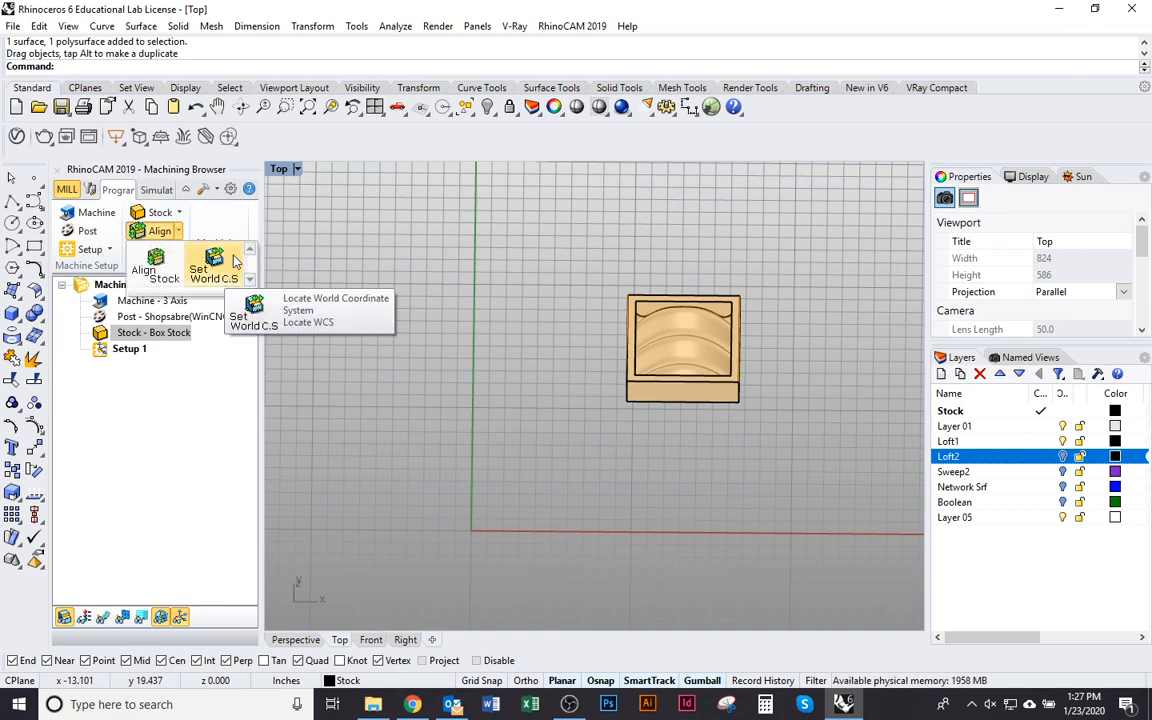
pyautogui.click(236, 262)
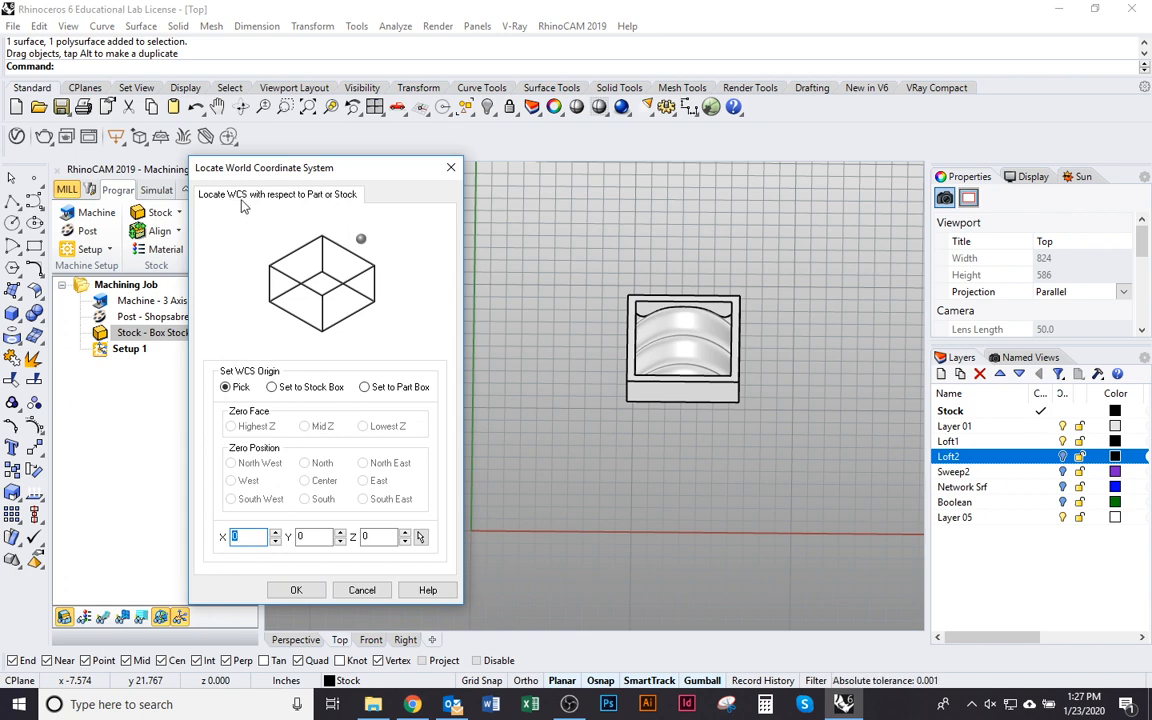
pyautogui.moveTo(301, 159); pyautogui.dragTo(269, 150)
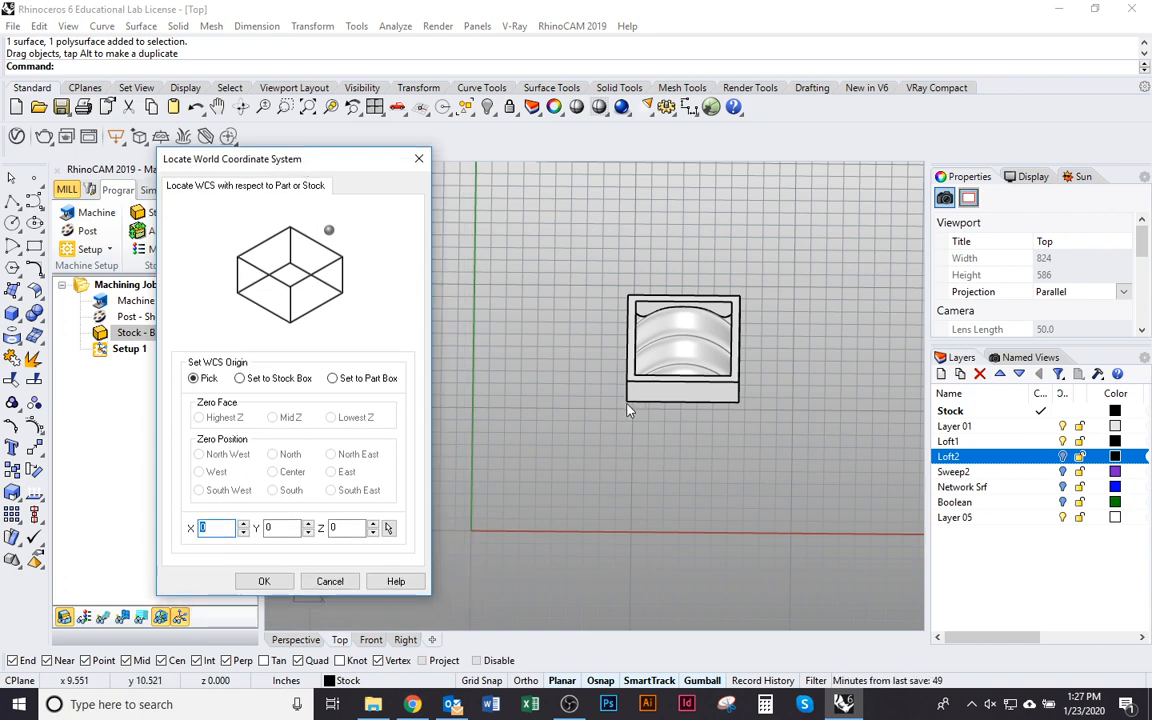
pyautogui.keyDown('ctrl'); pyautogui.keyDown('shift'); pyautogui.moveTo(620, 397); pyautogui.dragTo(621, 459, button='right'); pyautogui.keyUp('shift'); pyautogui.keyUp('ctrl')
pyautogui.scroll(3, 556, 415)
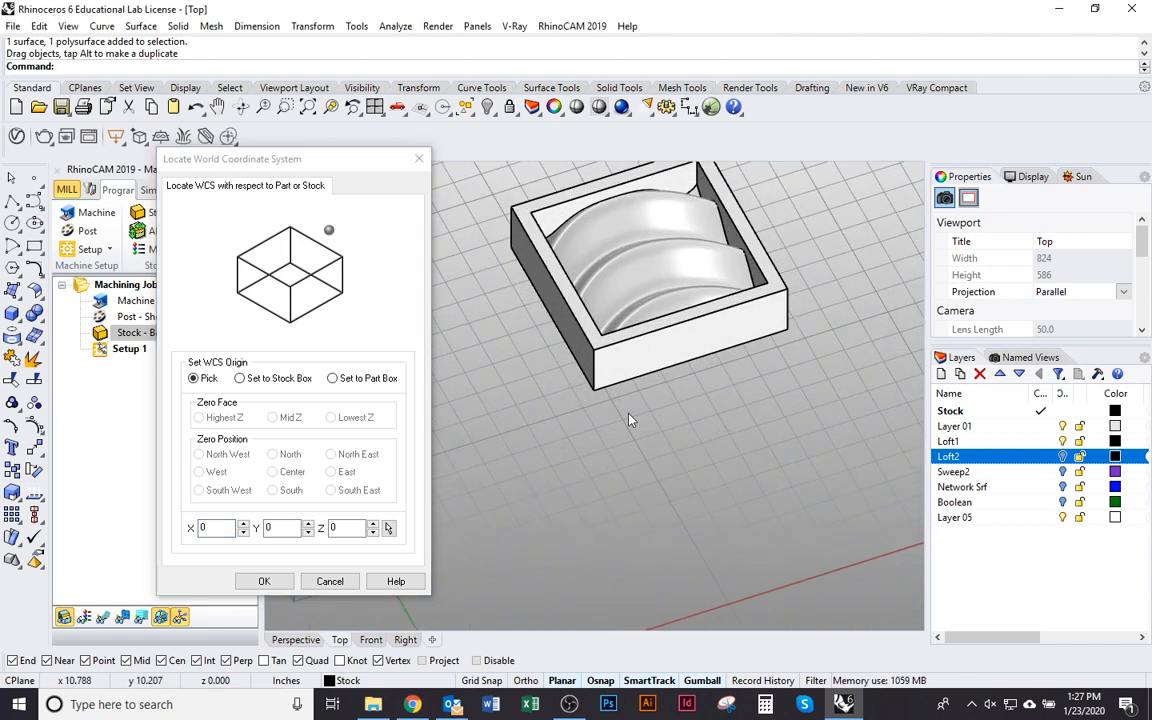
pyautogui.scroll(-4, 633, 420)
pyautogui.scroll(11, 676, 262)
pyautogui.scroll(-8, 674, 325)
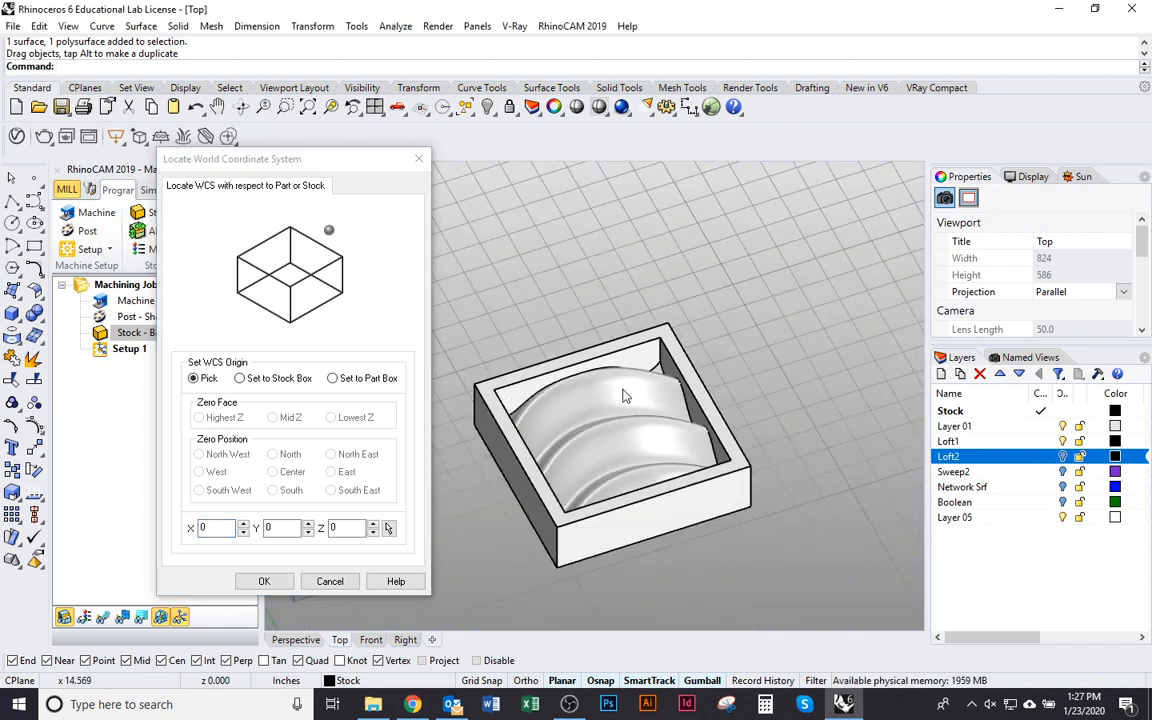
pyautogui.scroll(-3, 622, 396)
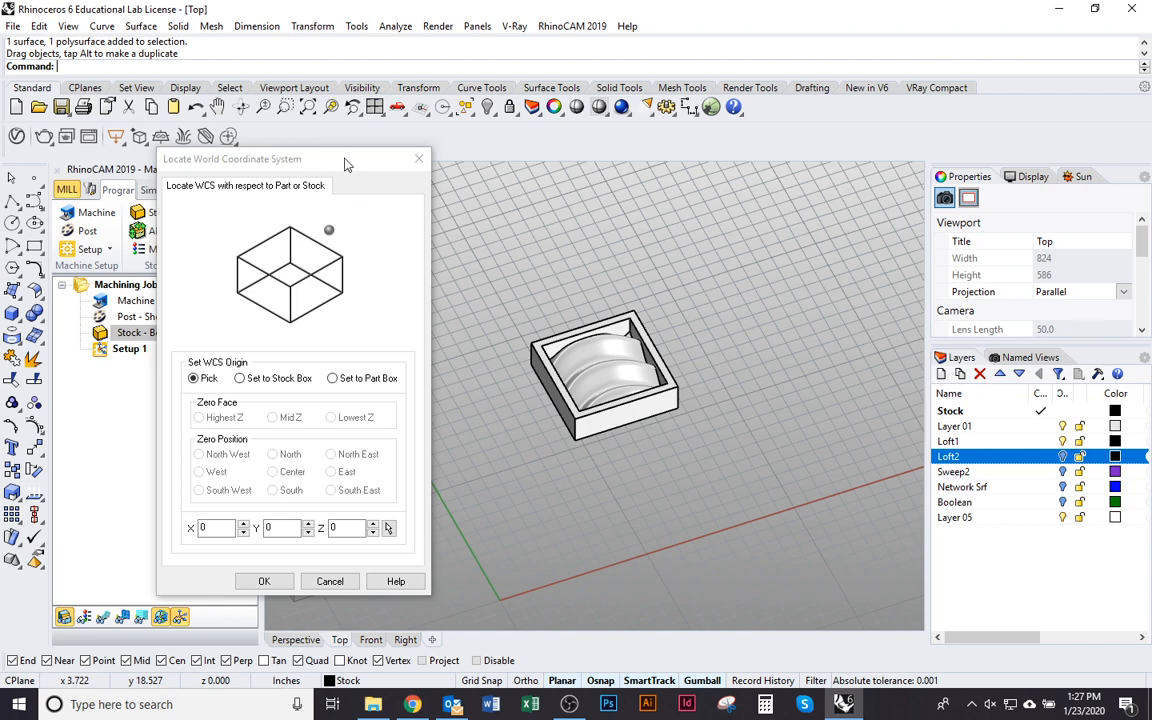
pyautogui.moveTo(347, 165); pyautogui.dragTo(291, 166)
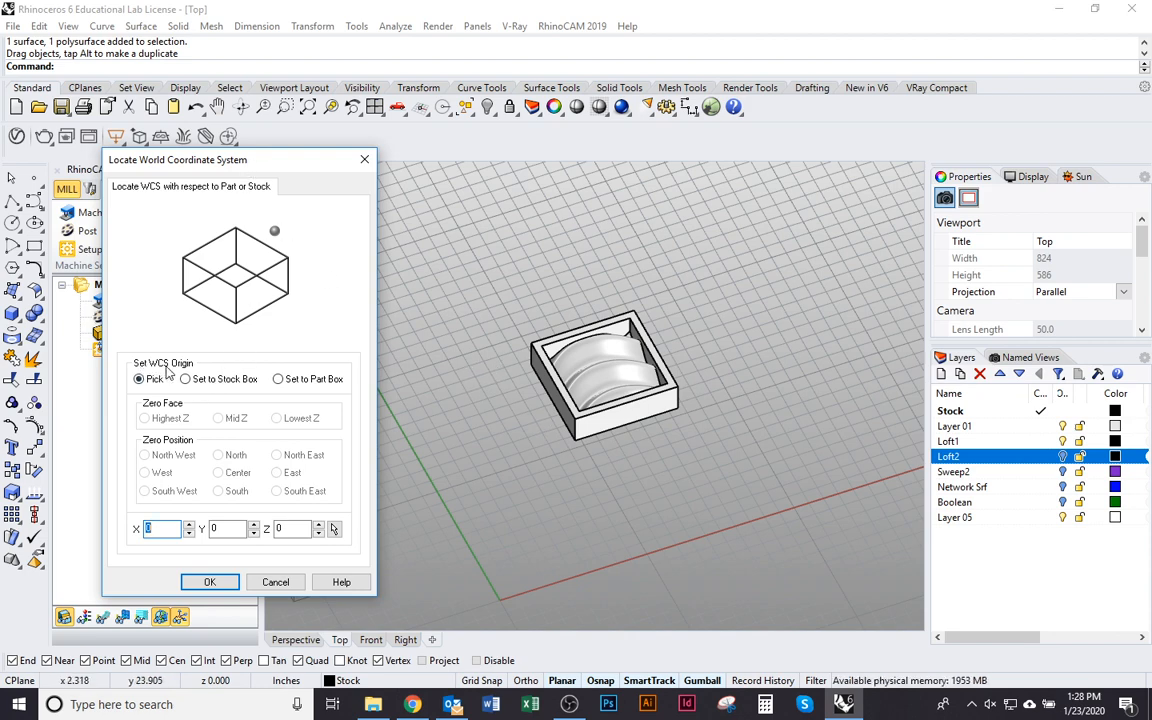
# - Locate the WCS origin on the stock box, with zero face Lowest Z and zero position South West
pyautogui.click(203, 384)
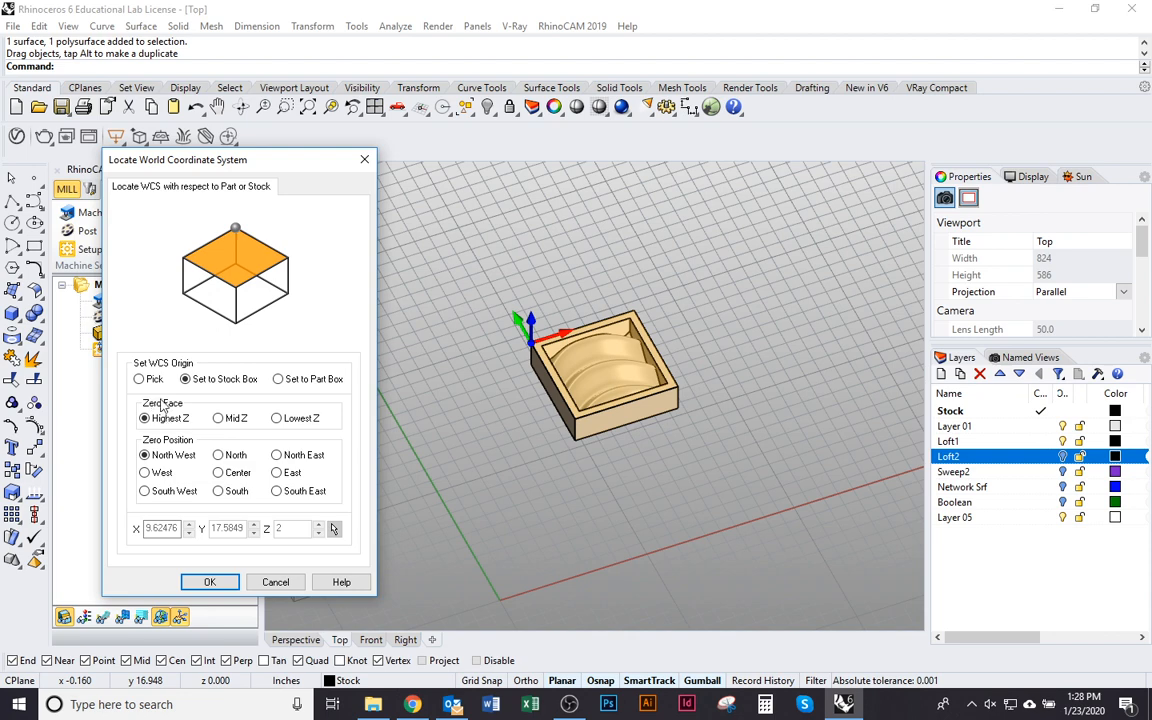
pyautogui.click(296, 424)
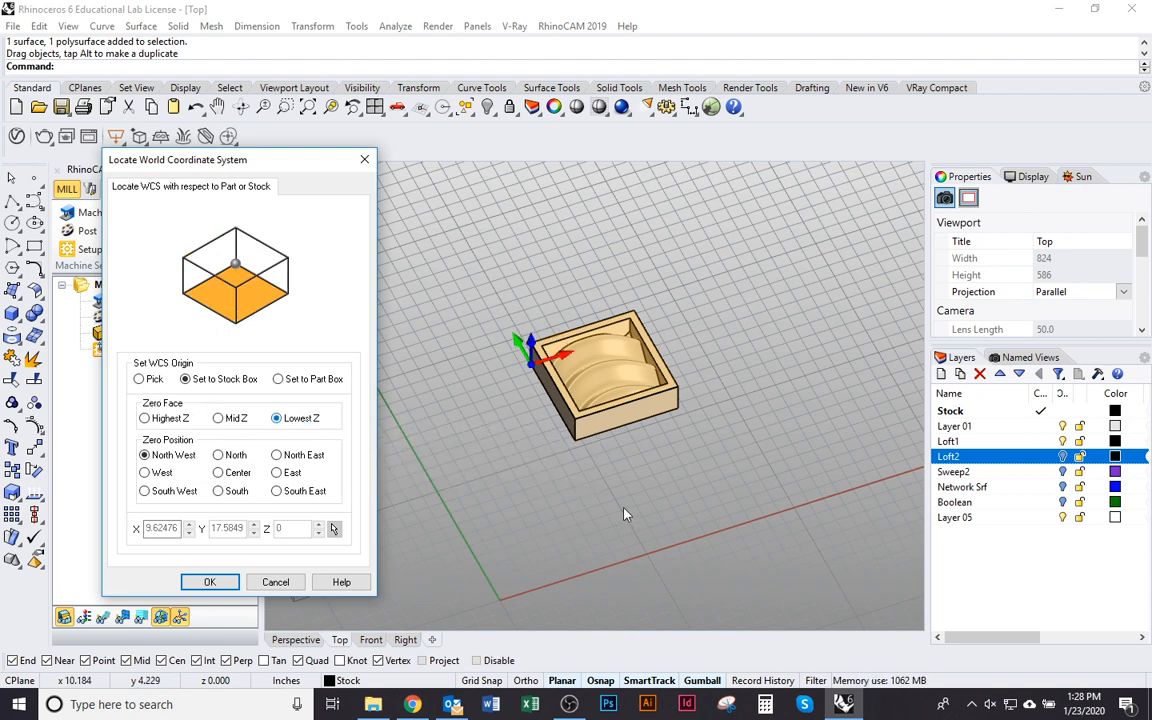
pyautogui.moveTo(561, 456); pyautogui.dragTo(505, 437, button='right')
pyautogui.scroll(4, 506, 438)
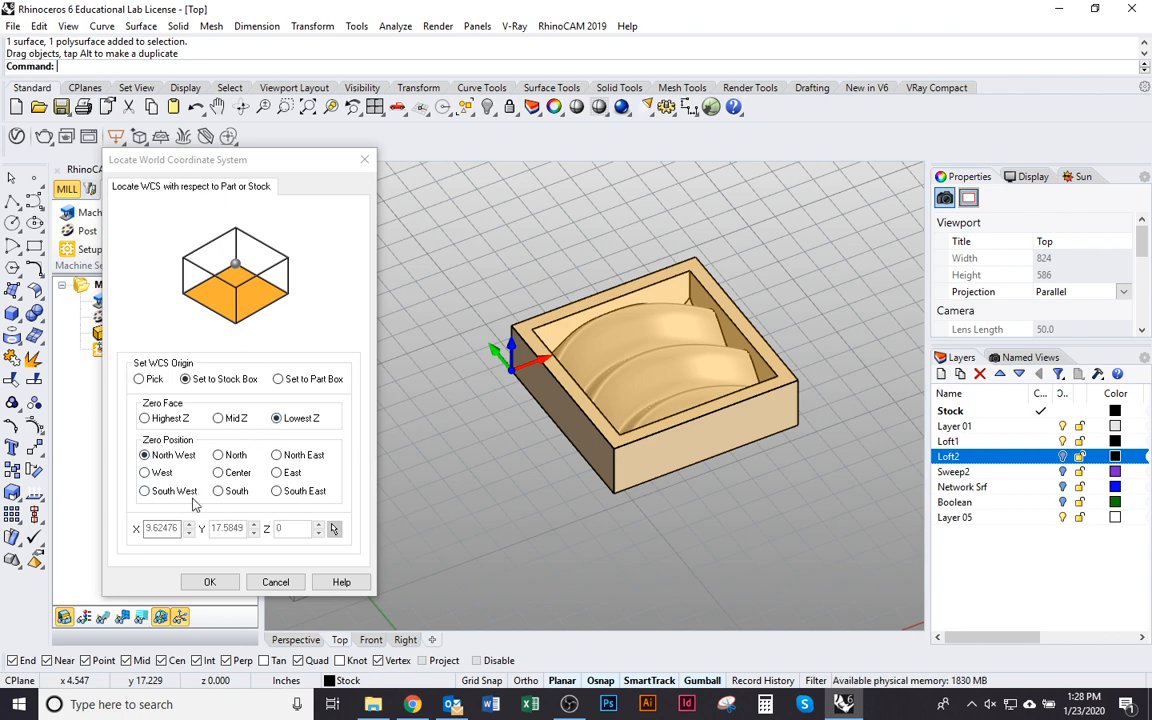
pyautogui.click(145, 491)
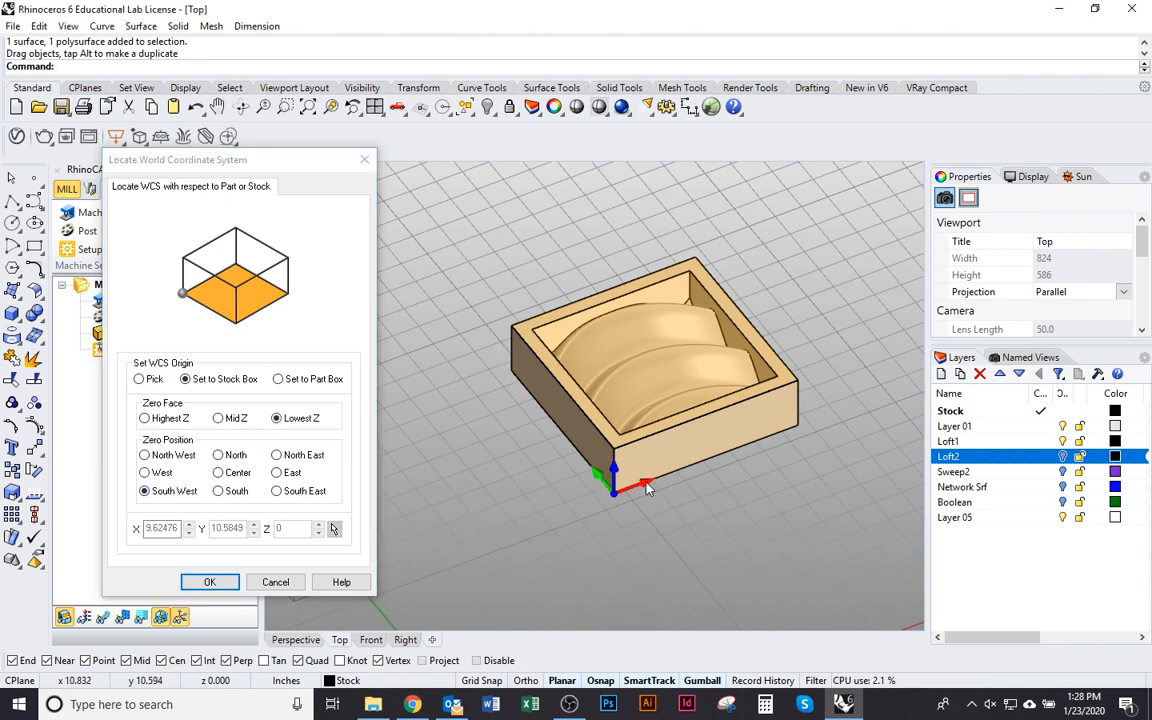
pyautogui.scroll(-5, 645, 465)
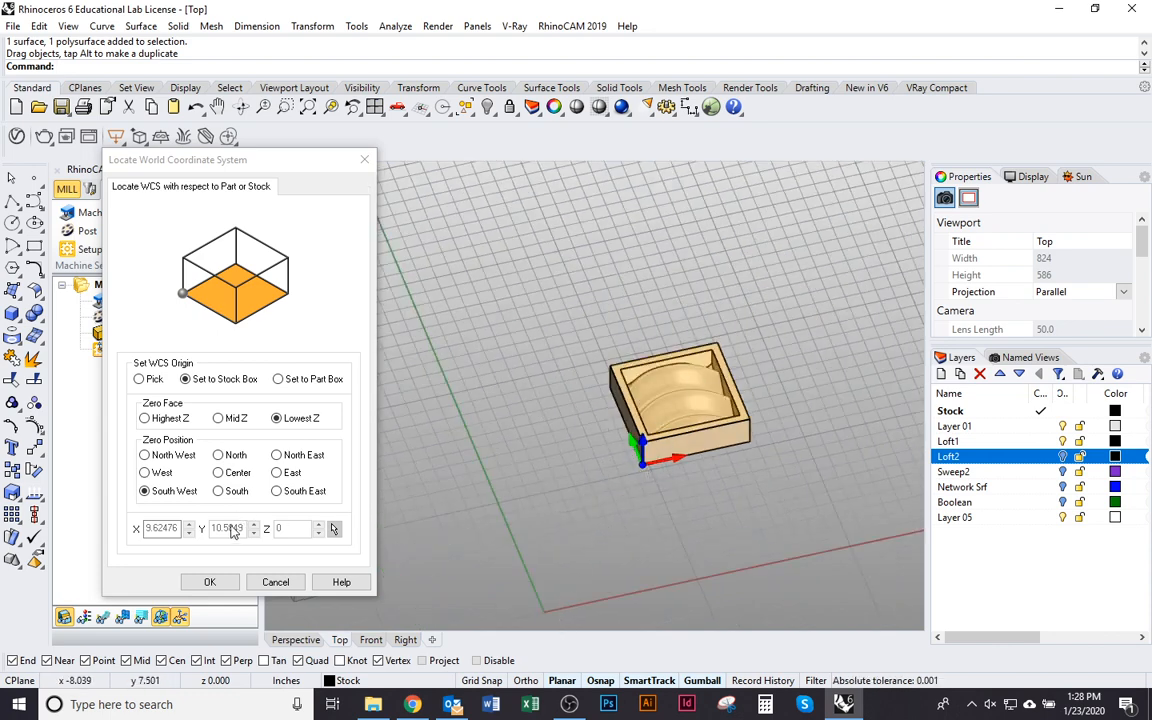
pyautogui.click(210, 583)
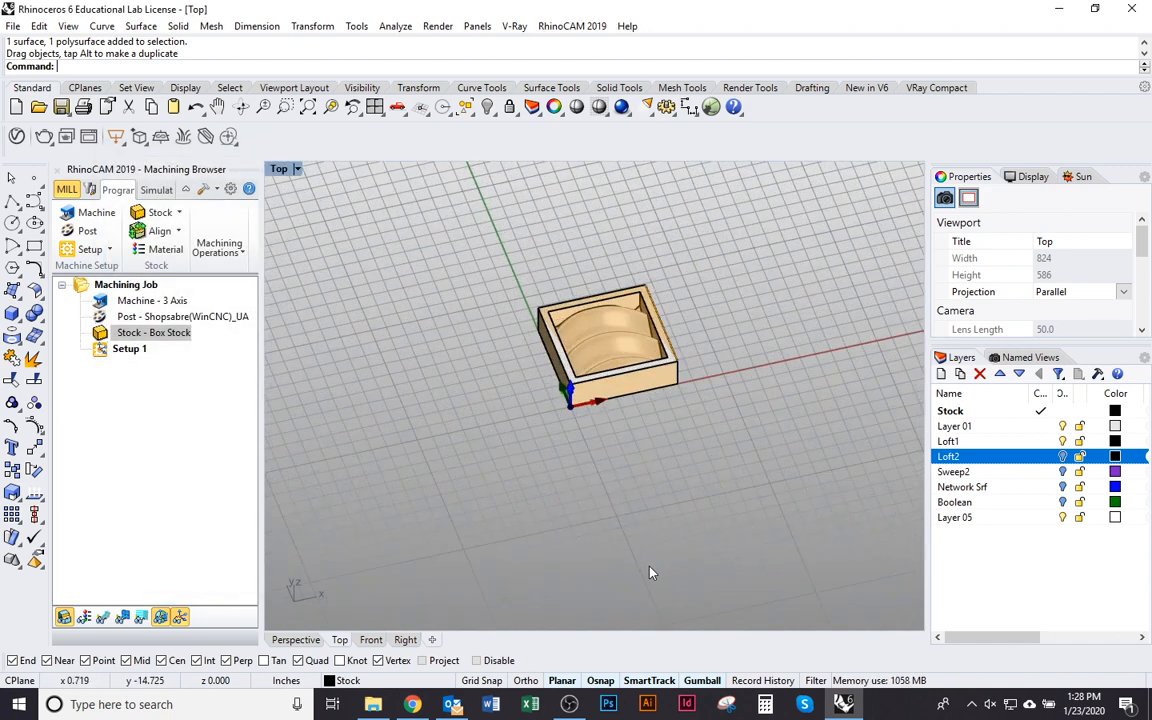
# - Examine the relocated model and recheck the box stock definition's corner coordinates Xc, Yc and Zc, closing the definition each time
pyautogui.scroll(1, 649, 572)
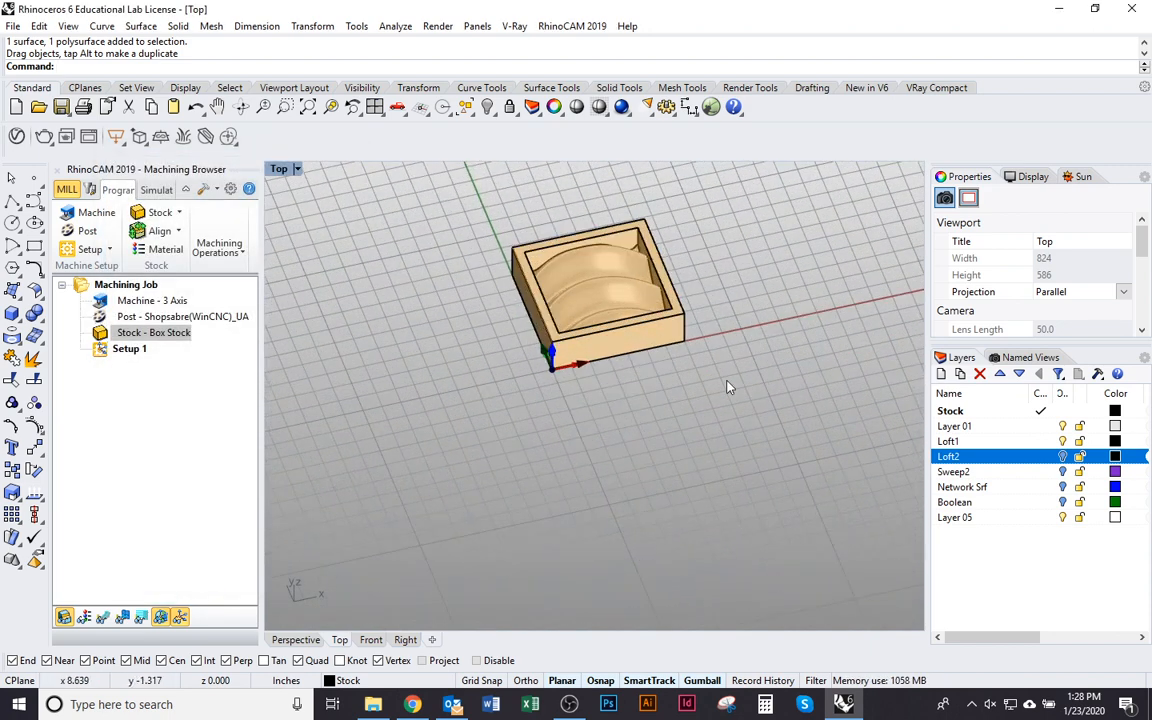
pyautogui.scroll(-2, 530, 455)
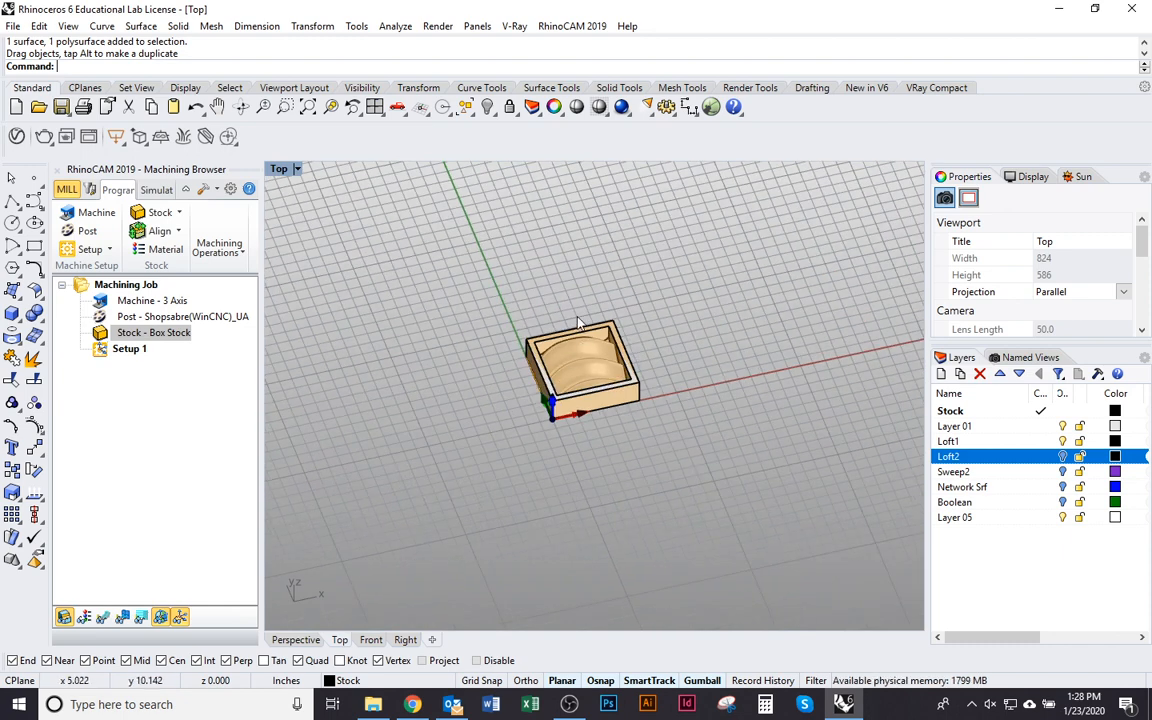
pyautogui.scroll(3, 578, 322)
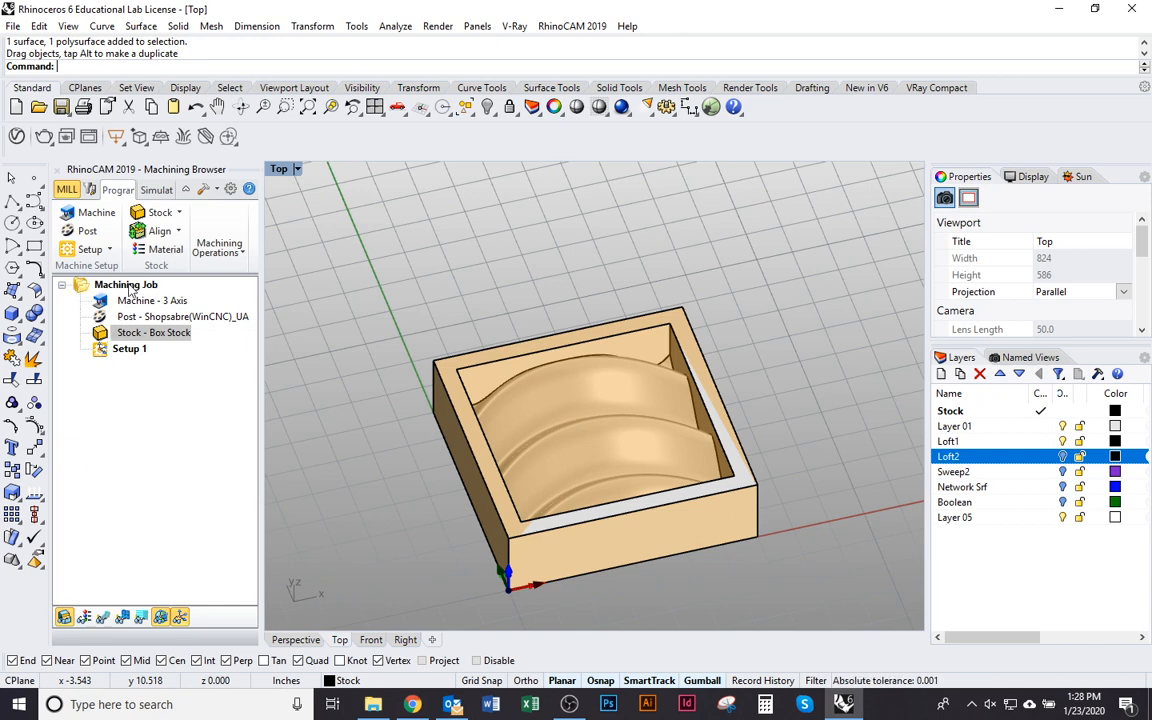
pyautogui.doubleClick(100, 341)
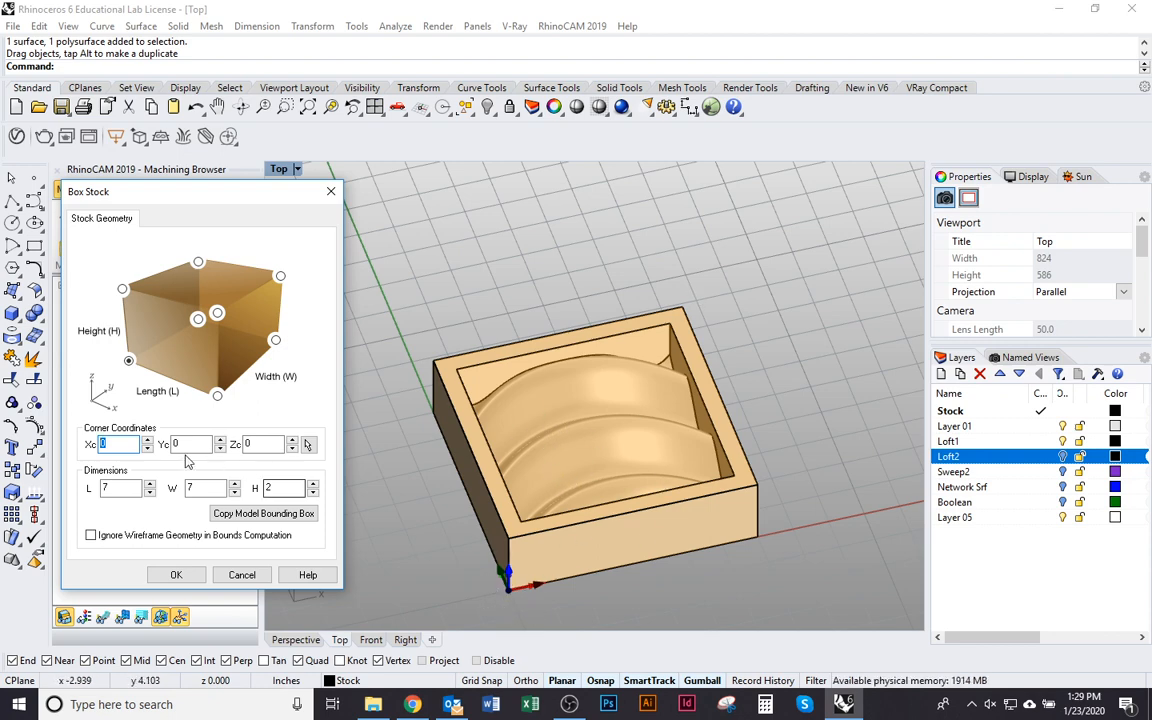
pyautogui.click(113, 447)
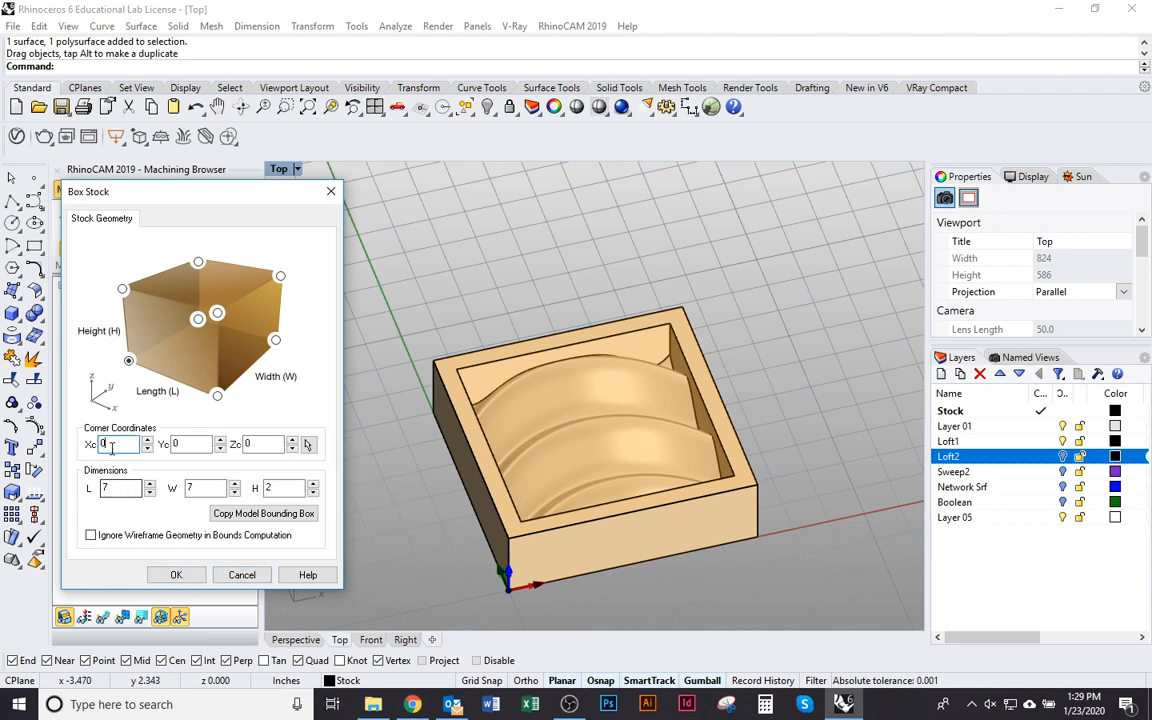
pyautogui.click(177, 574)
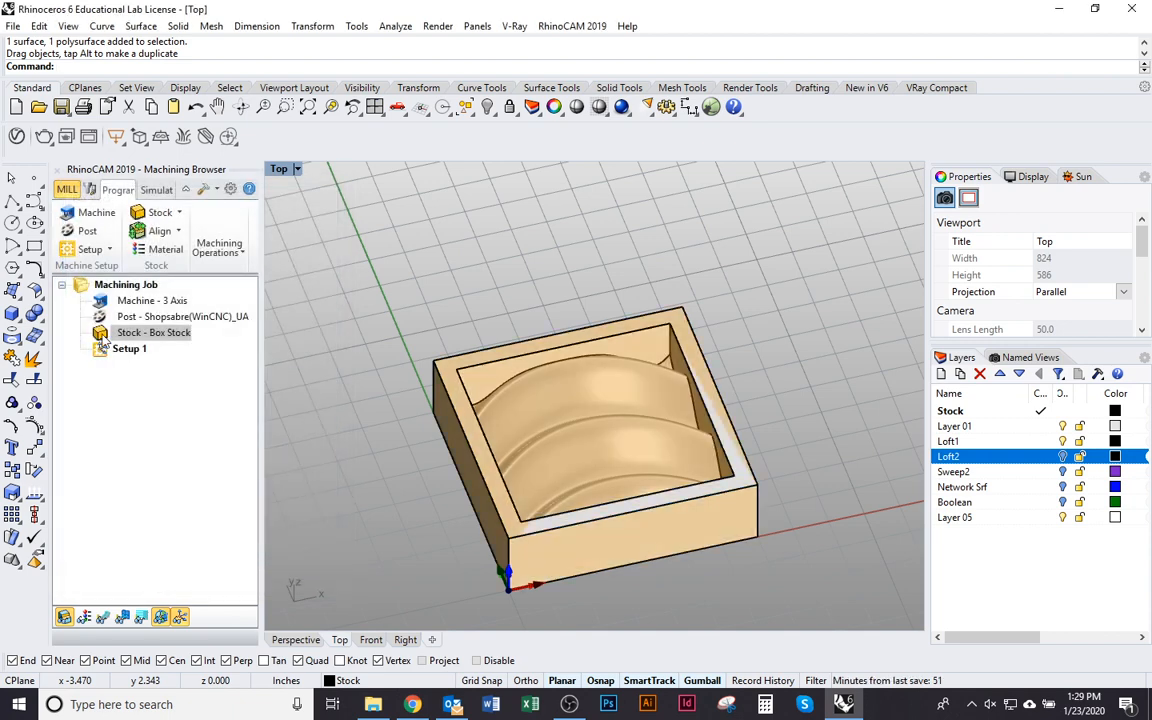
pyautogui.doubleClick(101, 335)
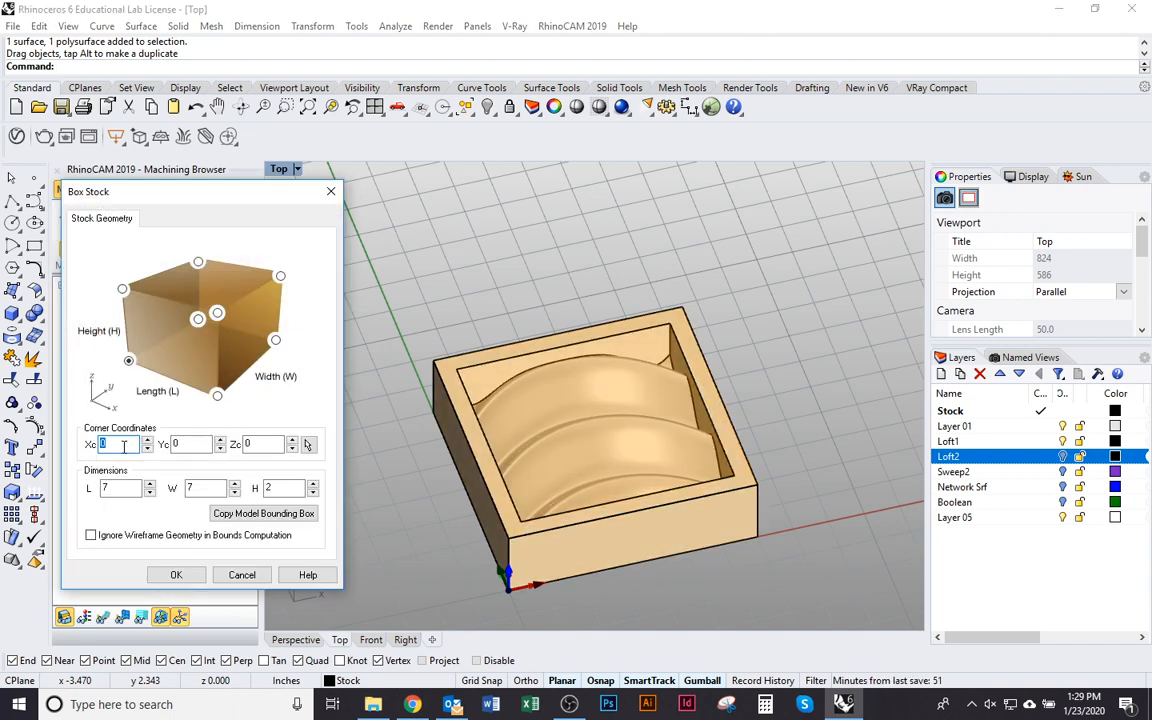
pyautogui.press('Tab')
pyautogui.press('Tab')
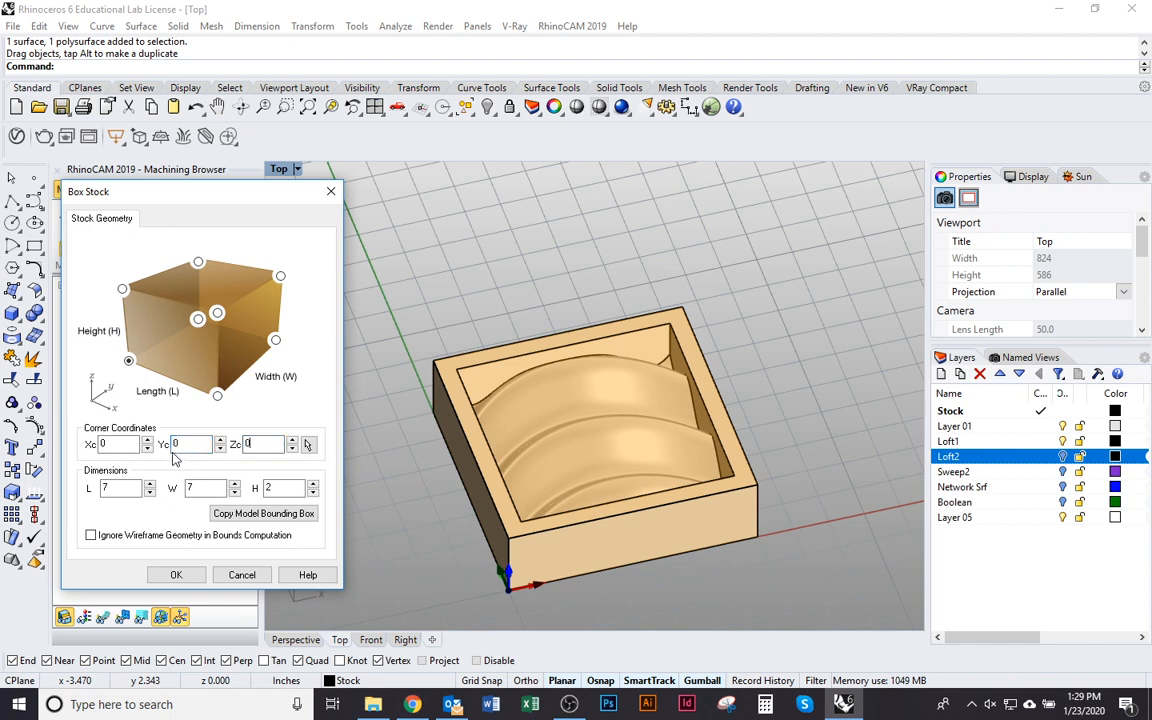
pyautogui.moveTo(126, 443); pyautogui.dragTo(33, 458)
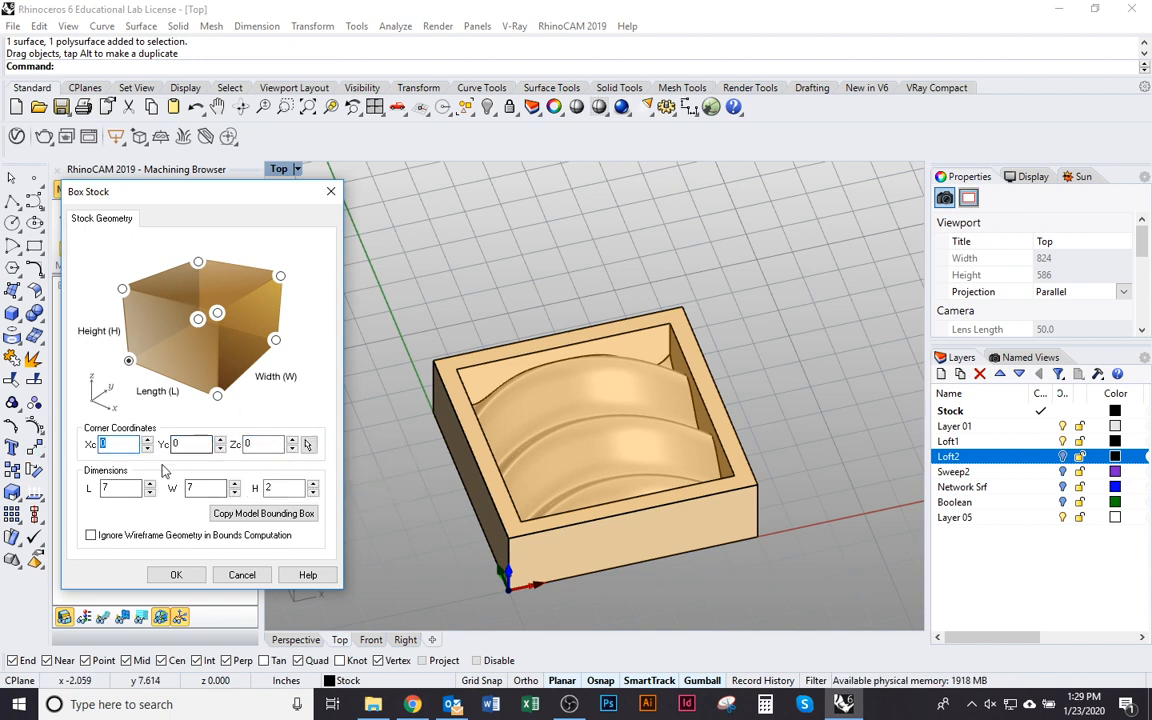
pyautogui.click(176, 575)
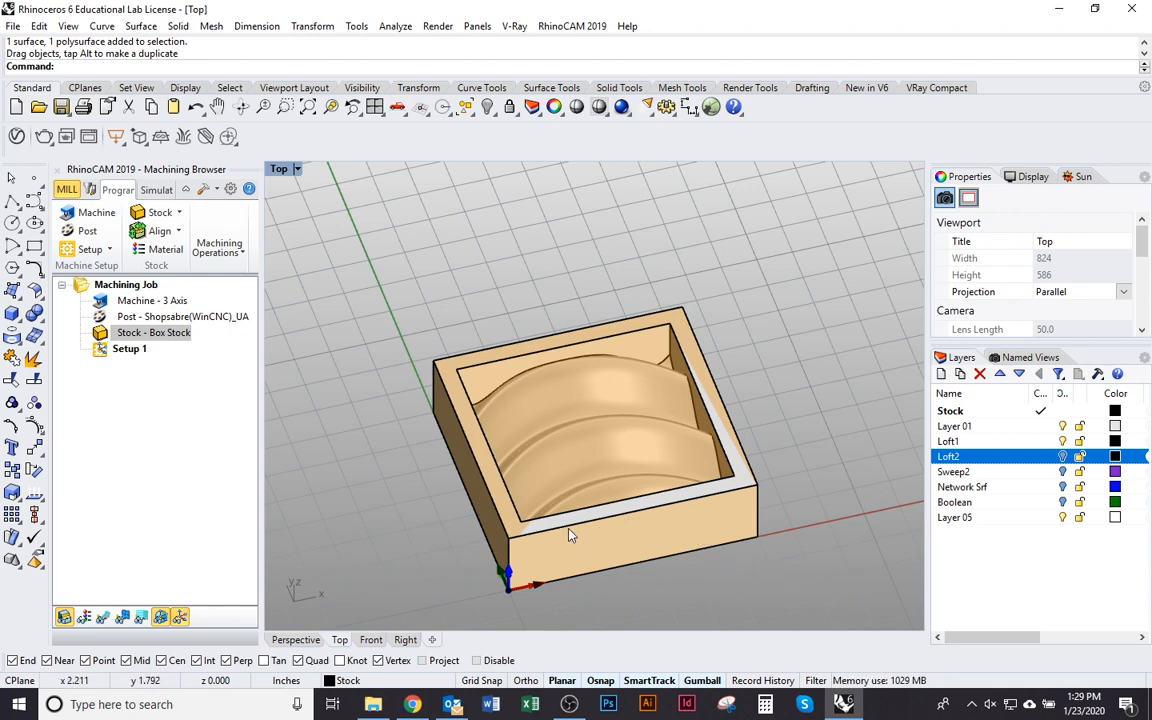
# - Switch to Chrome and read the SoA Software Guidebook from box stock setup and origin alignment to the Step 6 roughing toolpath
pyautogui.click(412, 704)
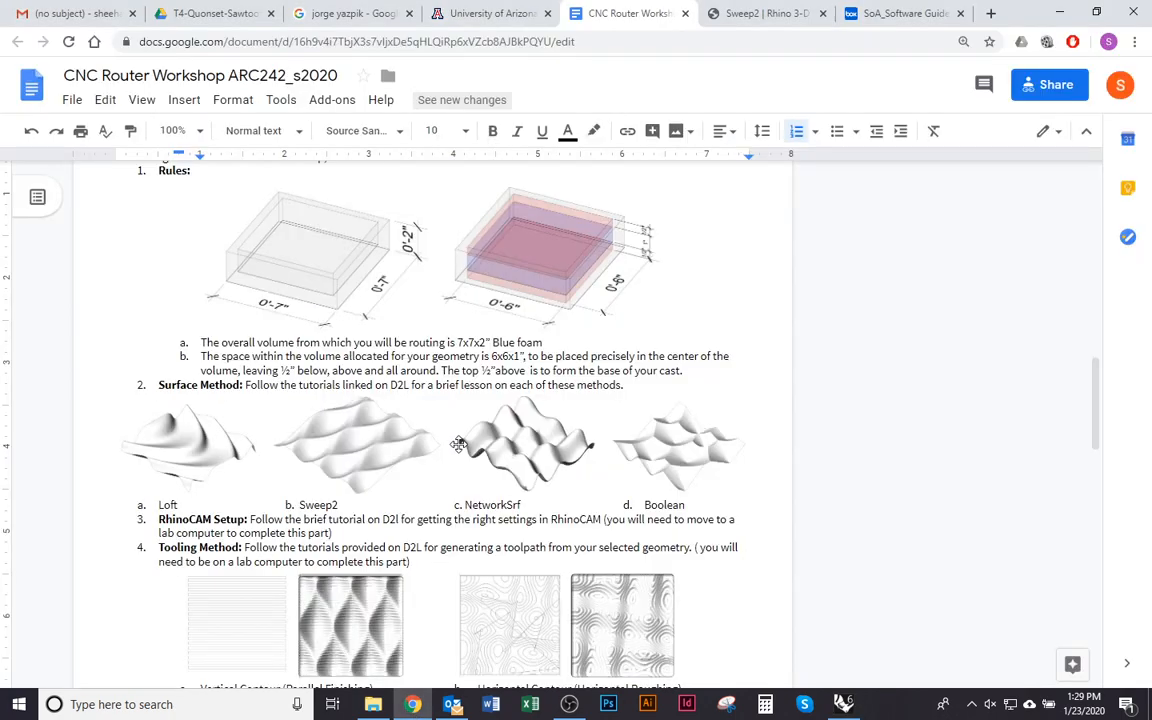
pyautogui.click(900, 13)
pyautogui.scroll(-10, 337, 450)
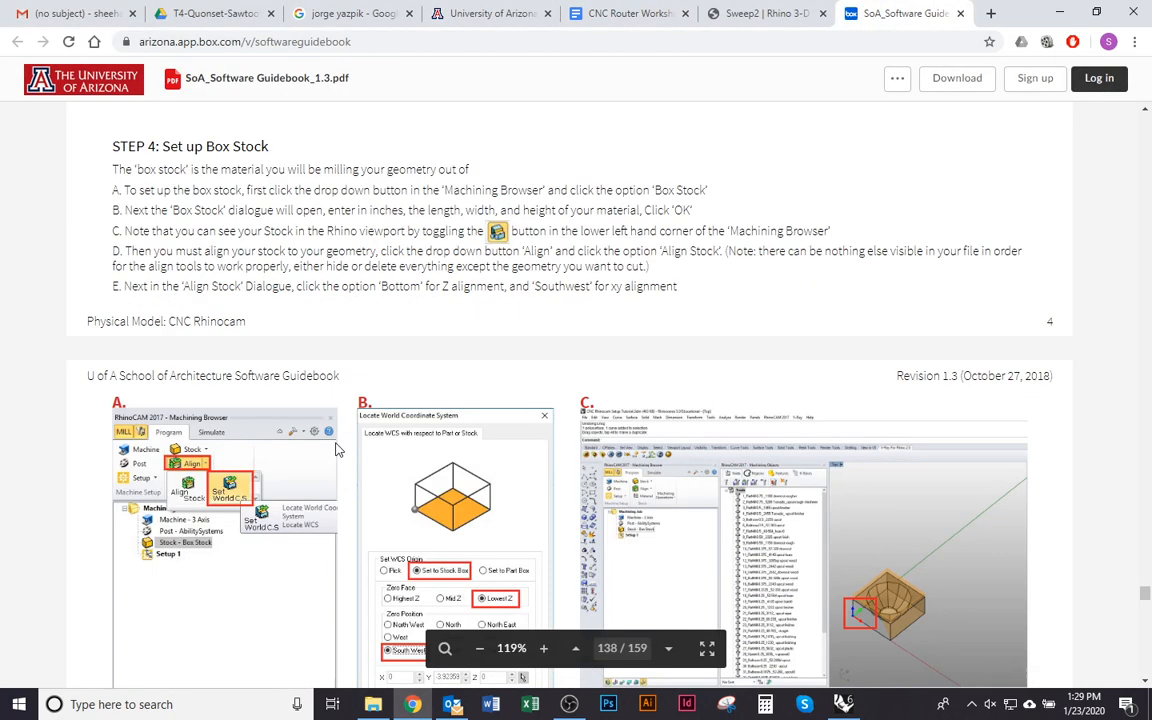
pyautogui.scroll(-10, 337, 450)
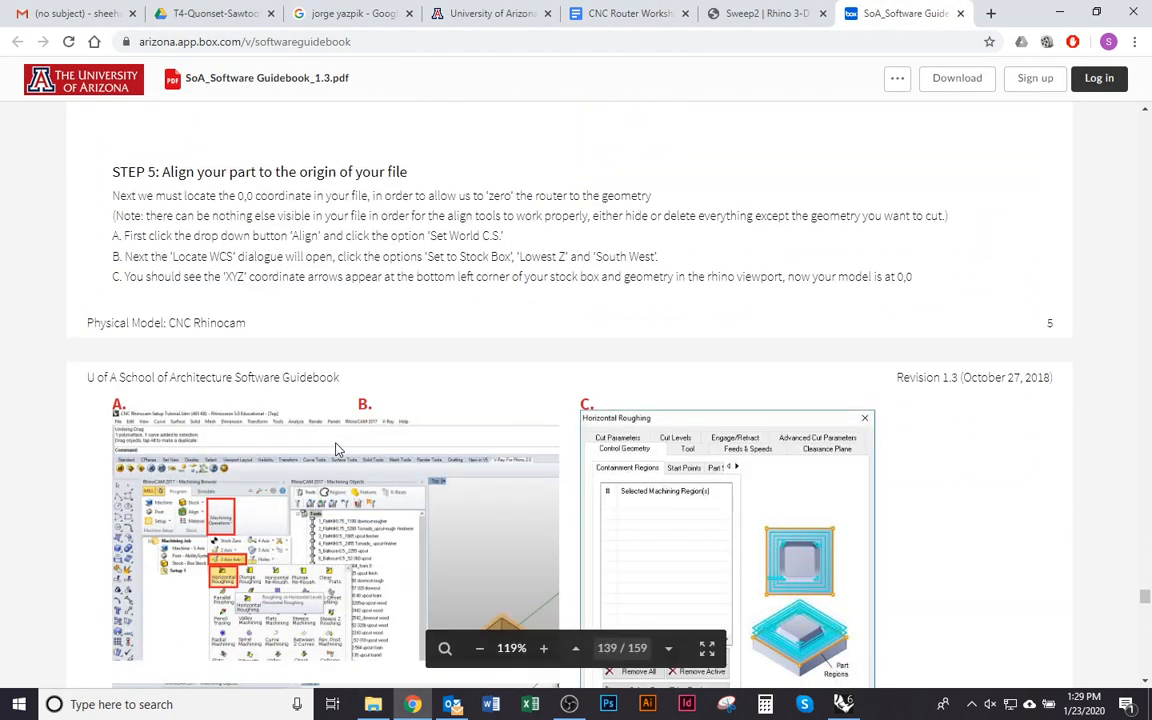
pyautogui.scroll(-1, 337, 450)
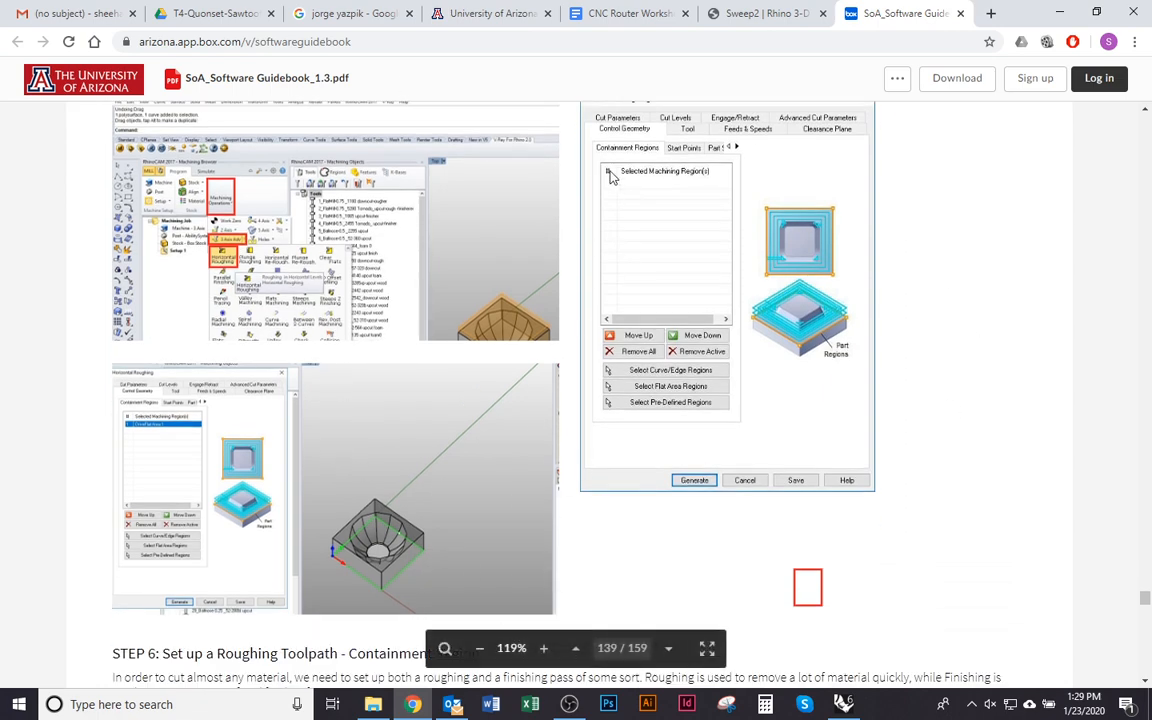
# - Examine the surface methods and the tooling method options in the CNC Router Workshop ARC242_s2020 document
pyautogui.click(625, 13)
pyautogui.scroll(-2, 300, 372)
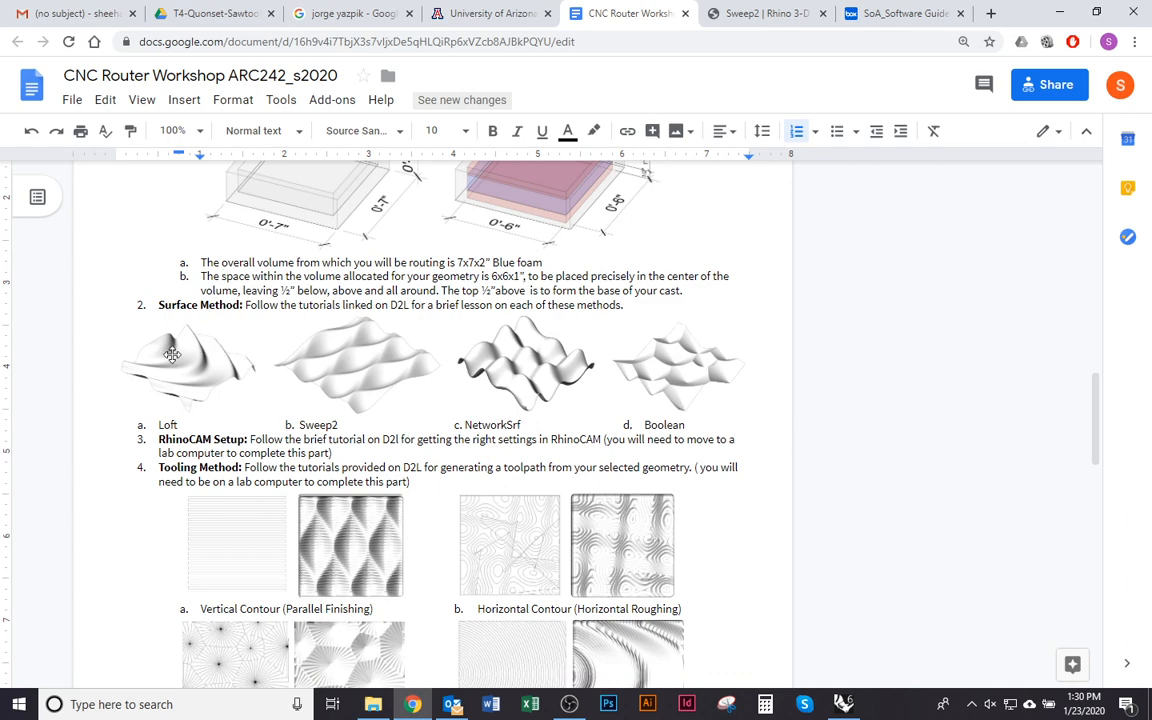
pyautogui.scroll(-2, 273, 320)
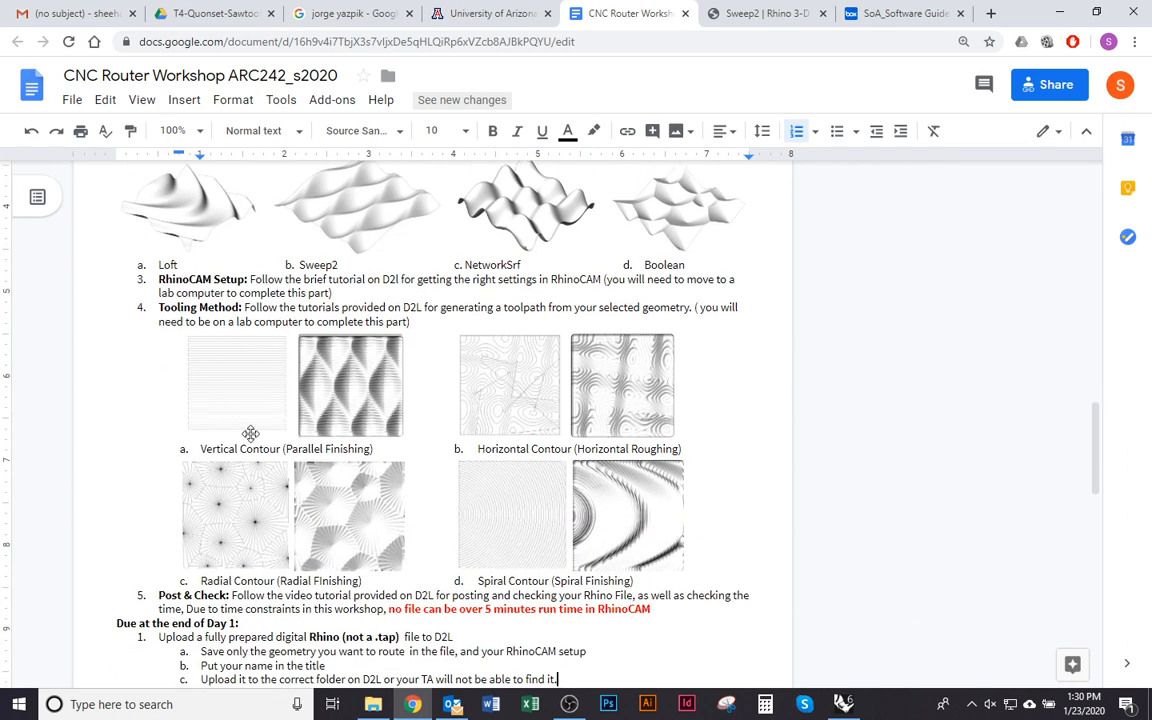